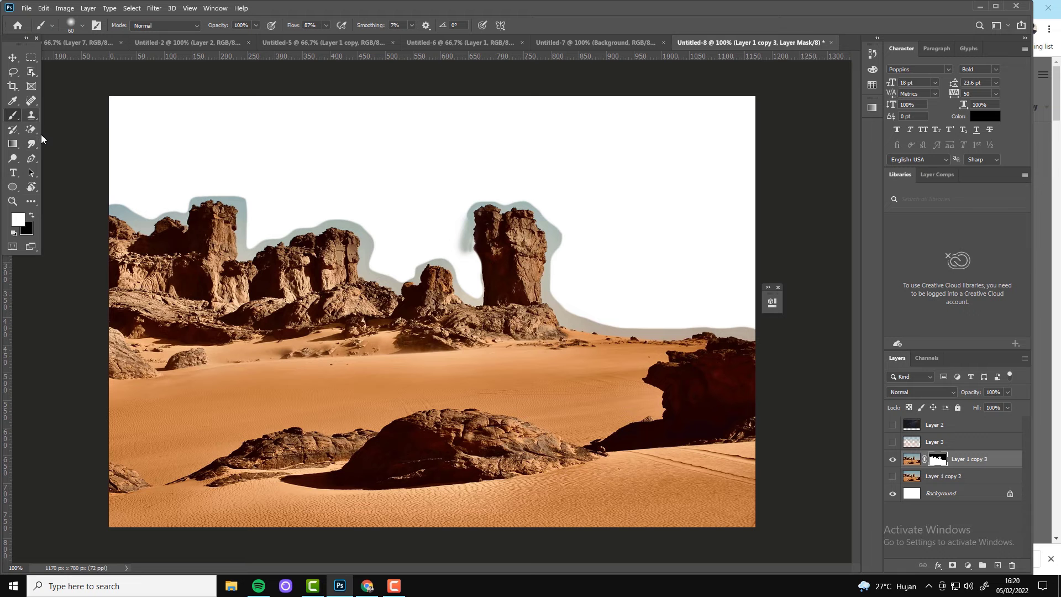
# - Paint white over the grey halo beside the rock pillars on the mask, then hide the white Background layer
pyautogui.moveTo(561, 302)
pyautogui.mouseDown()
pyautogui.moveTo(550, 294)
pyautogui.moveTo(558, 240)
pyautogui.moveTo(545, 221)
pyautogui.moveTo(471, 196)
pyautogui.moveTo(463, 230)
pyautogui.moveTo(480, 294)
pyautogui.moveTo(447, 257)
pyautogui.moveTo(416, 269)
pyautogui.moveTo(399, 292)
pyautogui.moveTo(369, 279)
pyautogui.moveTo(366, 253)
pyautogui.moveTo(395, 283)
pyautogui.moveTo(354, 227)
pyautogui.moveTo(366, 227)
pyautogui.moveTo(242, 238)
pyautogui.moveTo(265, 232)
pyautogui.moveTo(232, 200)
pyautogui.moveTo(268, 204)
pyautogui.moveTo(182, 220)
pyautogui.moveTo(116, 210)
pyautogui.mouseUp()
pyautogui.moveTo(550, 293)
pyautogui.mouseDown()
pyautogui.moveTo(623, 332)
pyautogui.moveTo(543, 296)
pyautogui.moveTo(678, 329)
pyautogui.moveTo(605, 321)
pyautogui.mouseUp()
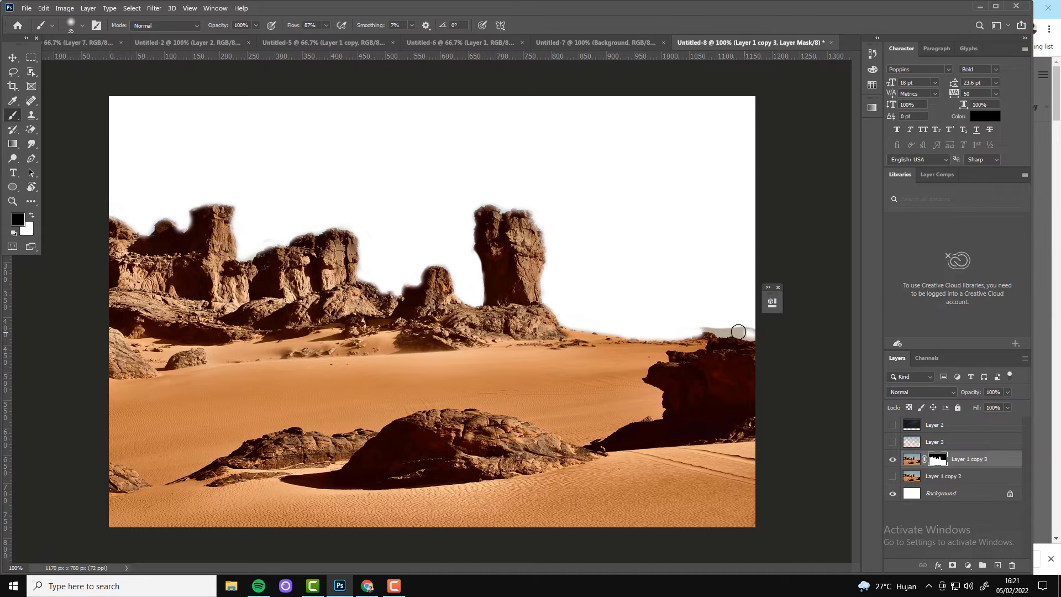
pyautogui.moveTo(738, 332); pyautogui.dragTo(764, 340)
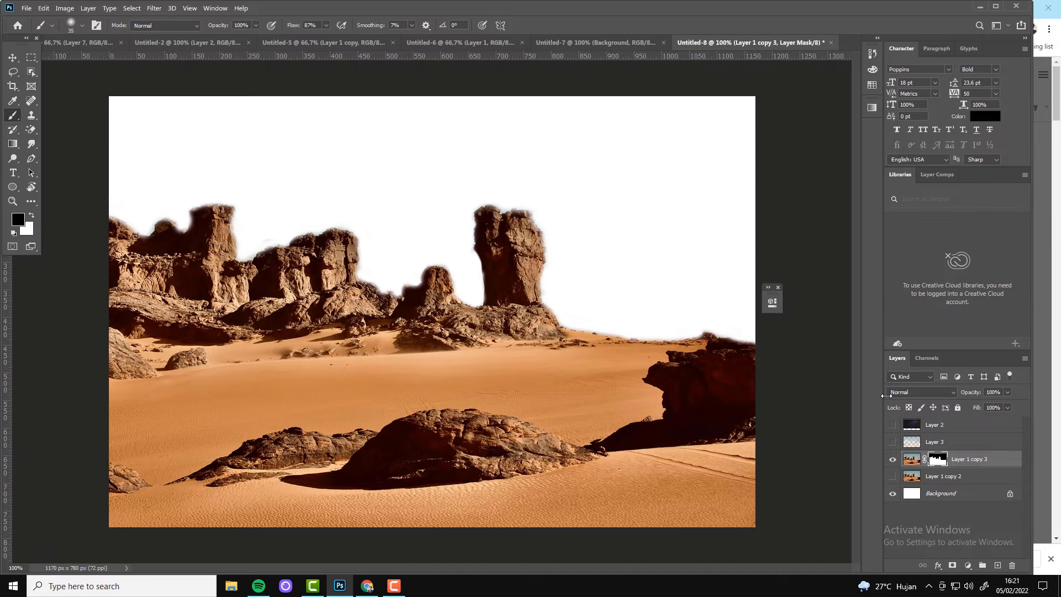
pyautogui.click(893, 493)
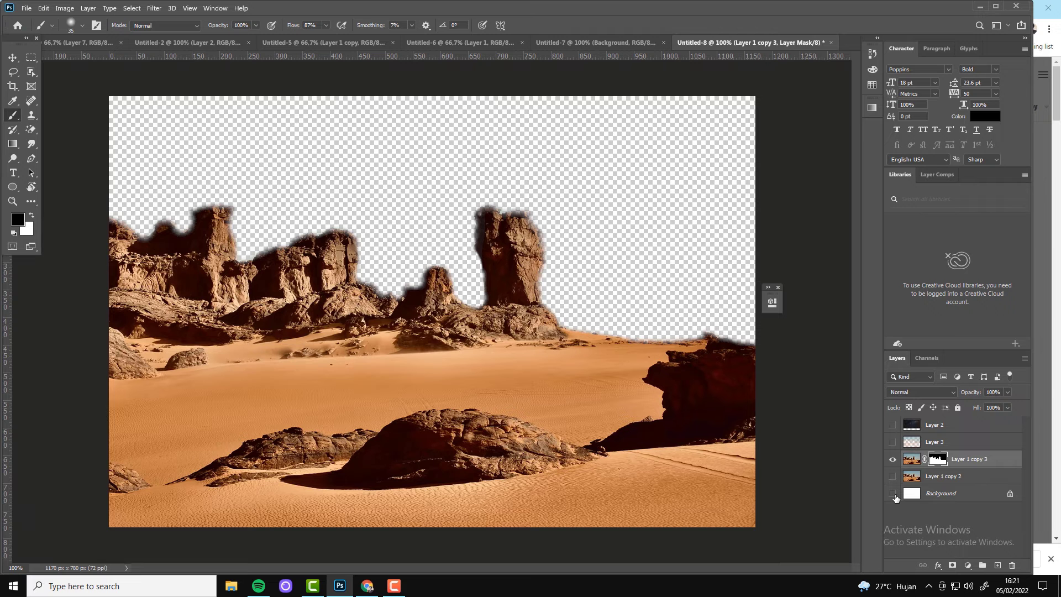
# - Delete the unused Layer 1 copy 2, the unlocked Background and Layer 3
pyautogui.click(946, 478)
pyautogui.press('Delete')
pyautogui.doubleClick(946, 479)
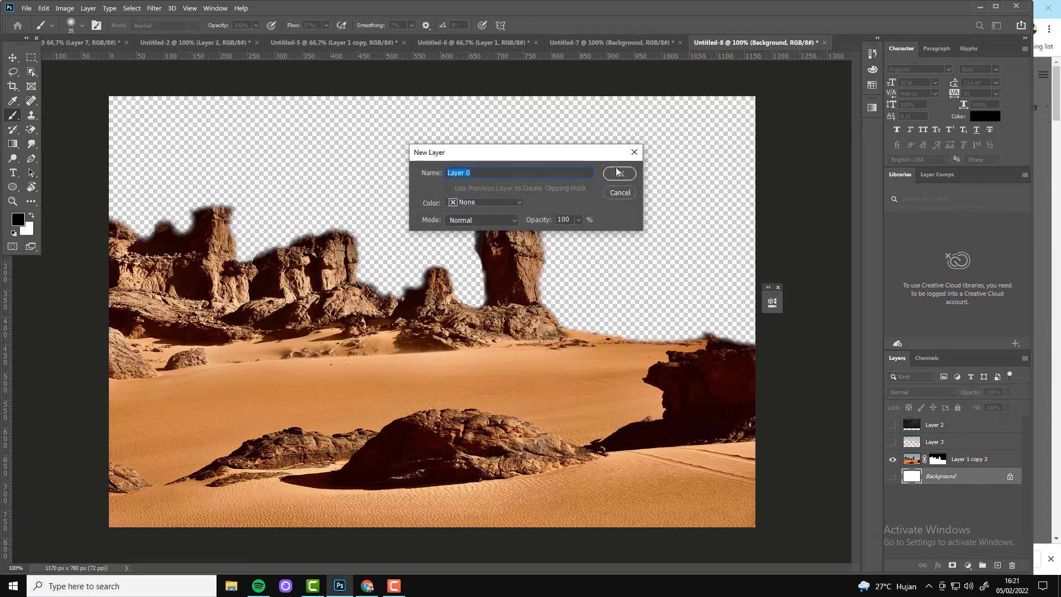
pyautogui.press('Return')
pyautogui.press('Delete')
pyautogui.click(936, 442)
pyautogui.press('Delete')
# - Show starry sky Layer 2 below the desert and brush away remaining rock-edge halos on the mask
pyautogui.click(892, 424)
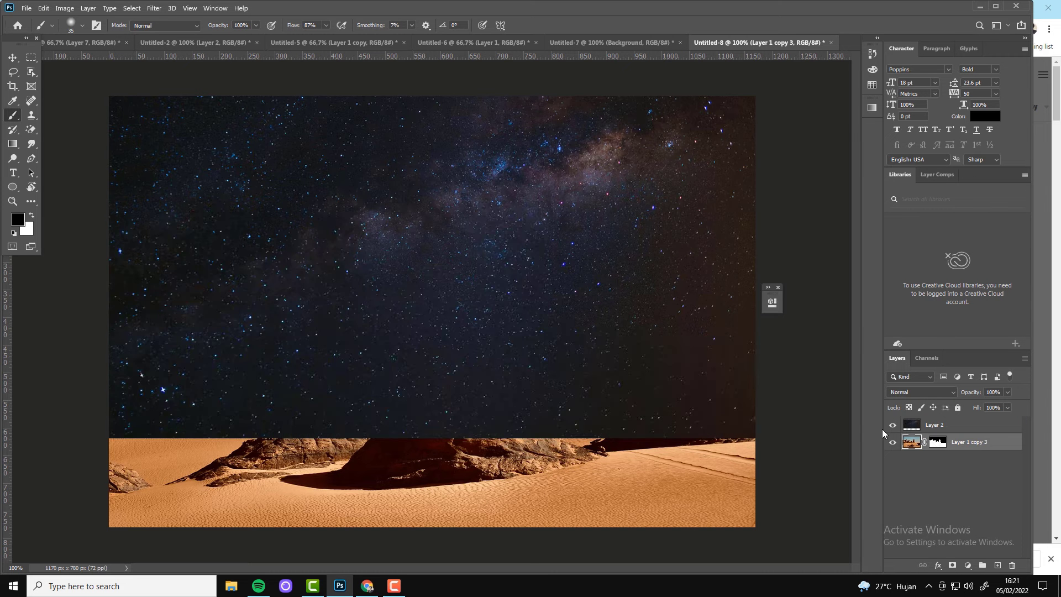
pyautogui.moveTo(912, 425); pyautogui.dragTo(934, 449)
pyautogui.click(937, 424)
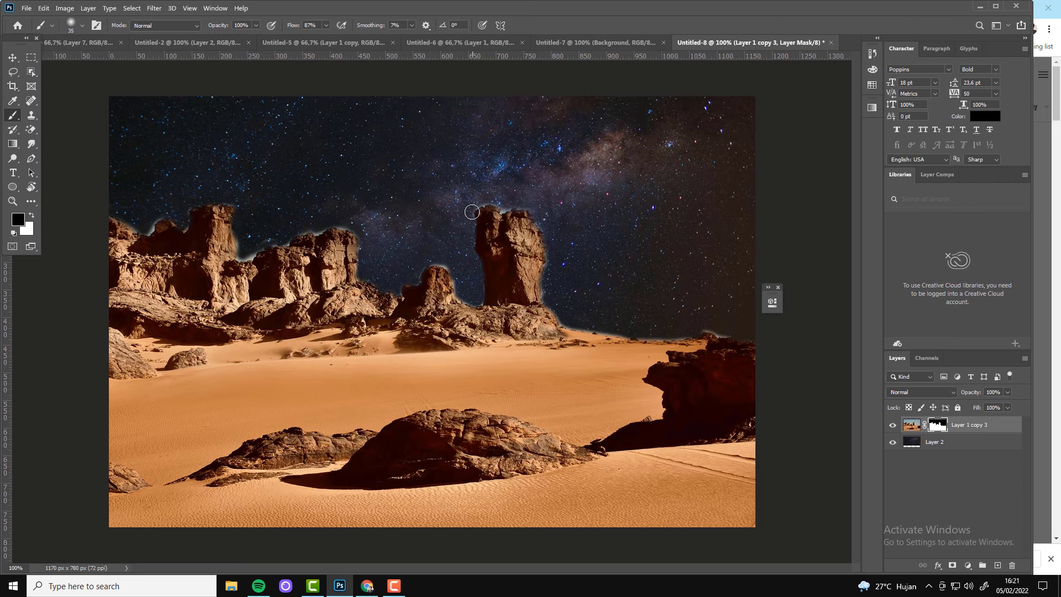
pyautogui.moveTo(546, 216); pyautogui.dragTo(618, 328)
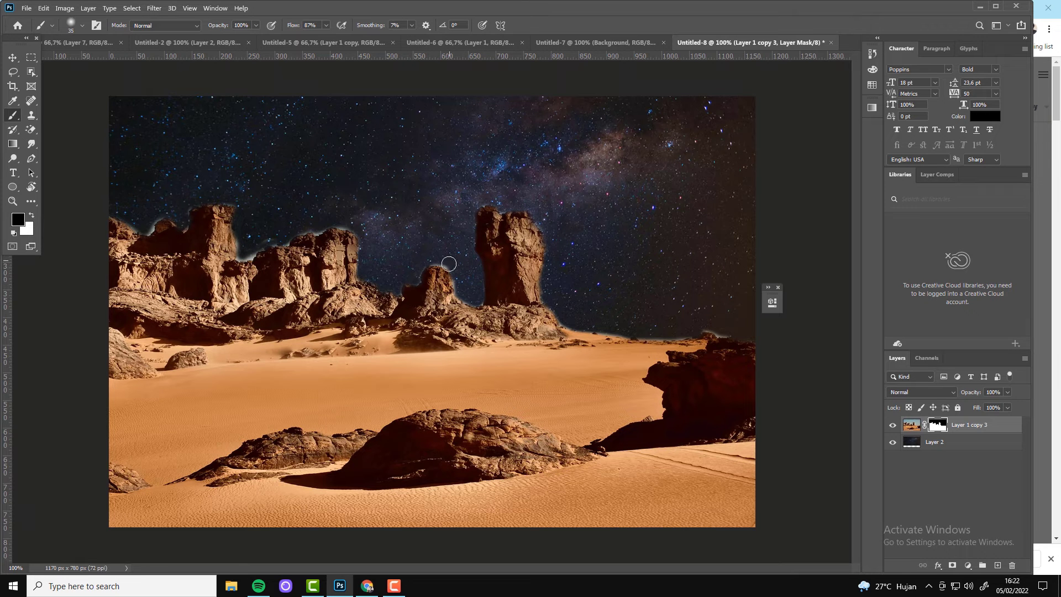
pyautogui.moveTo(241, 234)
pyautogui.mouseDown()
pyautogui.moveTo(277, 244)
pyautogui.moveTo(352, 232)
pyautogui.mouseUp()
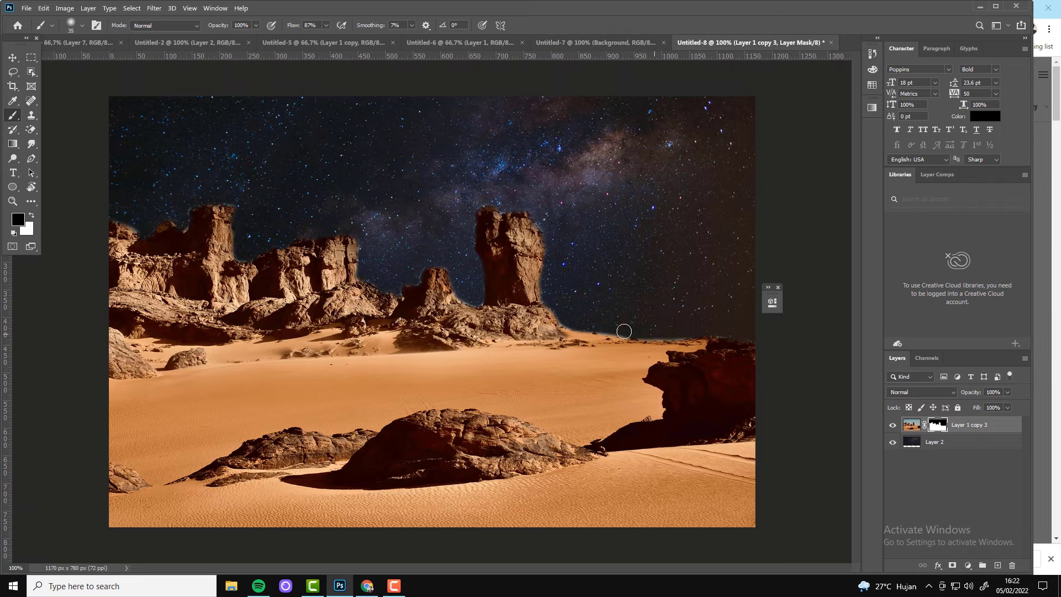
pyautogui.press('v')
pyautogui.hotkey('ctrl', '-')
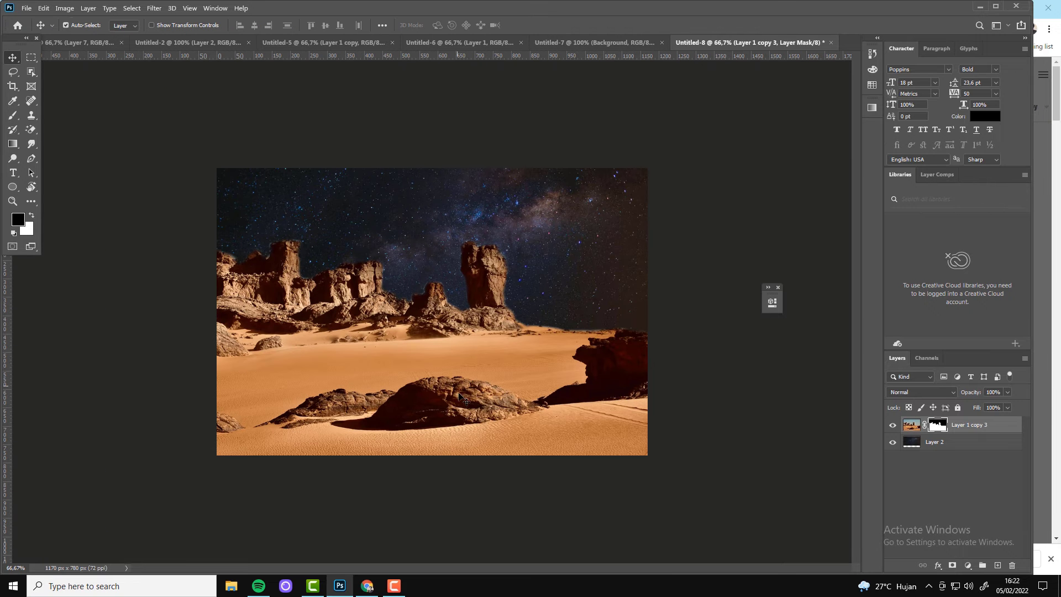
# - Add a Levels adjustment darkening the desert midtones to about 0.38
pyautogui.click(968, 566)
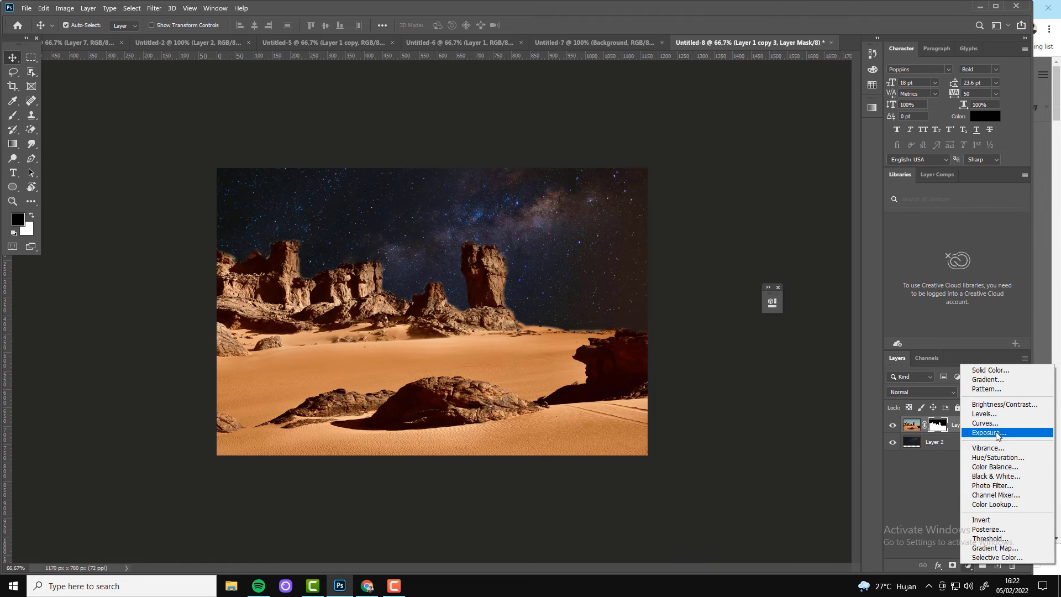
pyautogui.click(982, 414)
pyautogui.moveTo(685, 415); pyautogui.dragTo(712, 415)
pyautogui.click(742, 298)
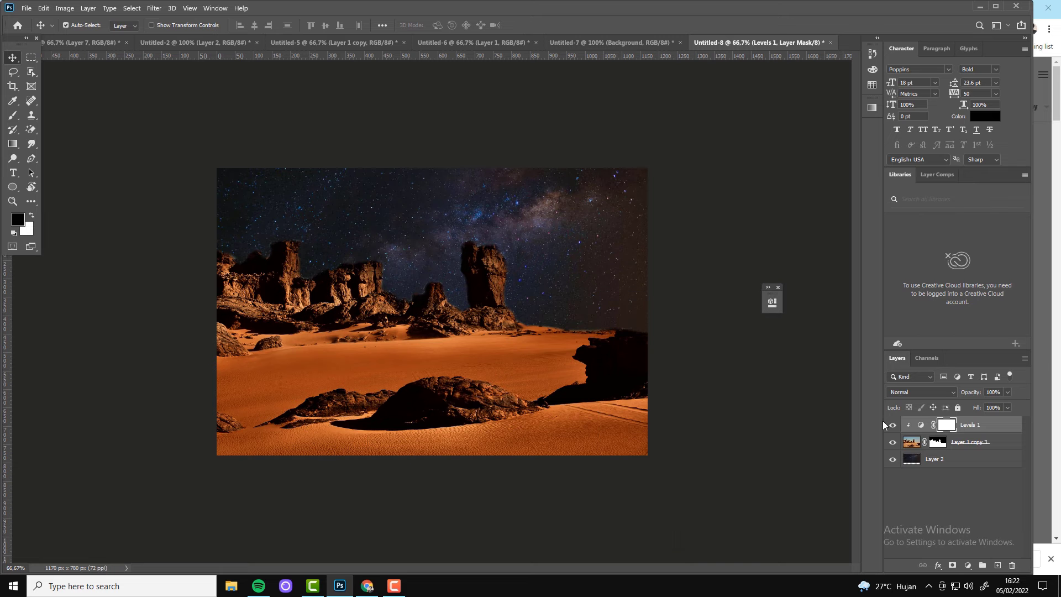
# - Add a Brightness/Contrast adjustment on the starry sky Layer 2 to brighten it
pyautogui.click(934, 459)
pyautogui.click(968, 565)
pyautogui.click(982, 400)
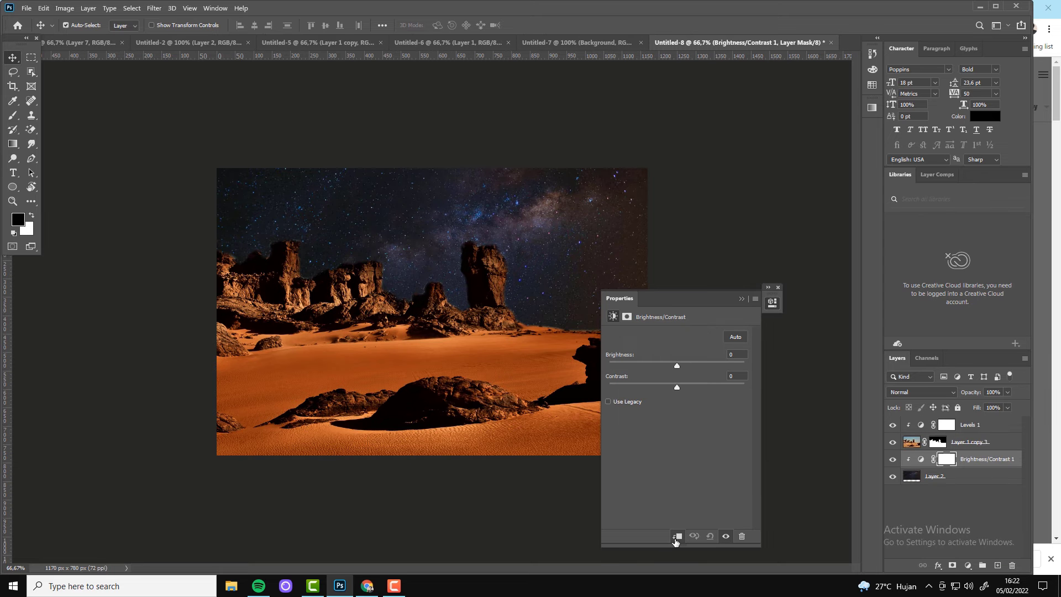
pyautogui.moveTo(677, 363); pyautogui.dragTo(693, 365)
pyautogui.click(741, 298)
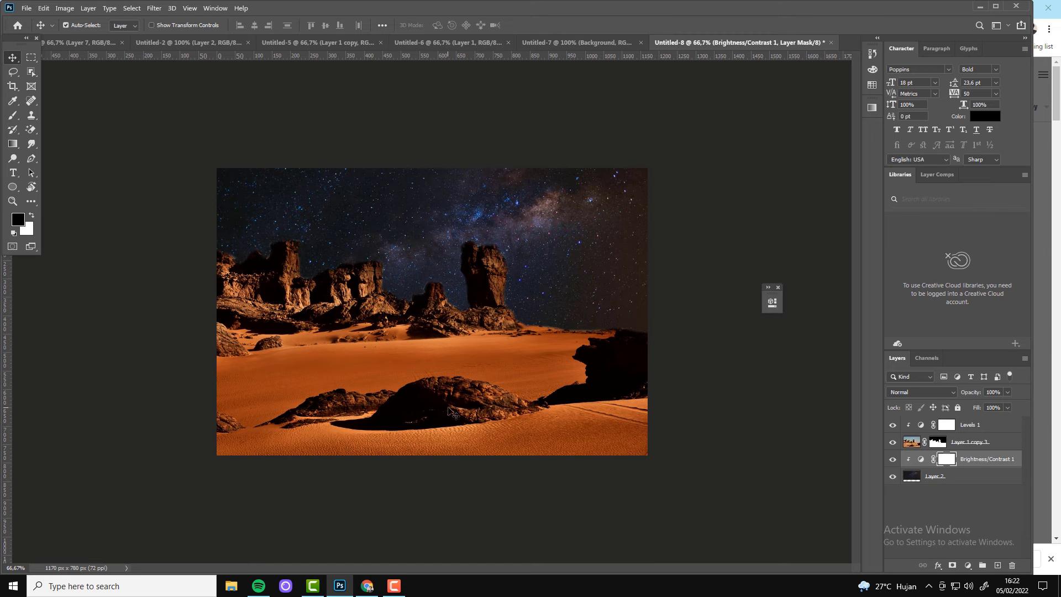
pyautogui.click(940, 442)
pyautogui.click(967, 566)
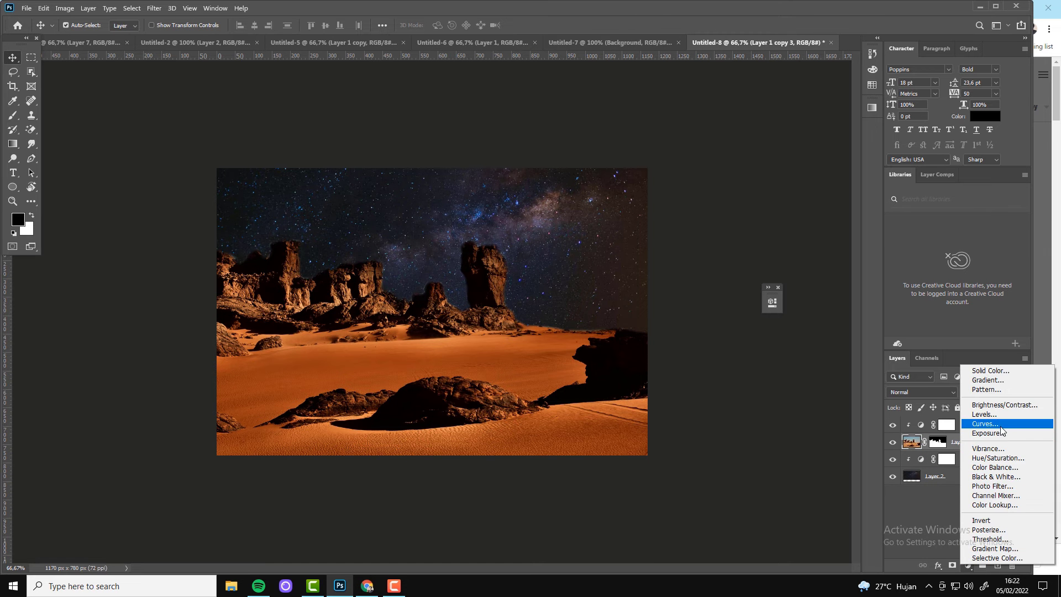
# - Add a Curves adjustment bent to increase the desert's contrast
pyautogui.click(1001, 423)
pyautogui.moveTo(679, 409); pyautogui.dragTo(682, 434)
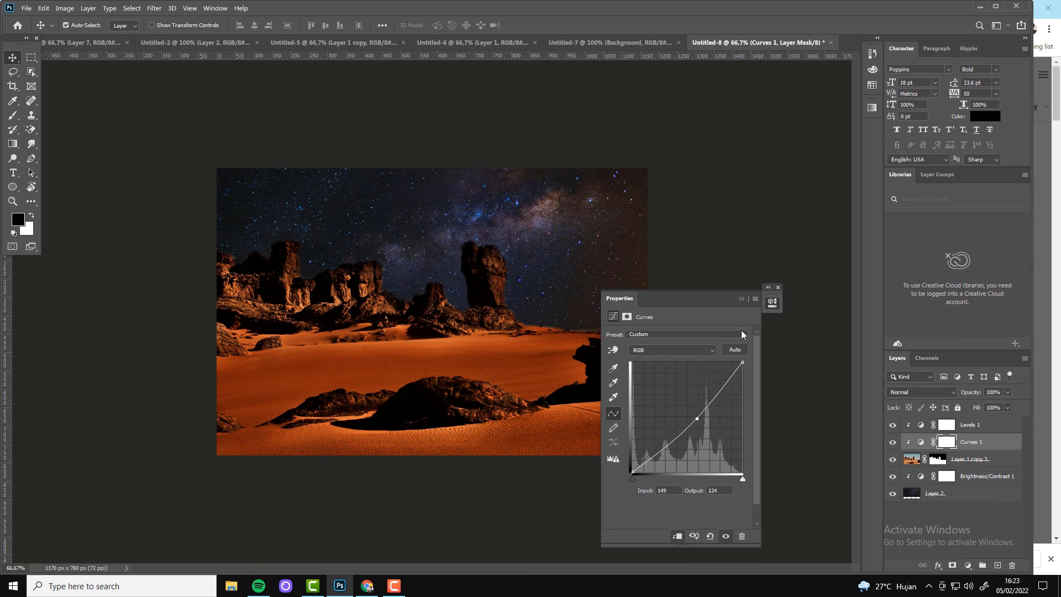
pyautogui.click(741, 298)
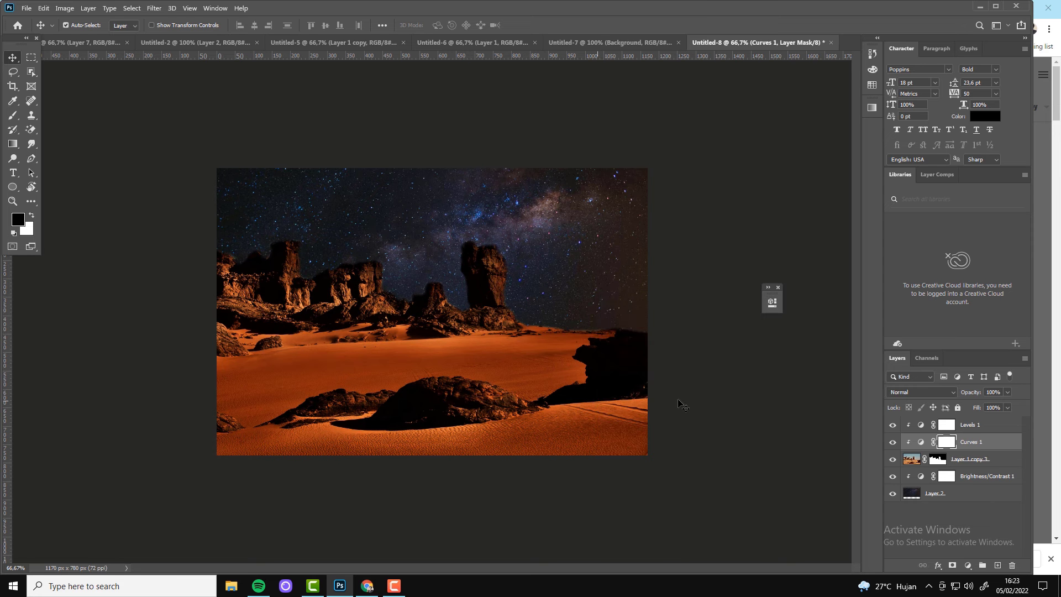
pyautogui.click(968, 565)
pyautogui.doubleClick(961, 442)
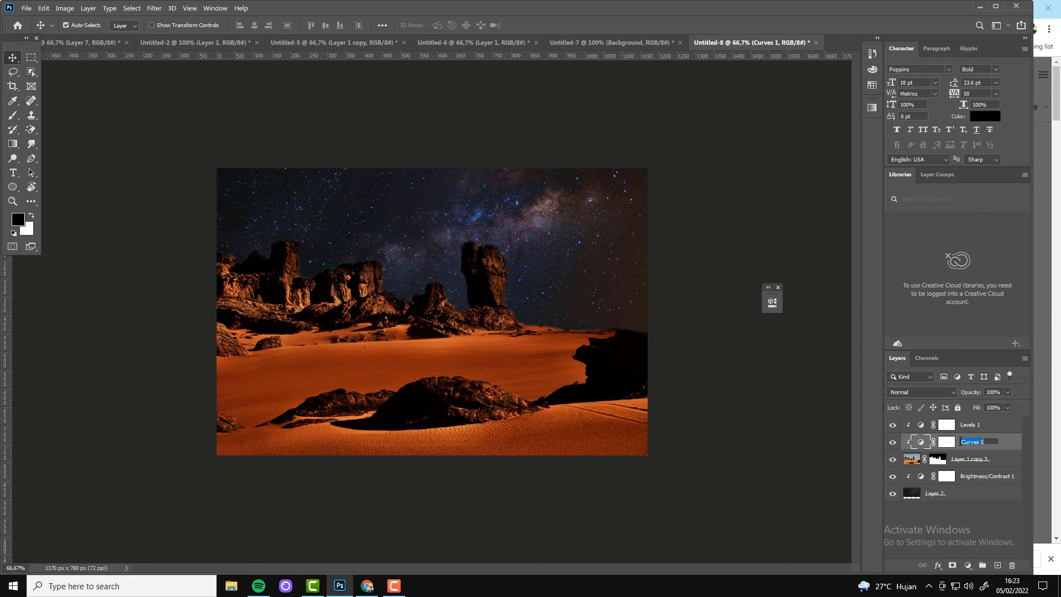
# - Add an Exposure adjustment at +1.33, limited by Blend If Underlying Layer to lighter areas
pyautogui.click(968, 565)
pyautogui.click(985, 440)
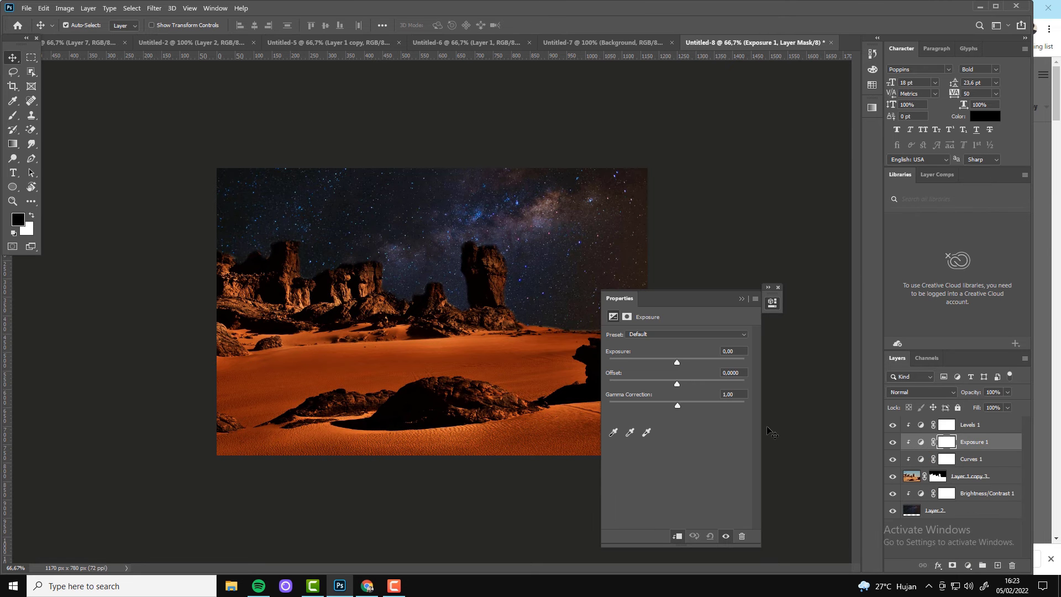
pyautogui.moveTo(677, 362)
pyautogui.mouseDown()
pyautogui.moveTo(689, 360)
pyautogui.moveTo(680, 405)
pyautogui.moveTo(691, 360)
pyautogui.mouseUp()
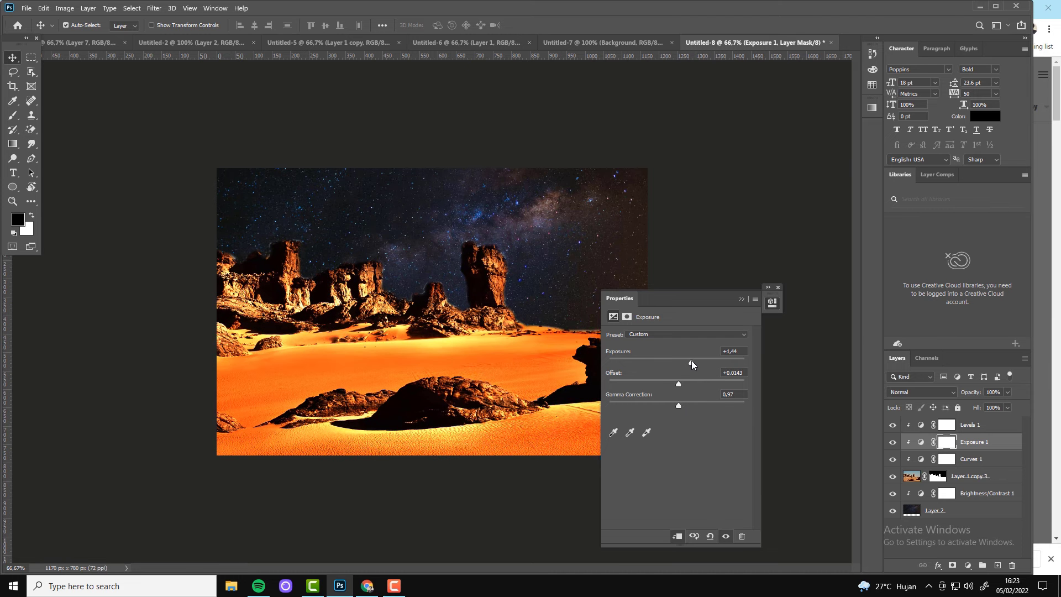
pyautogui.click(741, 298)
pyautogui.doubleClick(995, 442)
pyautogui.moveTo(789, 458)
pyautogui.mouseDown()
pyautogui.moveTo(812, 456)
pyautogui.moveTo(763, 457)
pyautogui.moveTo(844, 456)
pyautogui.mouseUp()
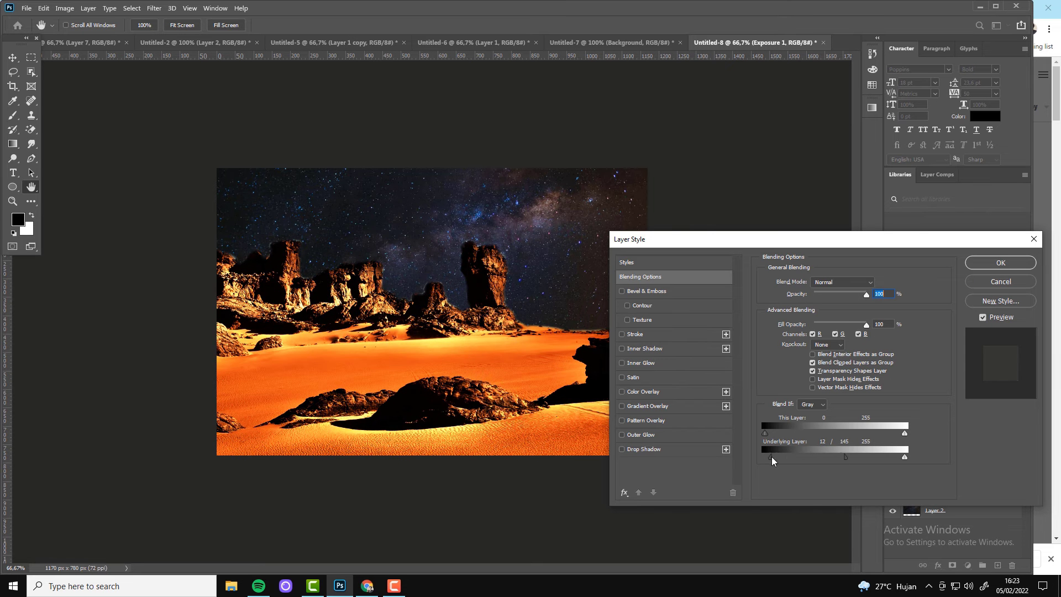
pyautogui.click(995, 263)
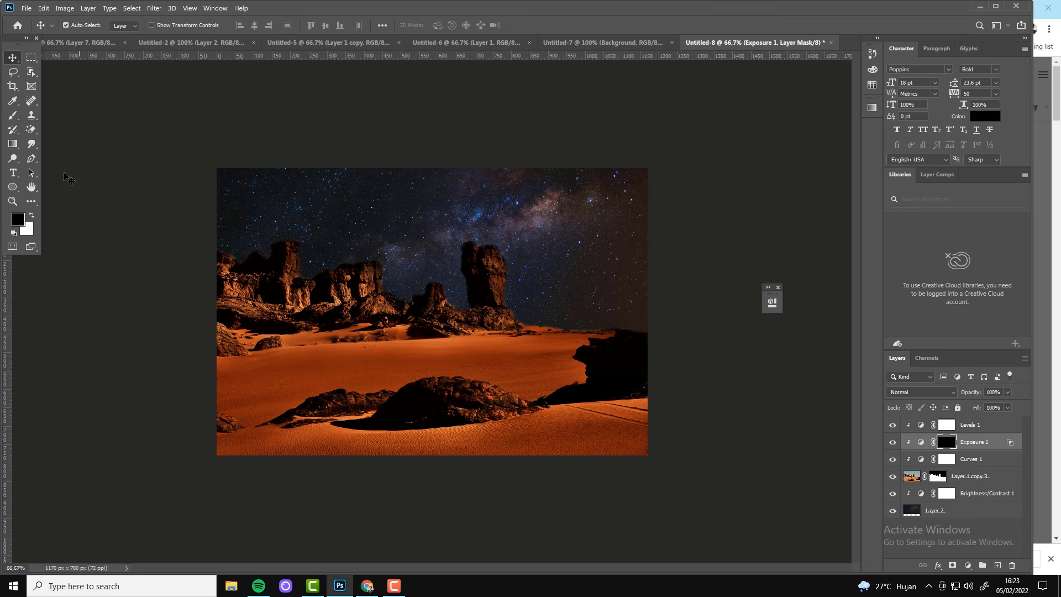
# - Paint white on the Exposure mask at 33% flow, 26% opacity, size 90 to brighten the rocks
pyautogui.press('b')
pyautogui.press('x')
pyautogui.moveTo(226, 279); pyautogui.dragTo(223, 269)
pyautogui.press(']')
pyautogui.press(']')
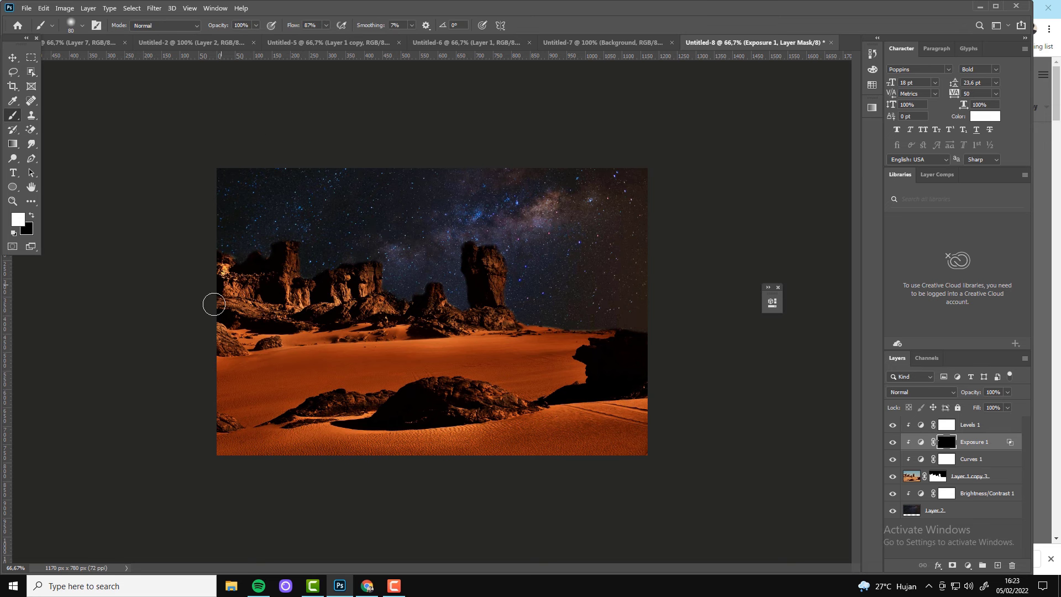
pyautogui.moveTo(328, 38); pyautogui.dragTo(300, 42)
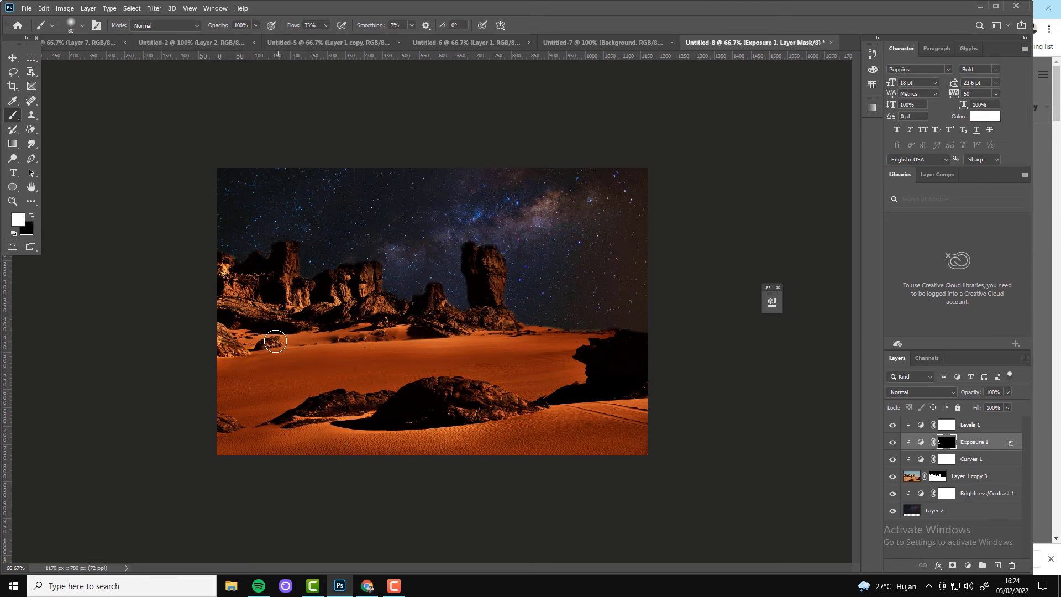
pyautogui.press('2')
pyautogui.press('6')
pyautogui.press(']')
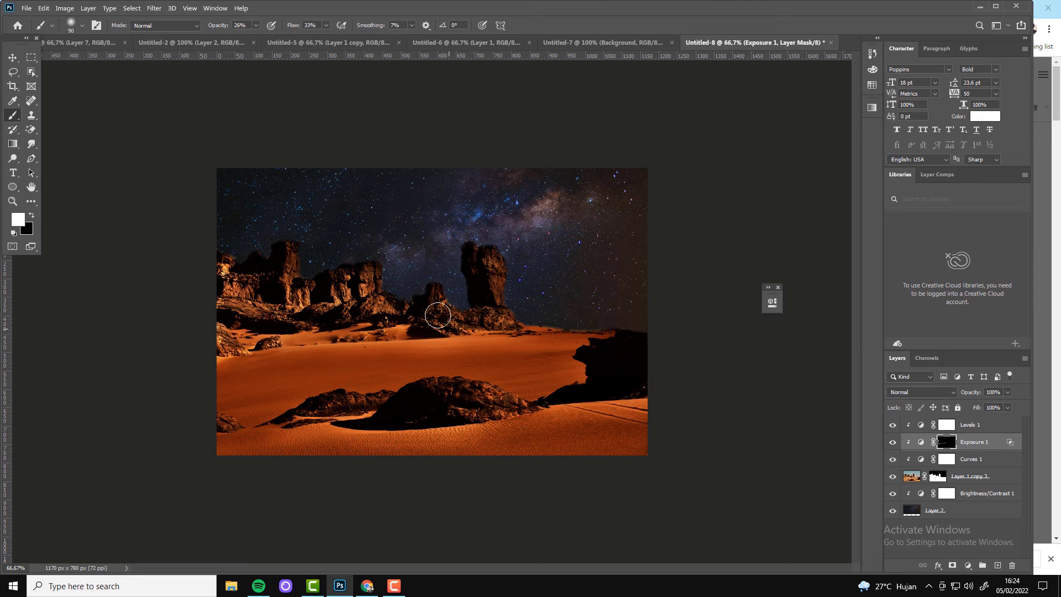
pyautogui.moveTo(483, 283); pyautogui.dragTo(494, 276)
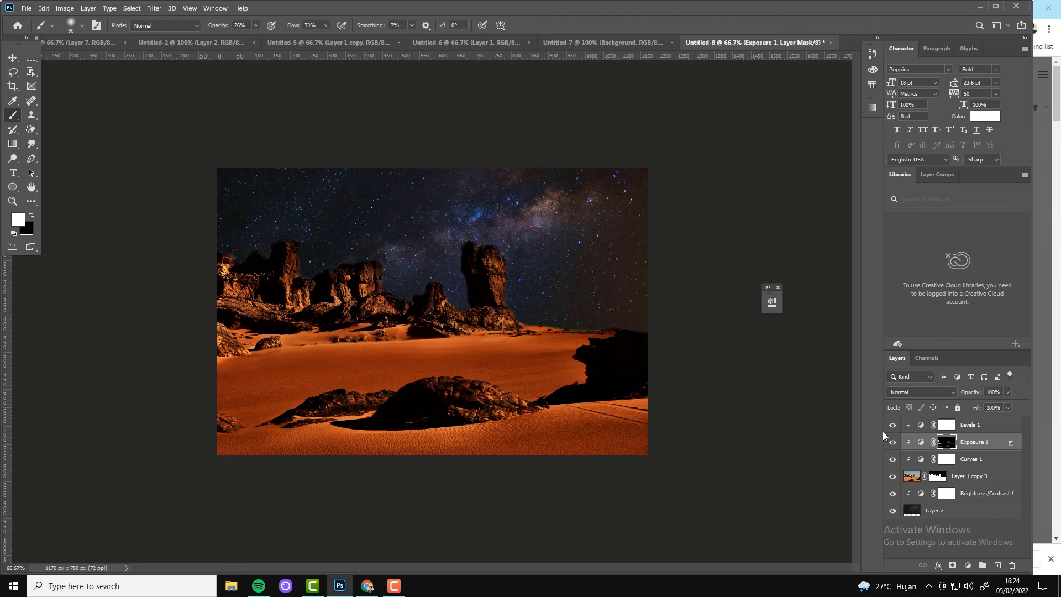
# - Apply the layer mask to the desert layer, then try and undo a gradient fade into the sky
pyautogui.click(938, 476)
pyautogui.rightClick(937, 476)
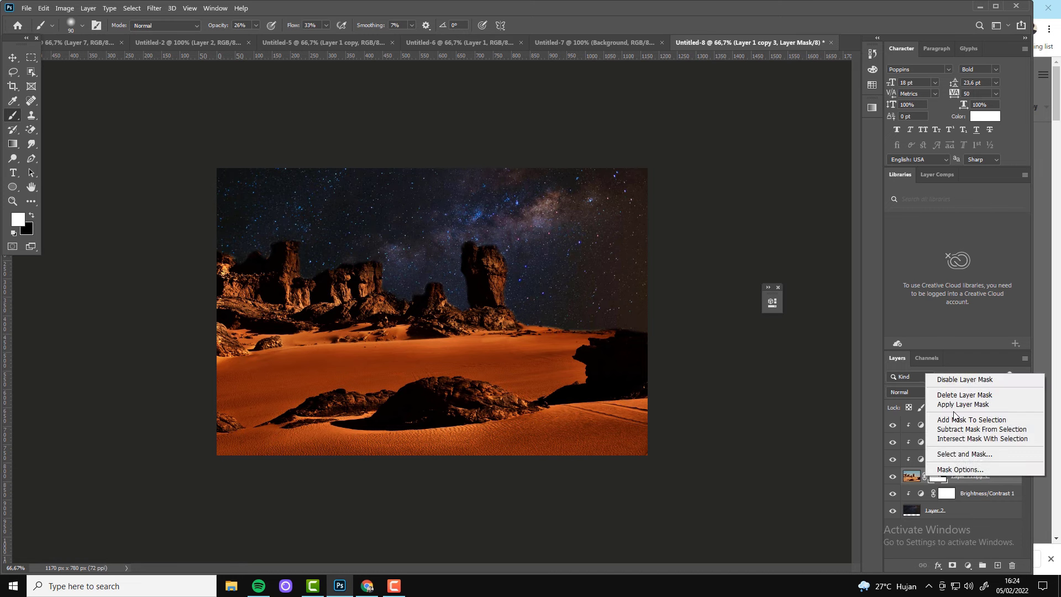
pyautogui.click(961, 406)
pyautogui.press('x')
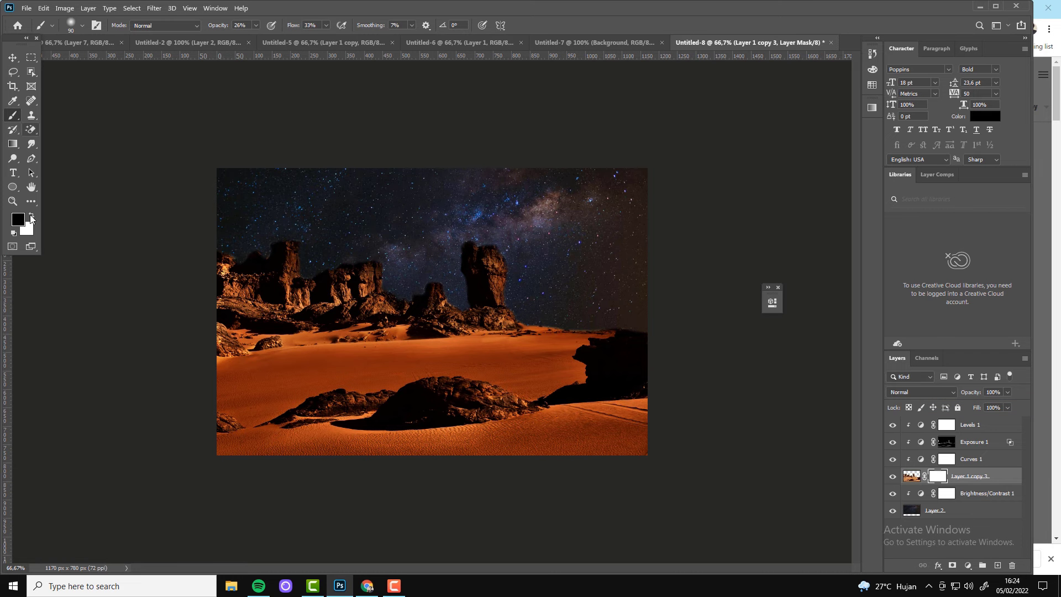
pyautogui.press('g')
pyautogui.moveTo(555, 283); pyautogui.dragTo(558, 344)
pyautogui.hotkey('ctrl', 'z')
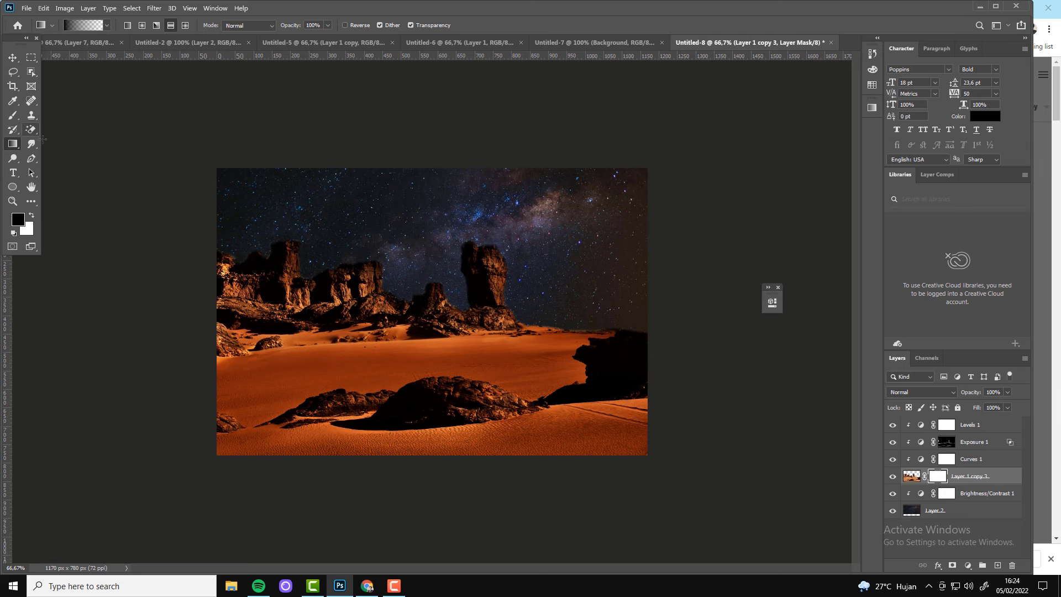
pyautogui.press('b')
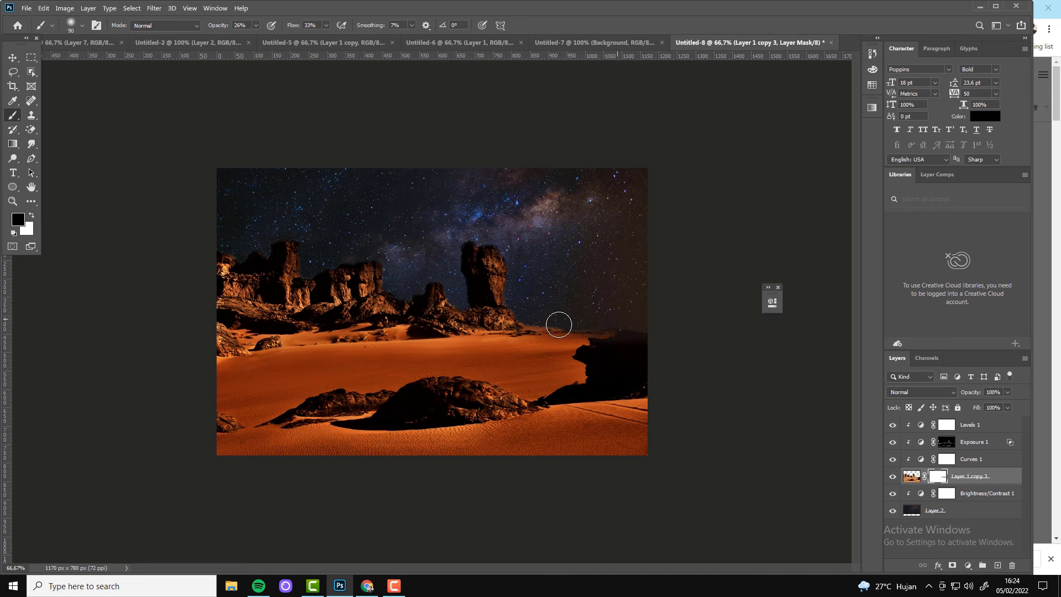
# - Lasso the horizon rock formations and copy them to a new layer beneath the desert layer
pyautogui.press('v')
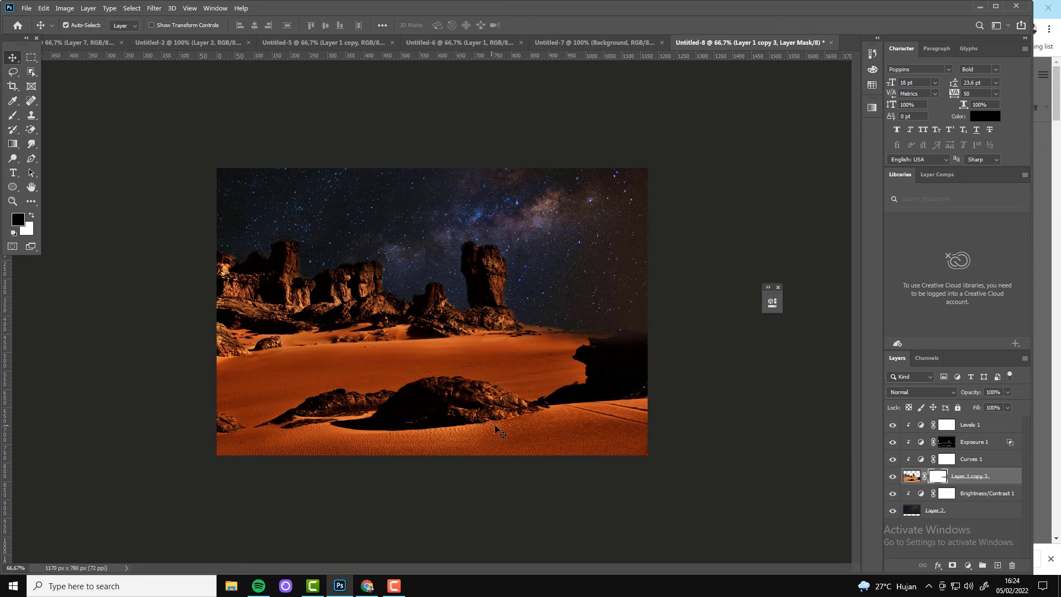
pyautogui.click(910, 477)
pyautogui.press('l')
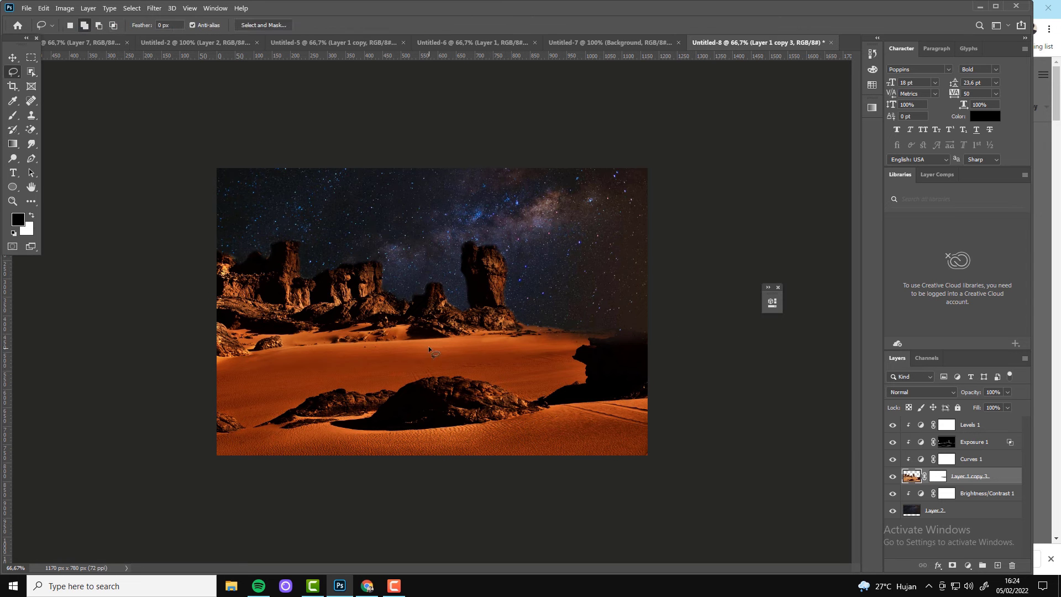
pyautogui.moveTo(429, 349); pyautogui.dragTo(429, 343)
pyautogui.hotkey('ctrl', 'j')
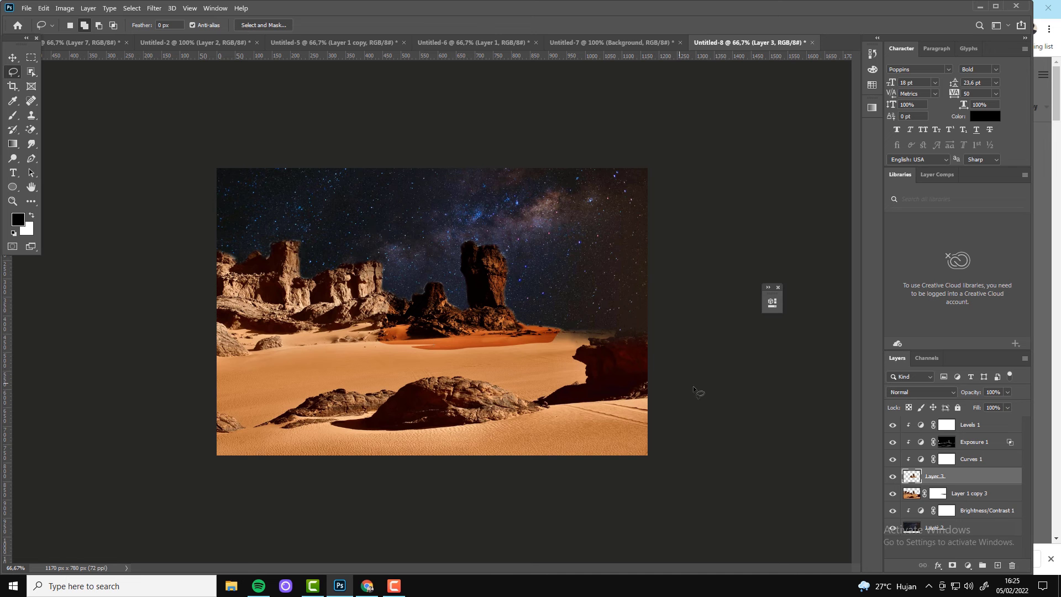
pyautogui.hotkey('ctrl', '[')
# - Shift the copied rocks about 285 px right and flip them horizontally
pyautogui.hotkey('ctrl', 't')
pyautogui.moveTo(493, 312)
pyautogui.mouseDown()
pyautogui.moveTo(598, 316)
pyautogui.moveTo(563, 323)
pyautogui.moveTo(576, 322)
pyautogui.mouseUp()
pyautogui.rightClick(600, 285)
pyautogui.click(635, 474)
pyautogui.press('Return')
pyautogui.press('l')
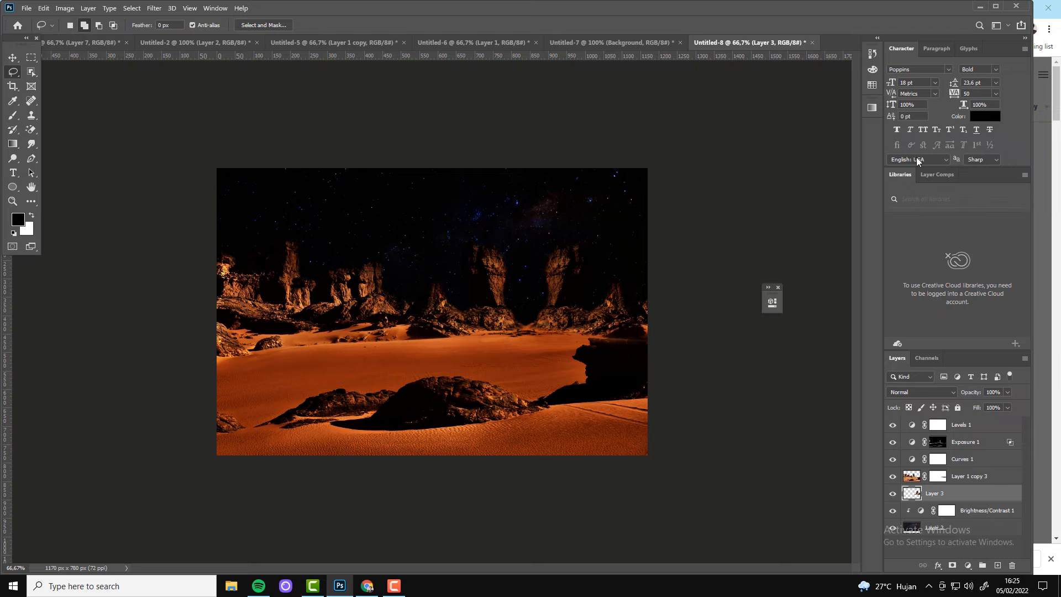
# - Maximize the window and review the Brightness/Contrast 1 settings on Layer 2
pyautogui.click(995, 6)
pyautogui.click(975, 531)
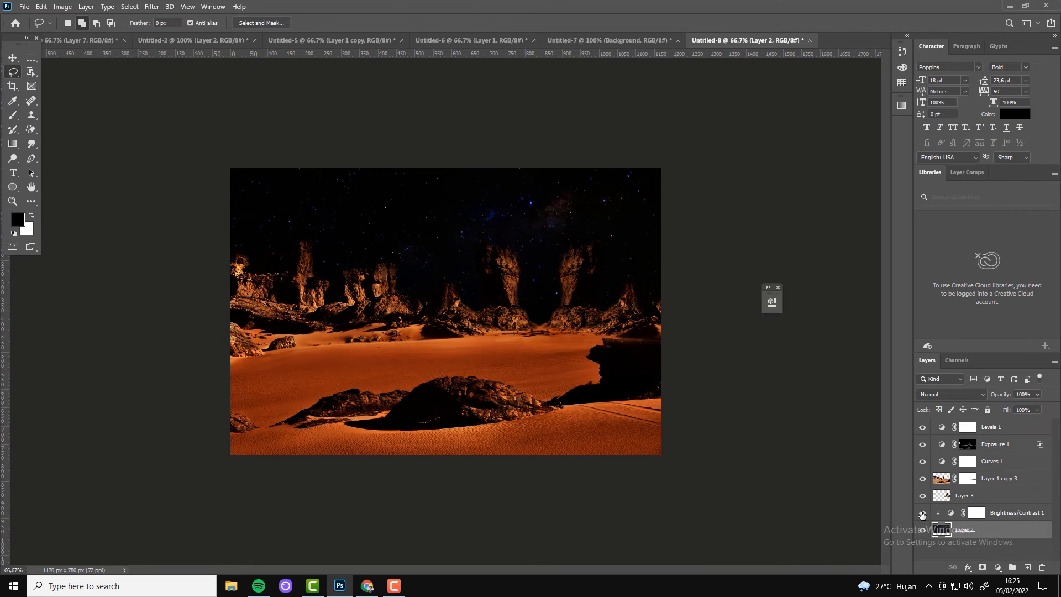
pyautogui.doubleClick(950, 513)
pyautogui.click(723, 332)
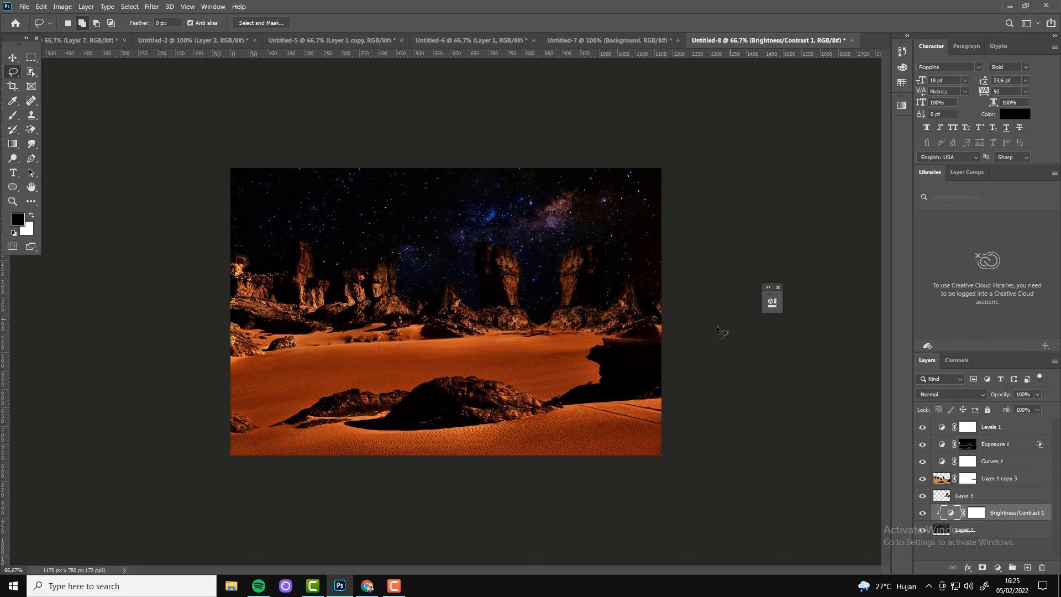
# - Bring the AT-AT into the desert document and stack its layer above all others
pyautogui.press('v')
pyautogui.click(558, 41)
pyautogui.moveTo(552, 76); pyautogui.dragTo(503, 319)
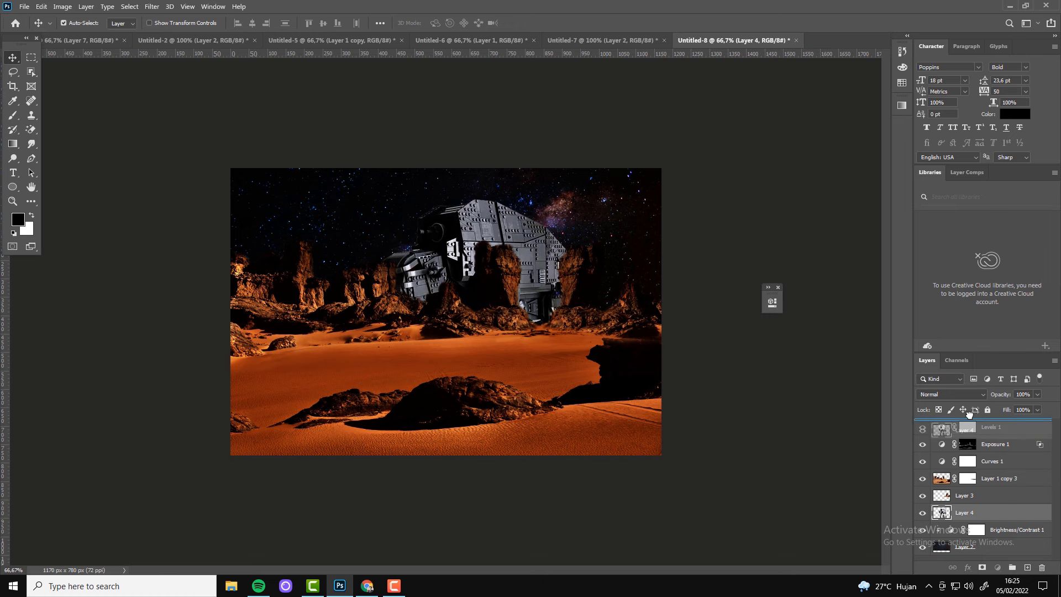
pyautogui.moveTo(964, 512); pyautogui.dragTo(973, 422)
# - Scale the AT-AT to about 40% and set it on the sand right of centre
pyautogui.hotkey('ctrl', 't')
pyautogui.moveTo(584, 199); pyautogui.dragTo(516, 279)
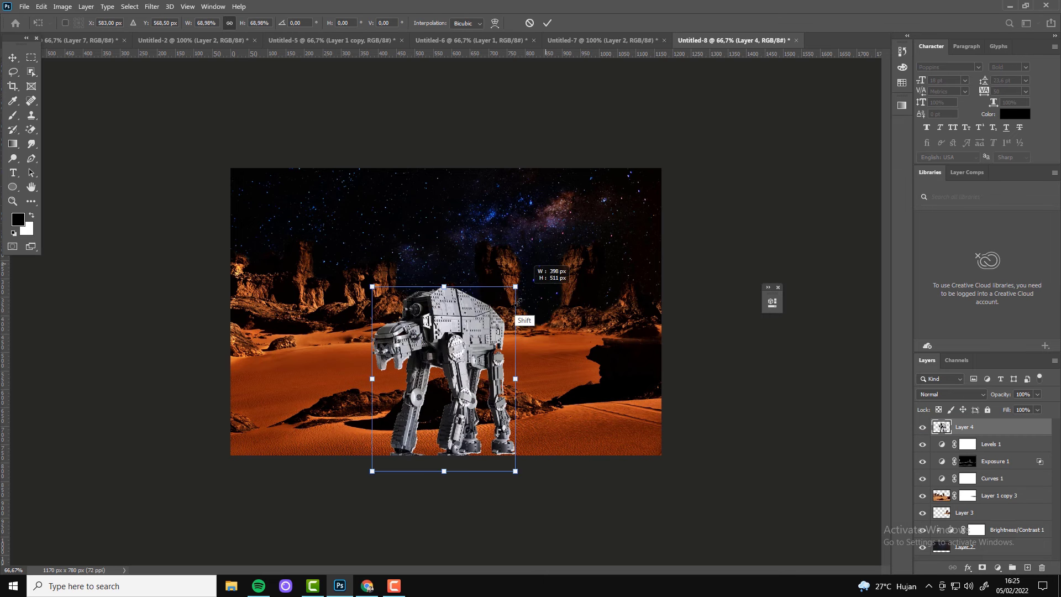
pyautogui.moveTo(442, 375); pyautogui.dragTo(547, 298)
pyautogui.moveTo(592, 208); pyautogui.dragTo(550, 249)
pyautogui.moveTo(525, 310); pyautogui.dragTo(563, 279)
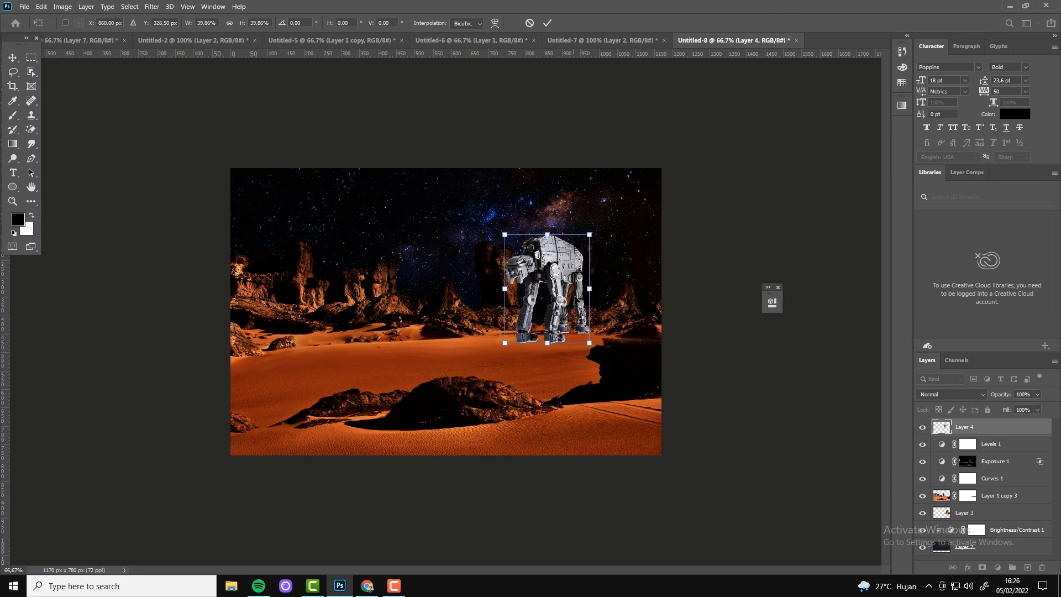
pyautogui.press('Return')
pyautogui.click(652, 41)
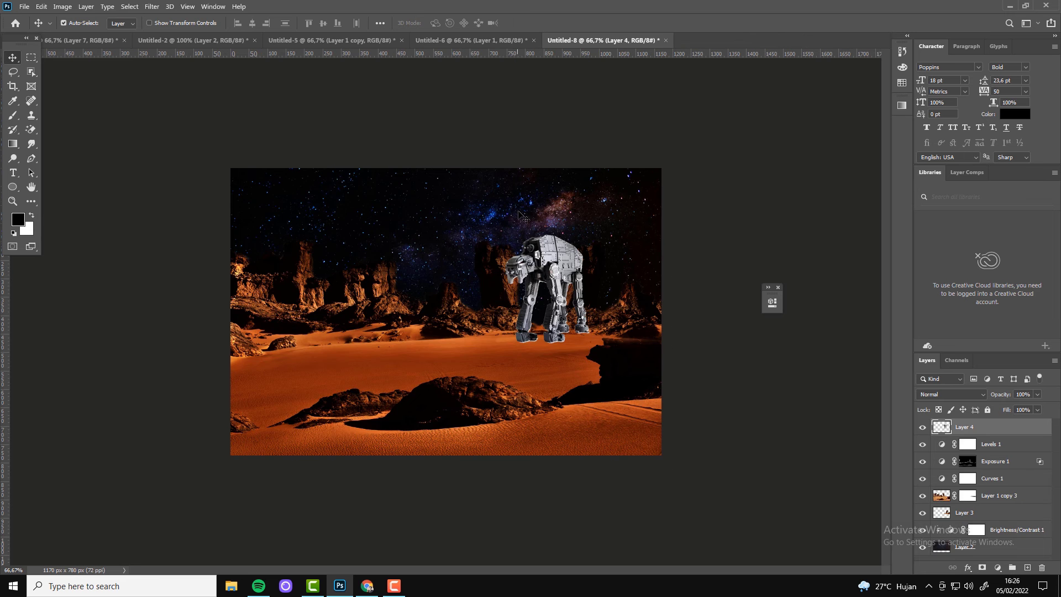
# - Scale the droids group to about 21.72% and place it on the left of the desert
pyautogui.hotkey('ctrl', 't')
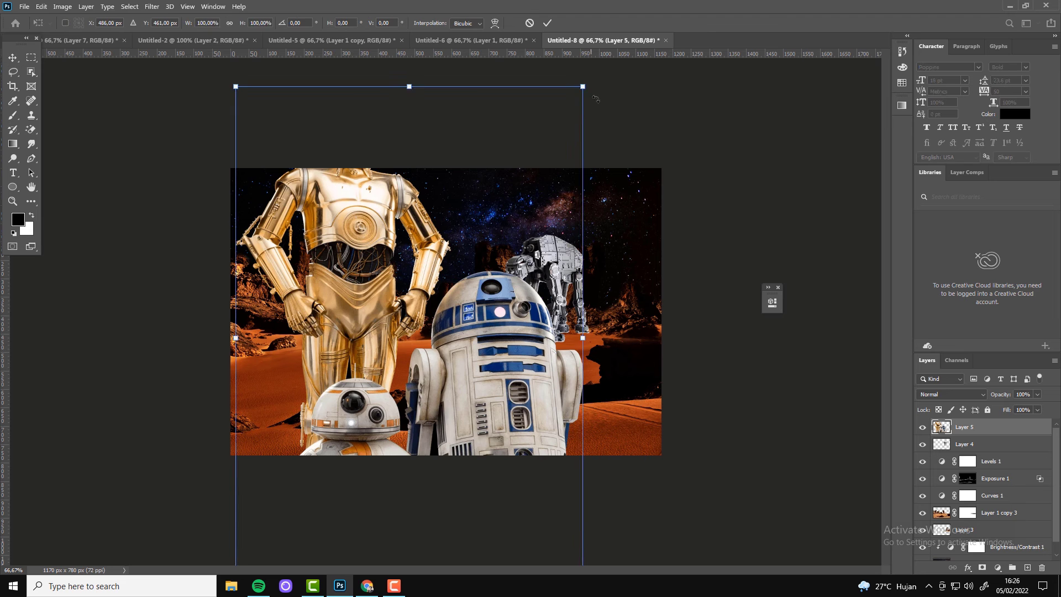
pyautogui.moveTo(582, 88); pyautogui.dragTo(473, 274)
pyautogui.moveTo(442, 347); pyautogui.dragTo(335, 347)
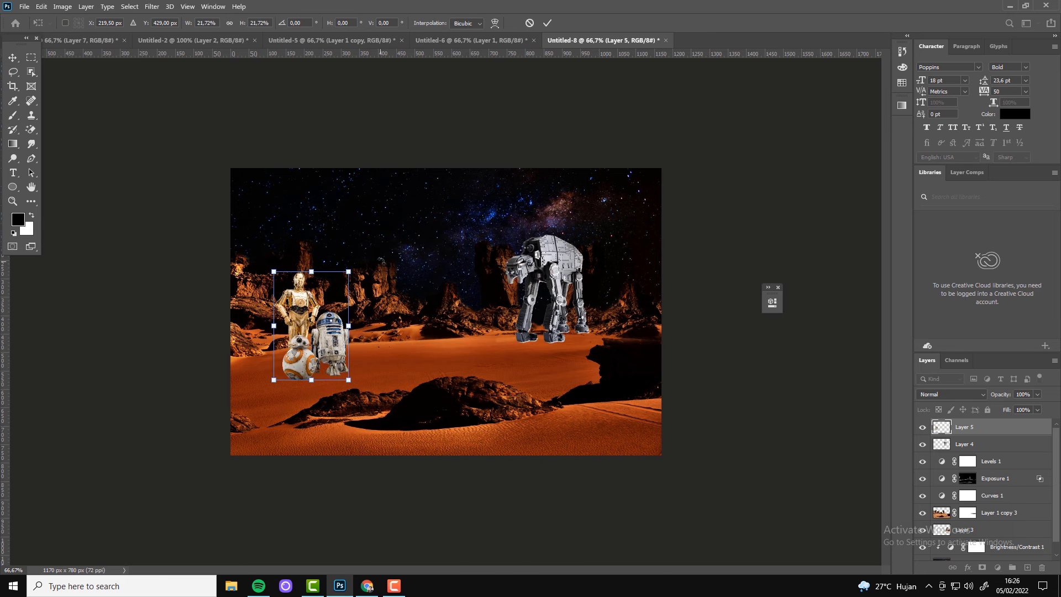
pyautogui.press('Return')
pyautogui.click(470, 40)
pyautogui.click(533, 40)
# - Bring in the Mandalorian, scale it to about 62% and position it centre-foreground
pyautogui.click(357, 40)
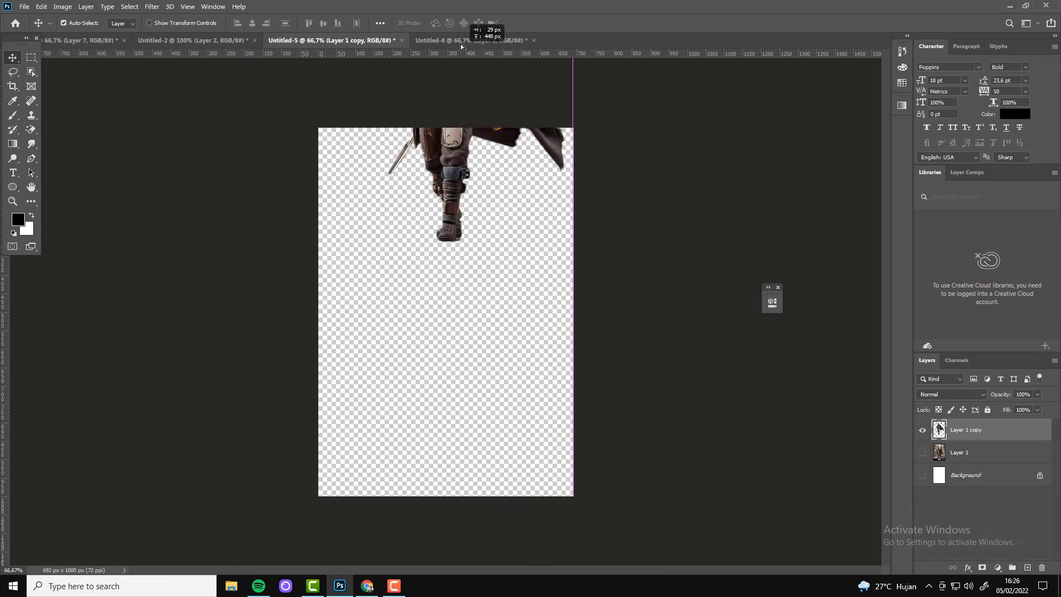
pyautogui.moveTo(443, 276); pyautogui.dragTo(461, 370)
pyautogui.hotkey('ctrl', 't')
pyautogui.moveTo(559, 218); pyautogui.dragTo(519, 275)
pyautogui.moveTo(483, 335)
pyautogui.mouseDown()
pyautogui.moveTo(448, 303)
pyautogui.moveTo(422, 327)
pyautogui.mouseUp()
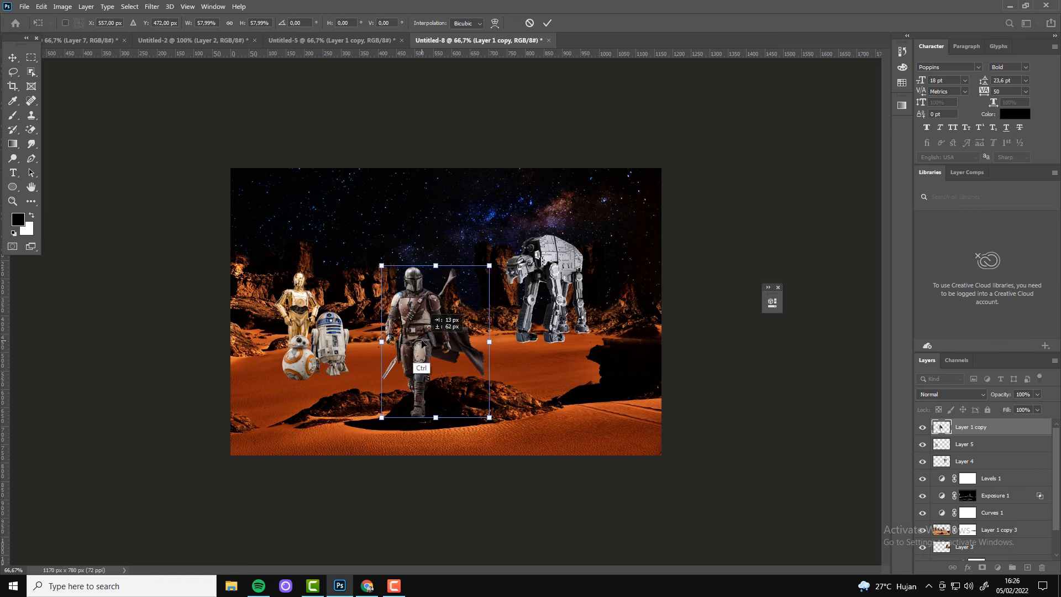
pyautogui.moveTo(422, 327); pyautogui.dragTo(401, 369)
pyautogui.moveTo(471, 294); pyautogui.dragTo(475, 280)
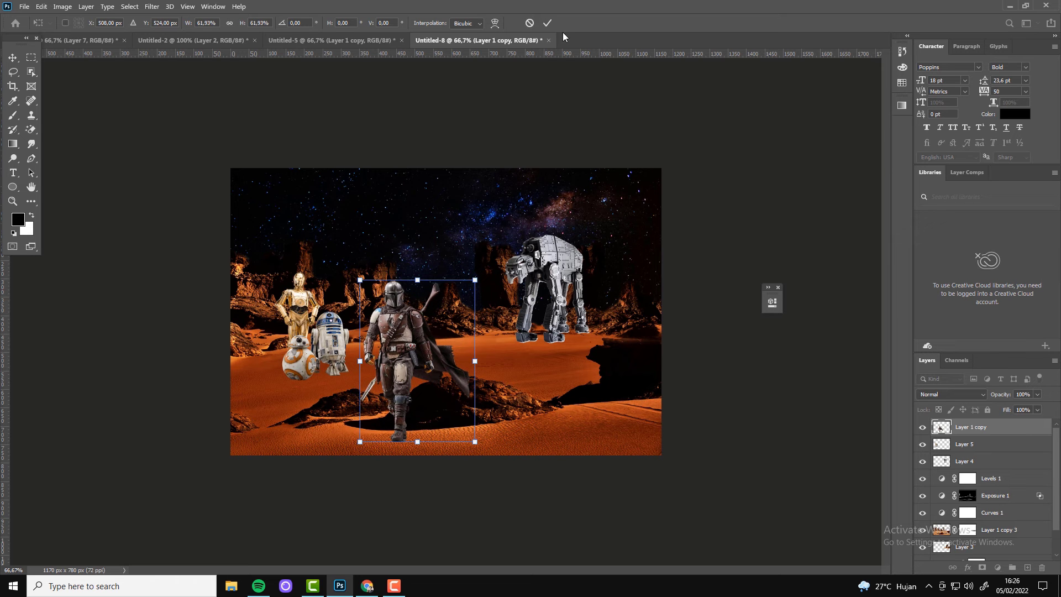
pyautogui.press('Return')
pyautogui.moveTo(433, 308); pyautogui.dragTo(432, 317)
# - Move the droids further left and shift and rescale the AT-AT further right
pyautogui.moveTo(307, 315); pyautogui.dragTo(288, 309)
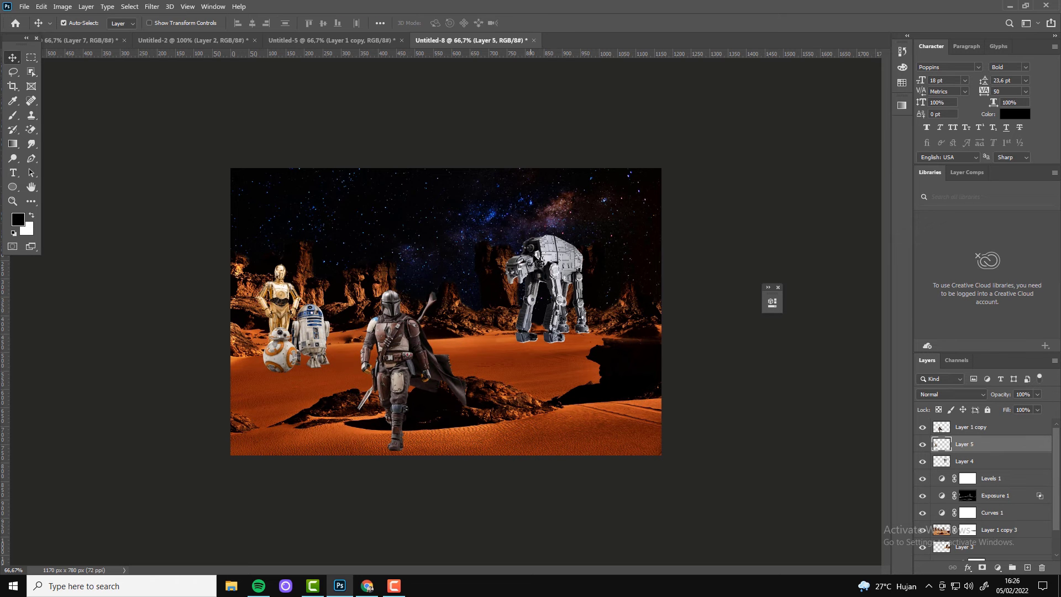
pyautogui.click(547, 287)
pyautogui.hotkey('ctrl', 't')
pyautogui.moveTo(548, 287); pyautogui.dragTo(570, 276)
pyautogui.moveTo(619, 218); pyautogui.dragTo(615, 238)
pyautogui.press('Return')
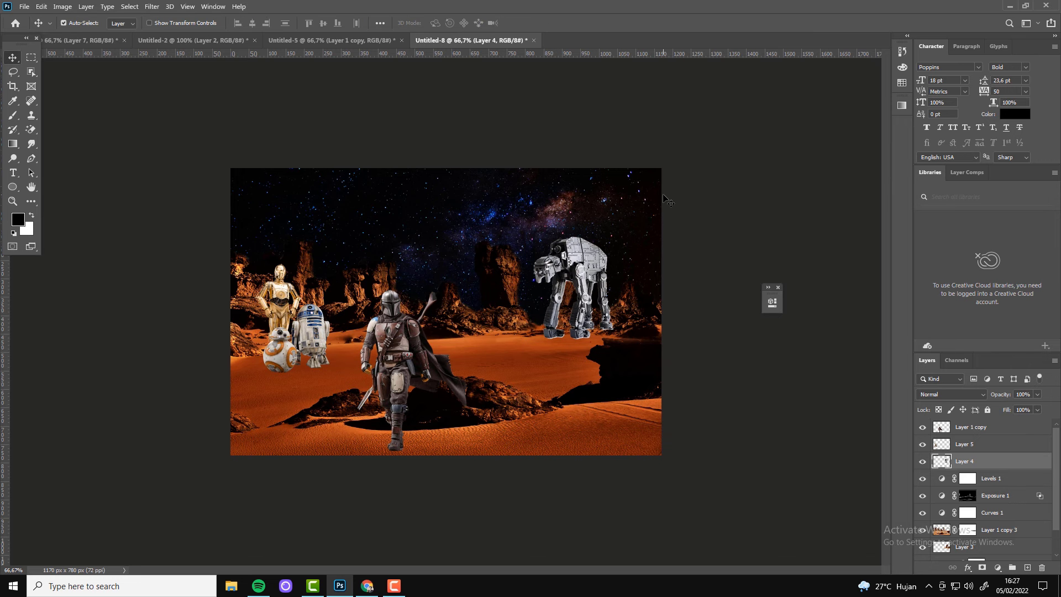
pyautogui.hotkey('ctrl', '1')
pyautogui.hotkey('ctrl', '0')
# - Add Levels and a colorized Hue/Saturation (Hue 31, Saturation 51, Lightness +4) on the AT-AT
pyautogui.click(998, 567)
pyautogui.click(1001, 422)
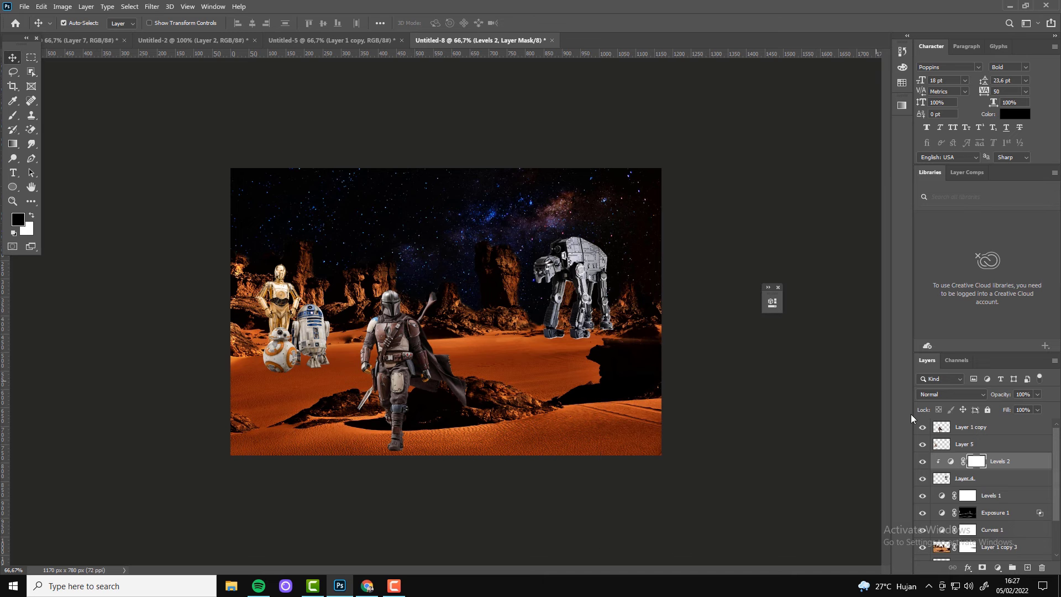
pyautogui.click(997, 567)
pyautogui.click(1004, 457)
pyautogui.moveTo(677, 376); pyautogui.dragTo(647, 376)
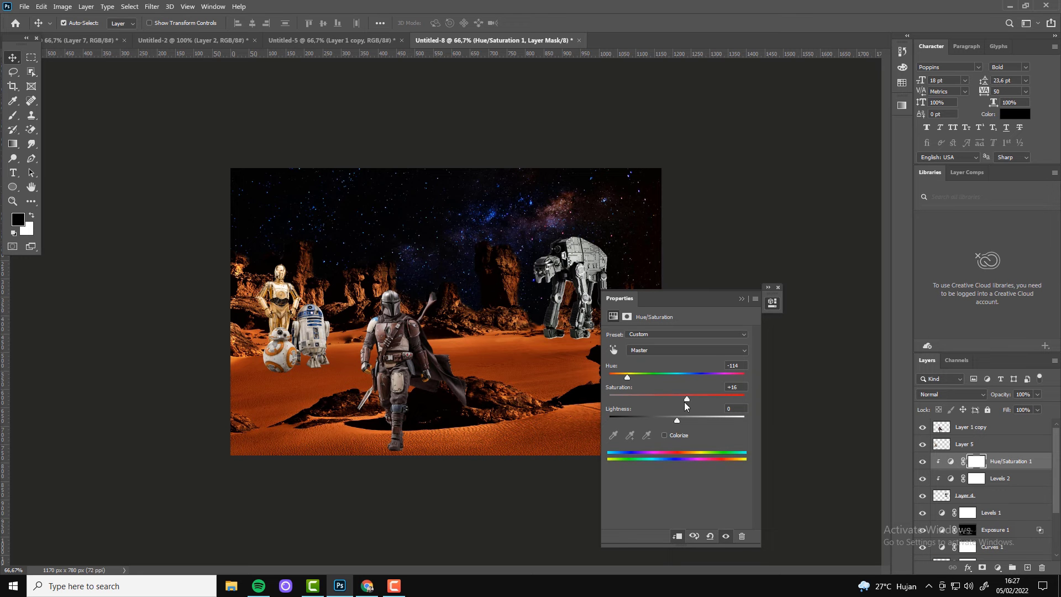
pyautogui.click(665, 435)
pyautogui.moveTo(609, 377)
pyautogui.mouseDown()
pyautogui.moveTo(679, 398)
pyautogui.moveTo(679, 420)
pyautogui.mouseUp()
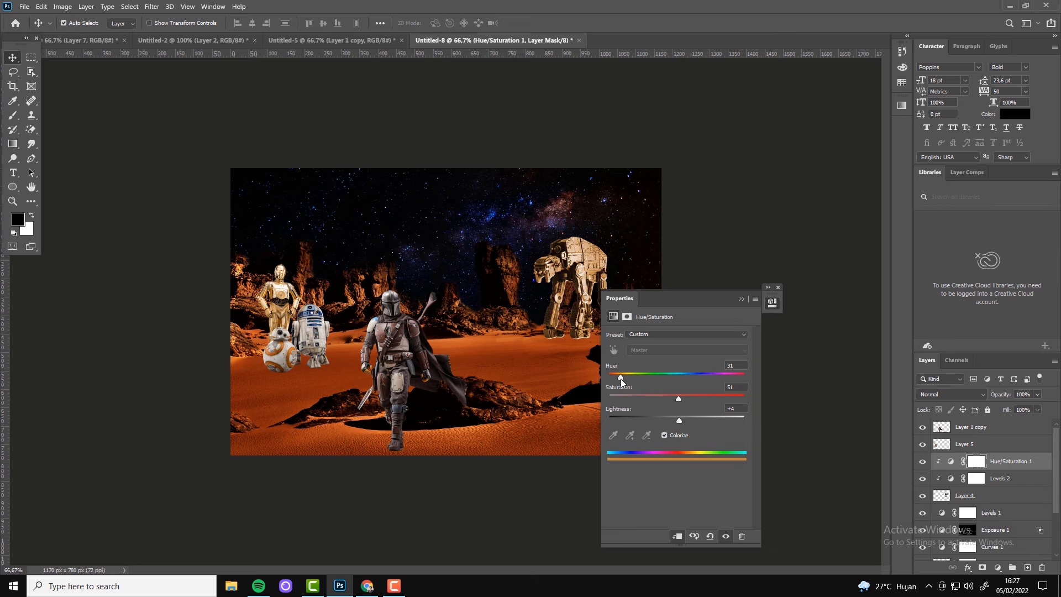
pyautogui.moveTo(621, 378); pyautogui.dragTo(621, 379)
pyautogui.click(968, 497)
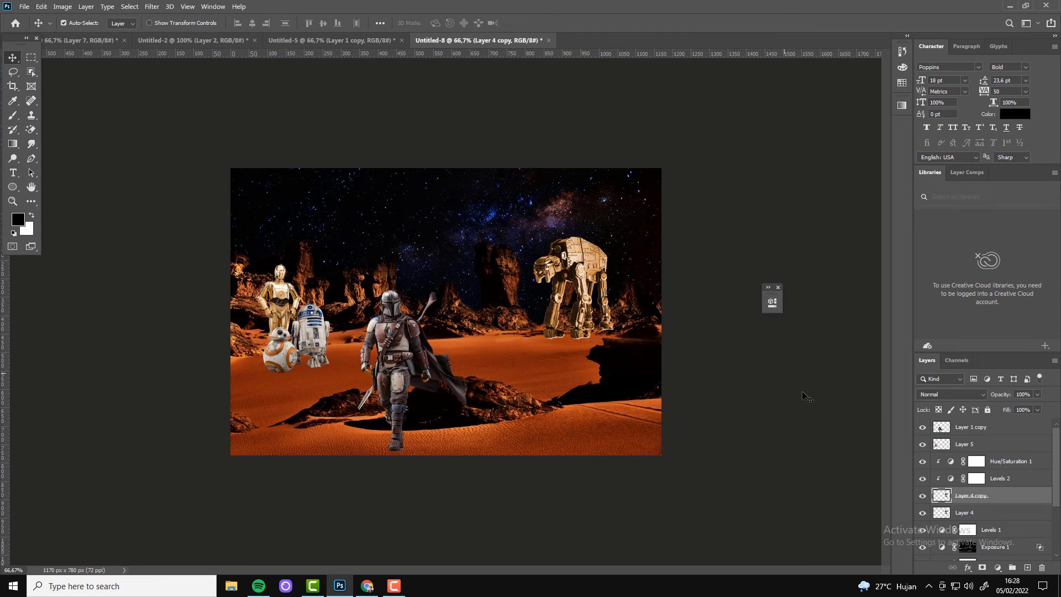
# - Duplicate the AT-AT, blacken it with Lightness -99 and flip it downward as a shadow
pyautogui.hotkey('ctrl', 'j')
pyautogui.hotkey('ctrl', 'u')
pyautogui.moveTo(772, 455); pyautogui.dragTo(702, 456)
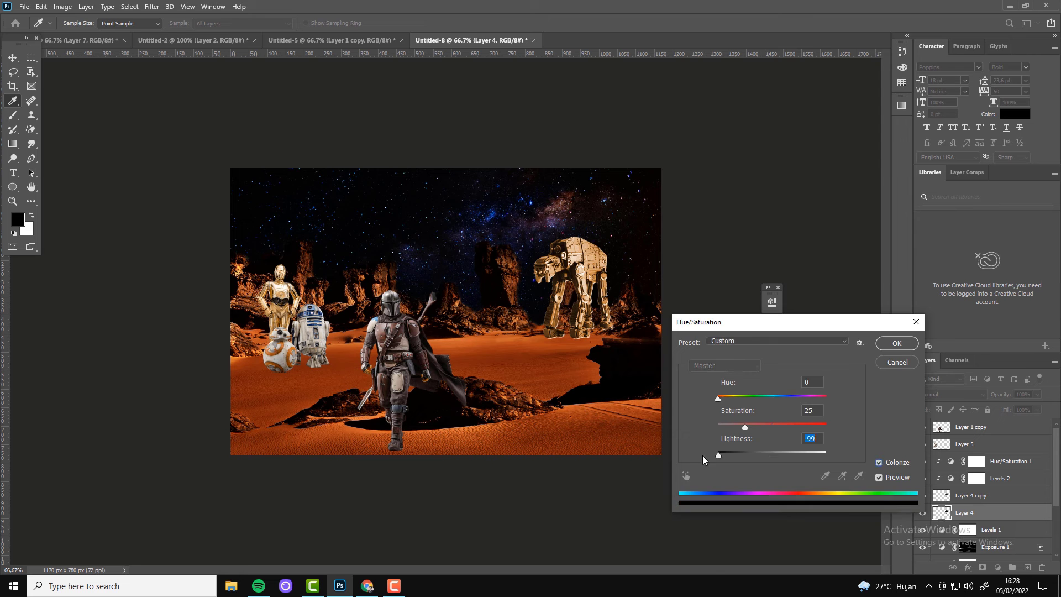
pyautogui.press('Return')
pyautogui.hotkey('ctrl', 't')
pyautogui.moveTo(573, 235); pyautogui.dragTo(573, 407)
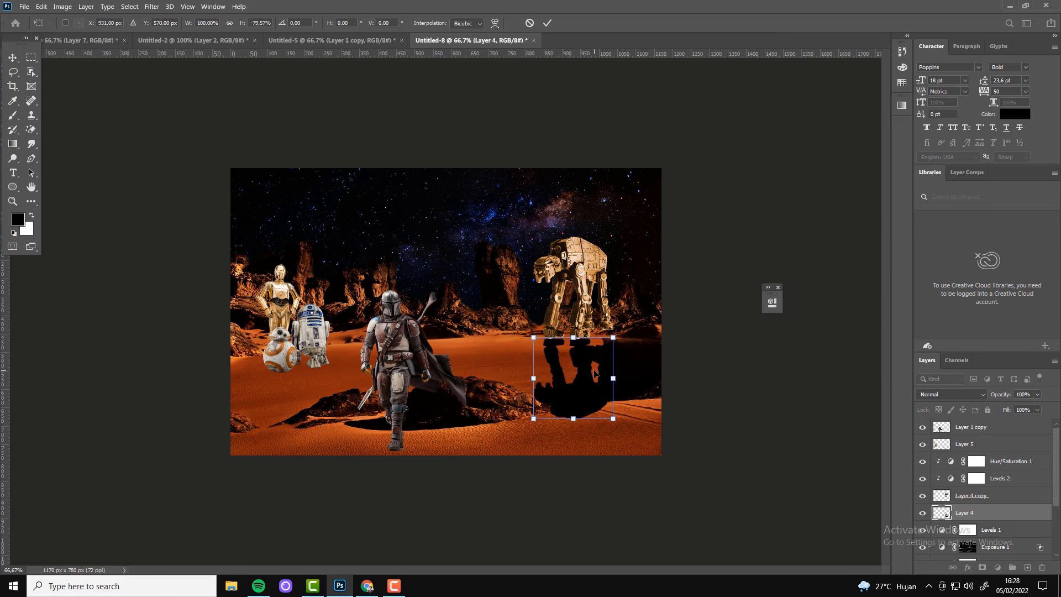
pyautogui.press('Return')
# - Set the shadow to 25% opacity, add a layer mask, and nudge the Mandalorian up-left
pyautogui.moveTo(1034, 399); pyautogui.dragTo(999, 409)
pyautogui.click(982, 568)
pyautogui.click(13, 144)
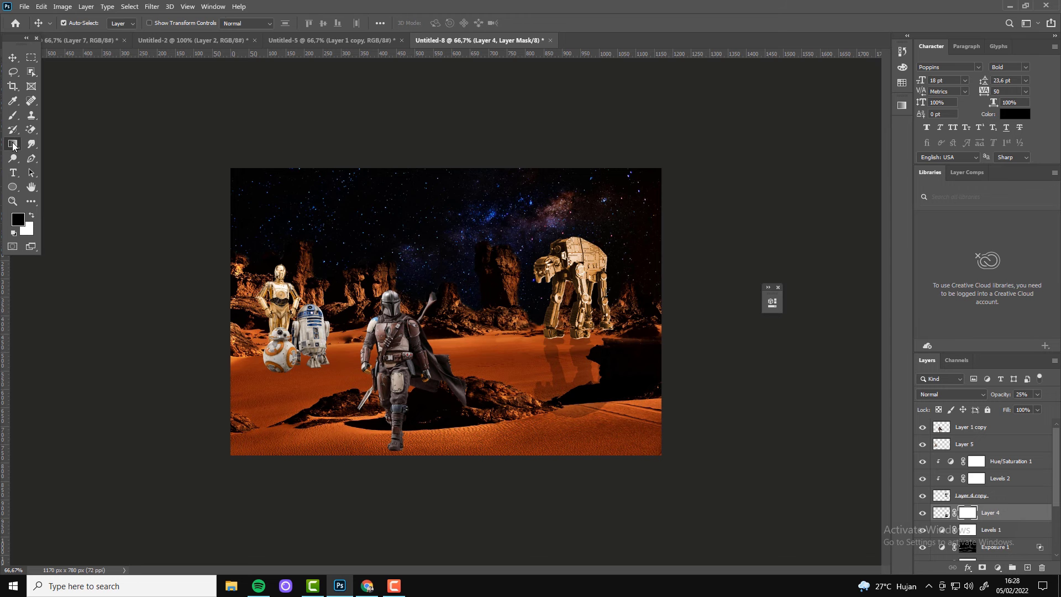
pyautogui.press('v')
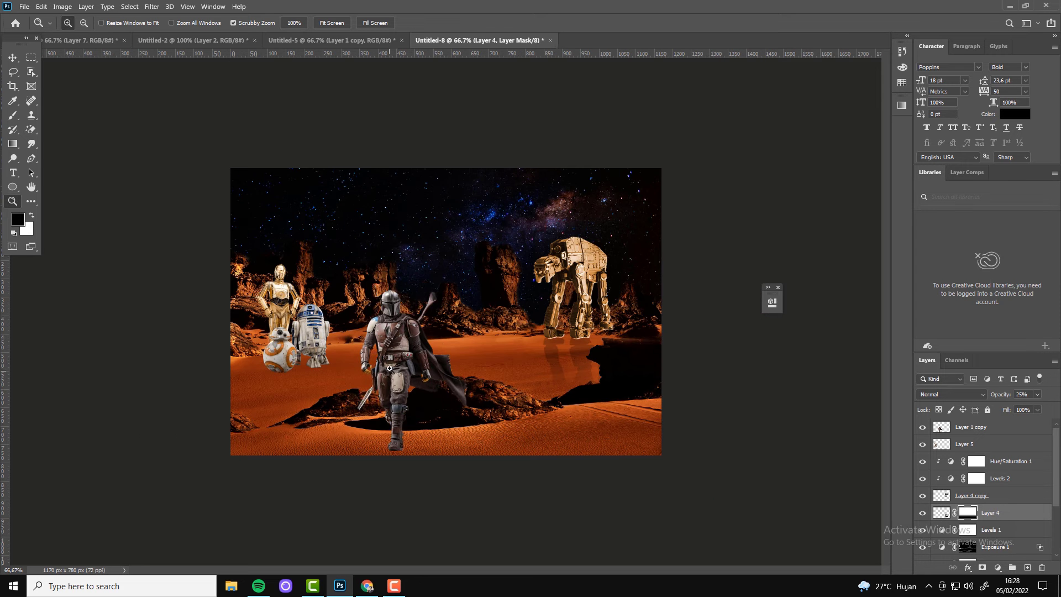
pyautogui.moveTo(400, 349); pyautogui.dragTo(394, 341)
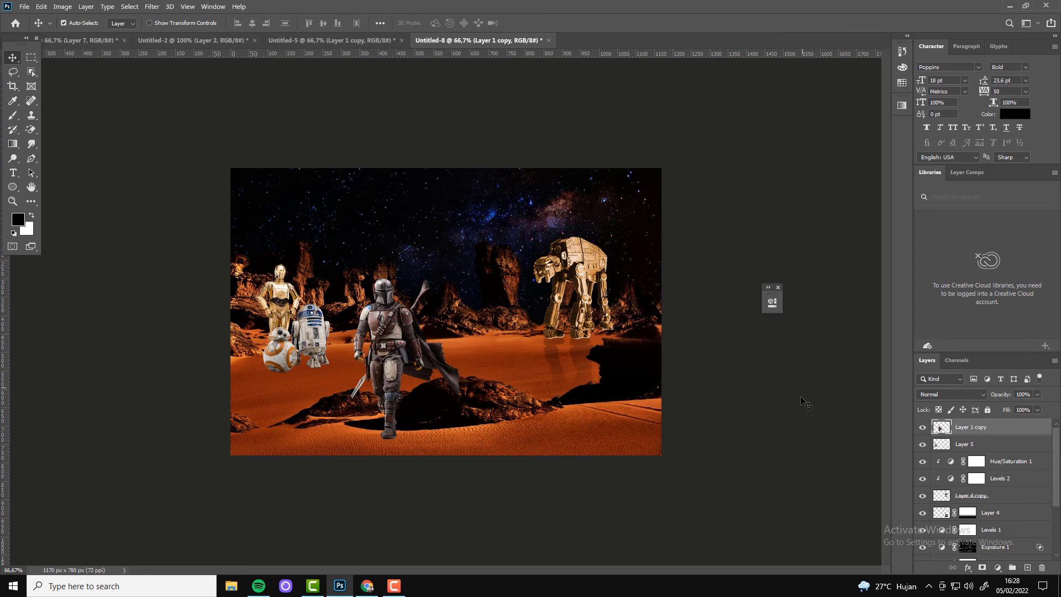
# - Add a Curves 2 layer darkening the Mandalorian, plus a Curves 3 layer to brighten midtones
pyautogui.click(997, 568)
pyautogui.click(989, 423)
pyautogui.moveTo(697, 408)
pyautogui.mouseDown()
pyautogui.moveTo(697, 425)
pyautogui.moveTo(677, 416)
pyautogui.moveTo(705, 437)
pyautogui.moveTo(673, 415)
pyautogui.mouseUp()
pyautogui.click(896, 378)
pyautogui.click(998, 567)
pyautogui.click(990, 423)
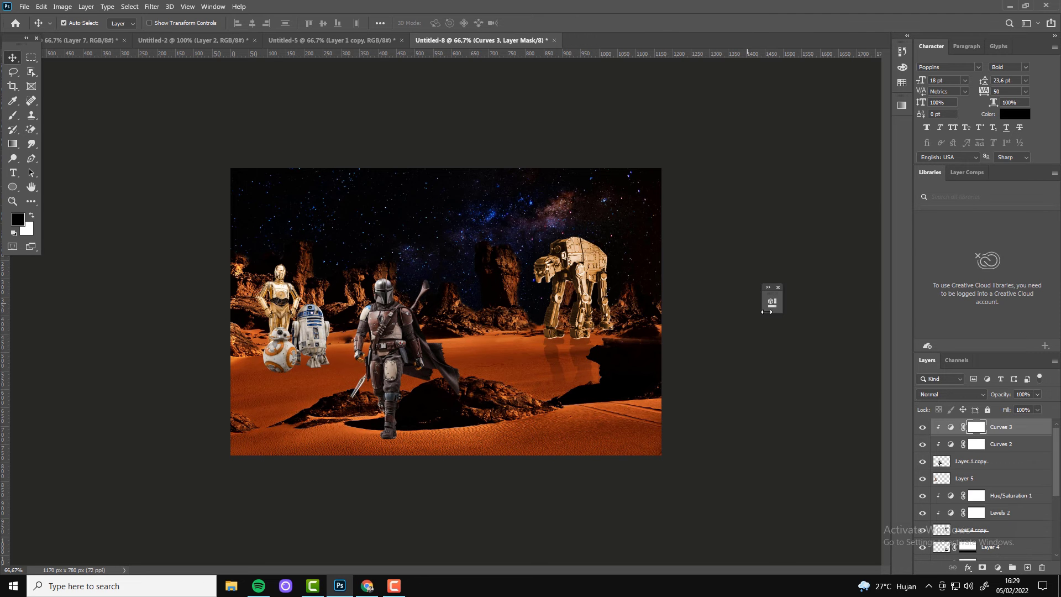
# - Add a colorized, lightened Hue/Saturation 2 tint, letting the darkest tones show through via Blend If
pyautogui.click(998, 567)
pyautogui.click(1003, 461)
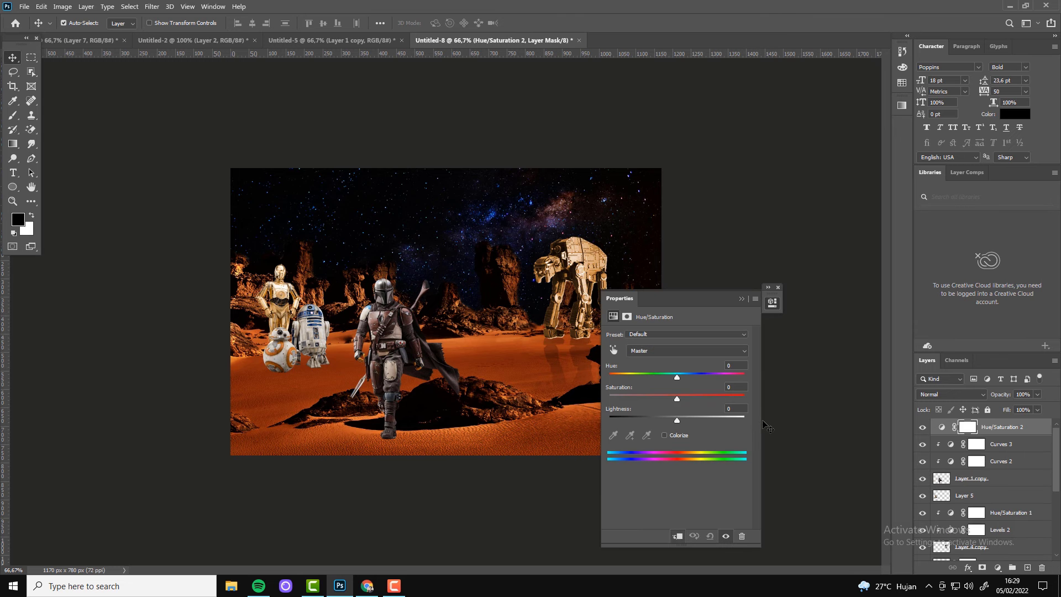
pyautogui.click(664, 435)
pyautogui.moveTo(611, 375)
pyautogui.mouseDown()
pyautogui.moveTo(638, 375)
pyautogui.moveTo(619, 376)
pyautogui.moveTo(671, 398)
pyautogui.moveTo(689, 420)
pyautogui.mouseUp()
pyautogui.click(672, 398)
pyautogui.click(741, 299)
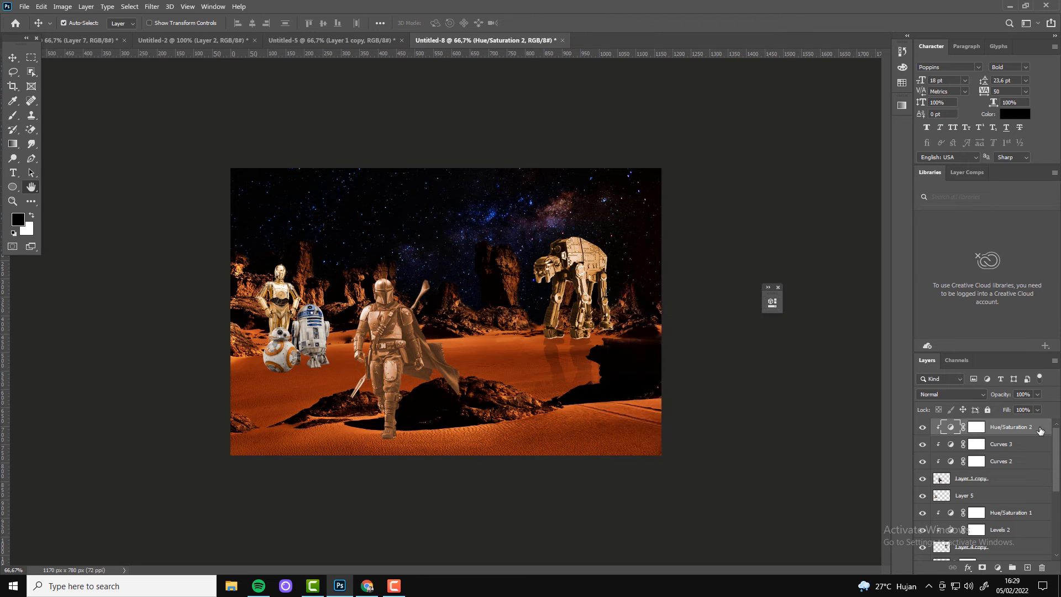
pyautogui.doubleClick(1033, 426)
pyautogui.moveTo(765, 457); pyautogui.dragTo(786, 459)
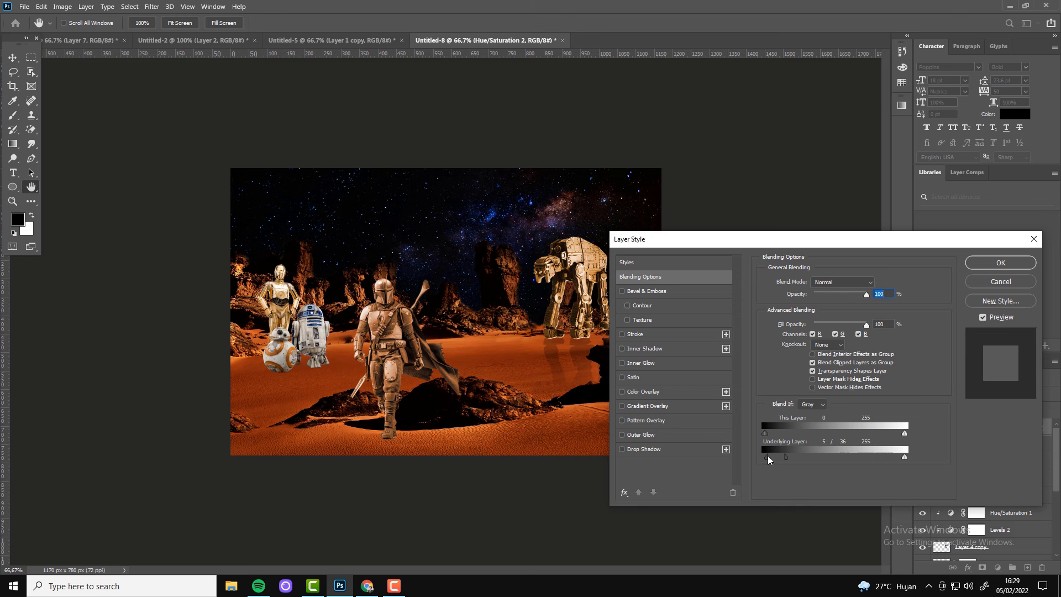
pyautogui.press('Return')
# - Invert the Hue/Saturation 2 mask and set up a white 100% brush zoomed on the Mandalorian
pyautogui.click(976, 426)
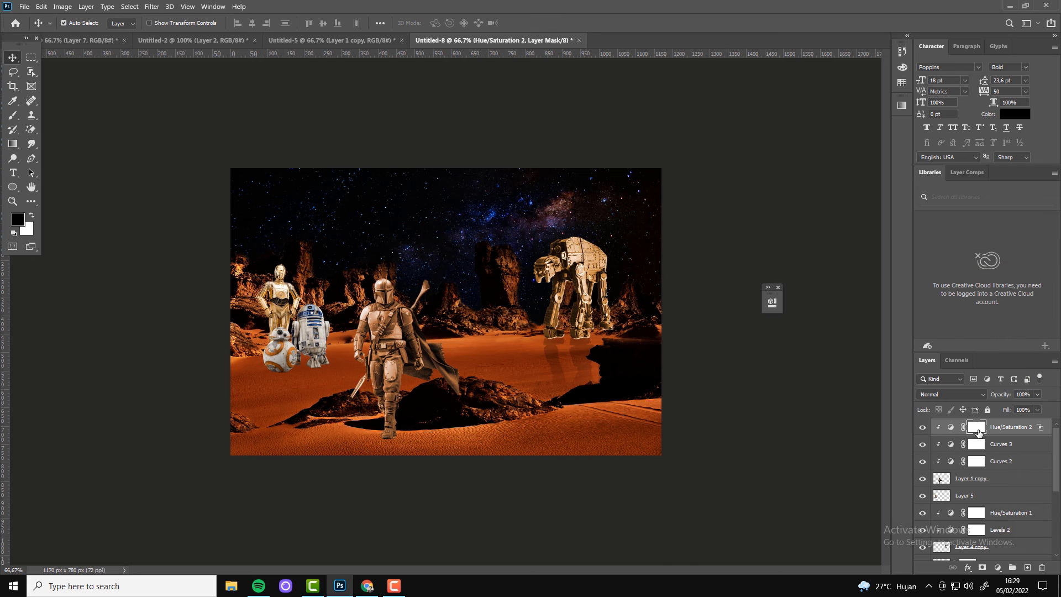
pyautogui.hotkey('ctrl', 'i')
pyautogui.press('z')
pyautogui.click(384, 355)
pyautogui.moveTo(384, 356); pyautogui.dragTo(446, 315)
pyautogui.press('b')
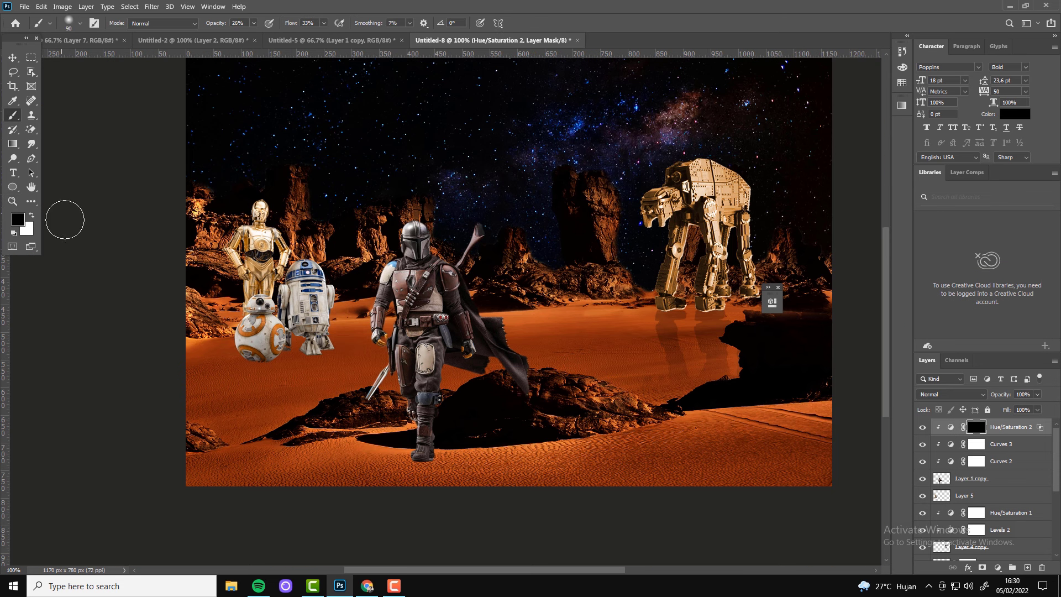
pyautogui.press('x')
pyautogui.press('0')
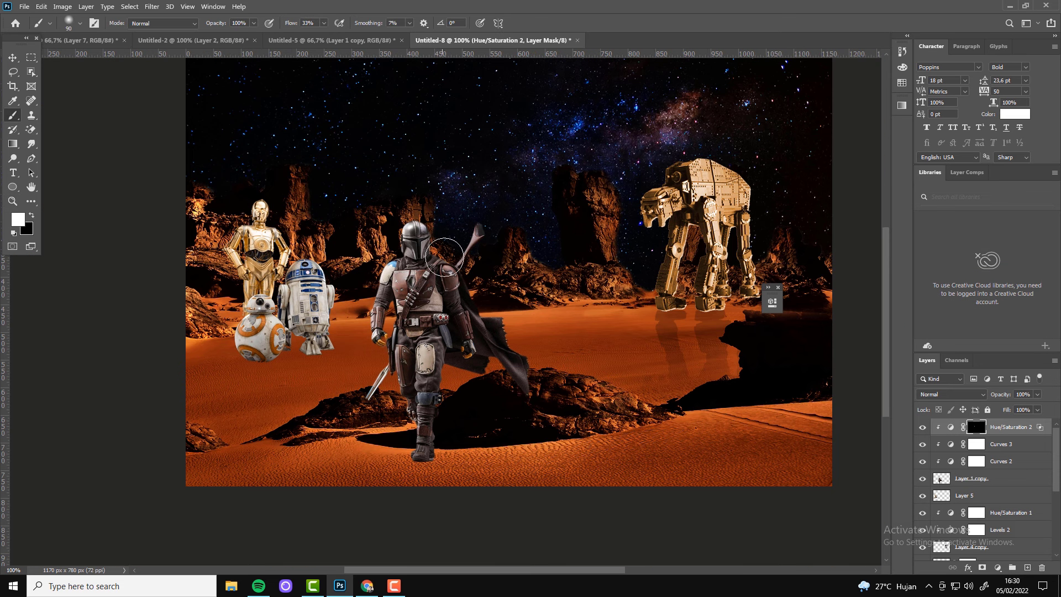
# - Paint the tint back onto his torso, leg down to the boot, and arm
pyautogui.moveTo(444, 244)
pyautogui.mouseDown()
pyautogui.moveTo(453, 305)
pyautogui.moveTo(507, 335)
pyautogui.moveTo(442, 359)
pyautogui.mouseUp()
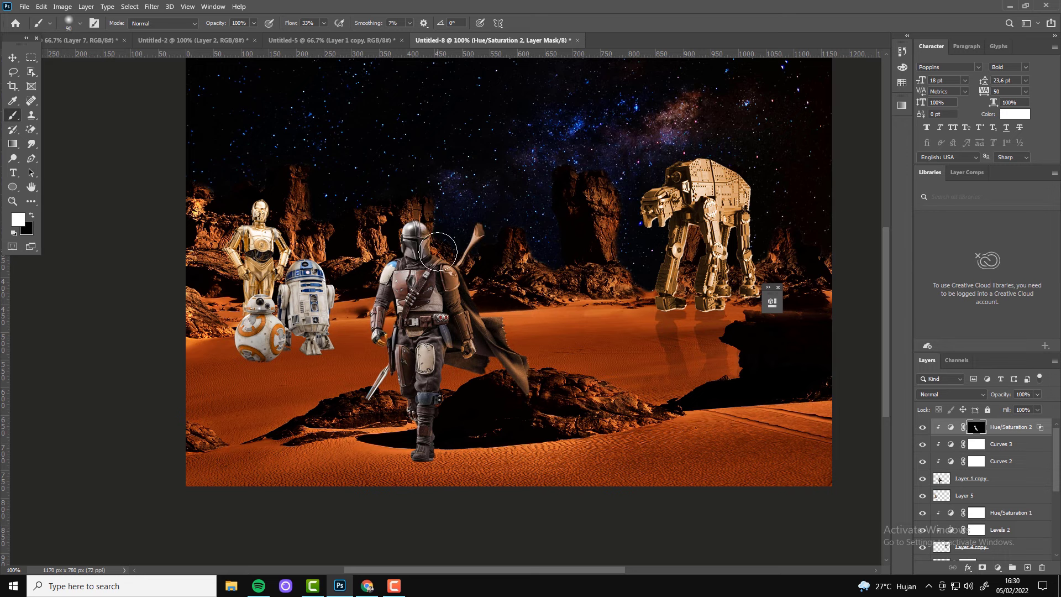
pyautogui.press('[')
pyautogui.press('[')
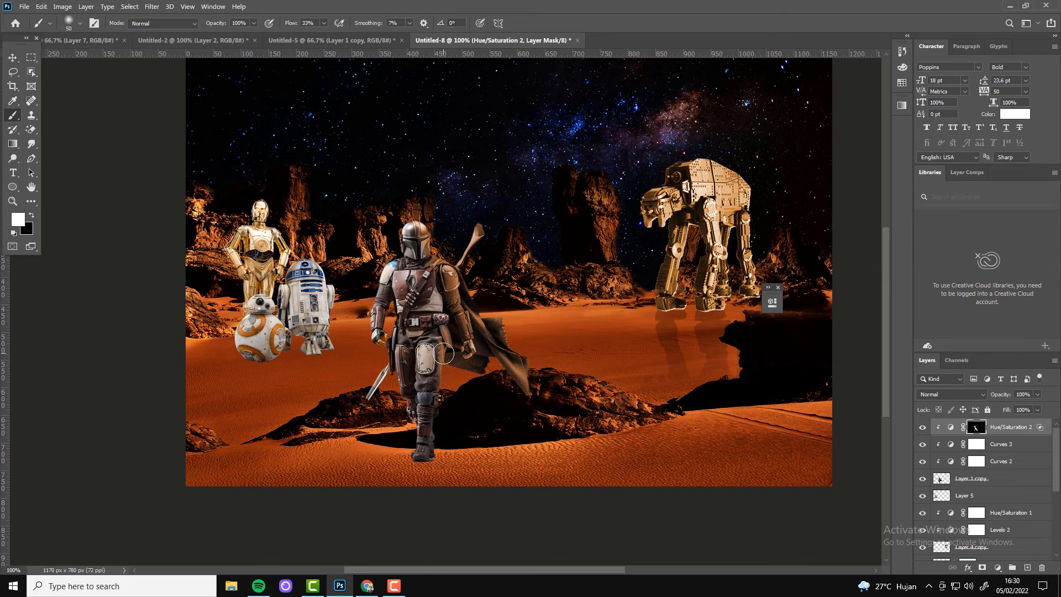
pyautogui.moveTo(451, 348); pyautogui.dragTo(422, 457)
pyautogui.moveTo(373, 367)
pyautogui.mouseDown()
pyautogui.moveTo(393, 280)
pyautogui.moveTo(402, 362)
pyautogui.mouseUp()
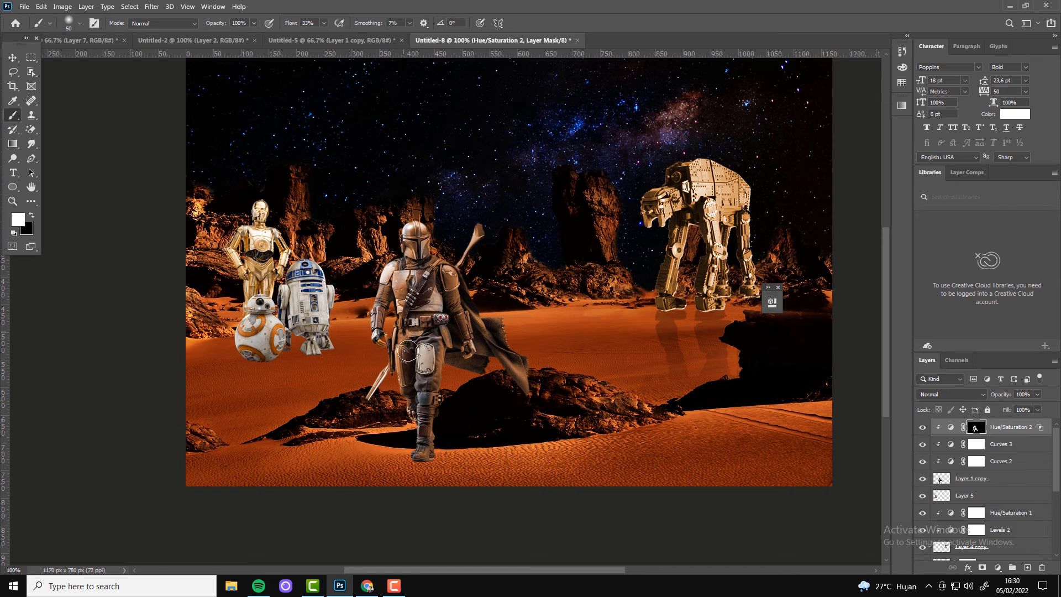
pyautogui.hotkey('ctrl', '-')
pyautogui.hotkey('ctrl', '+')
# - Duplicate Layer 1 copy and darken the lower copy into a shadow silhouette with Hue/Saturation
pyautogui.press('v')
pyautogui.click(971, 479)
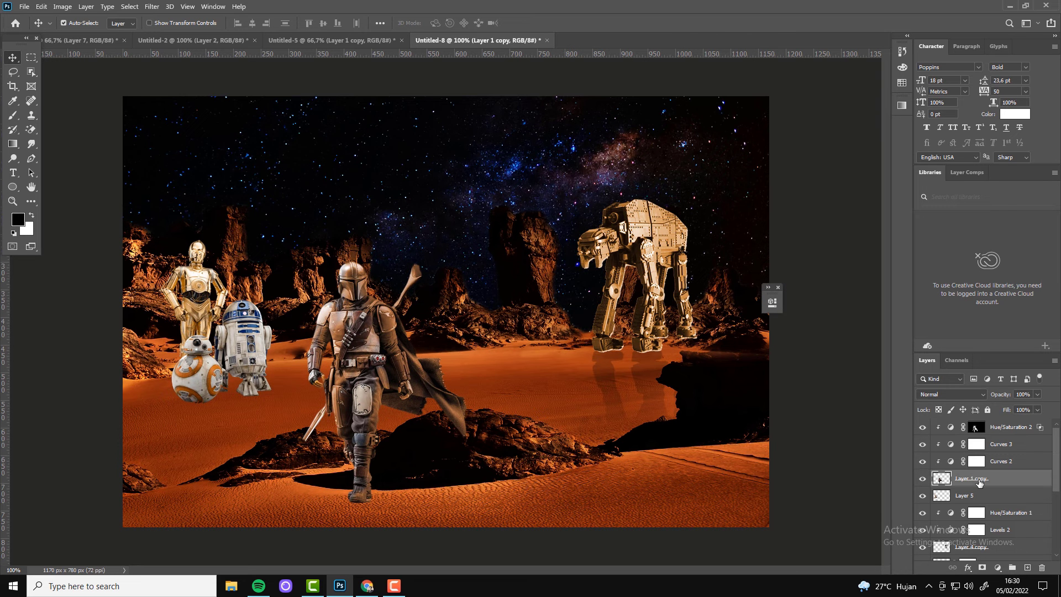
pyautogui.click(922, 478)
pyautogui.hotkey('ctrl', 'j')
pyautogui.press('x')
pyautogui.hotkey('alt', '[')
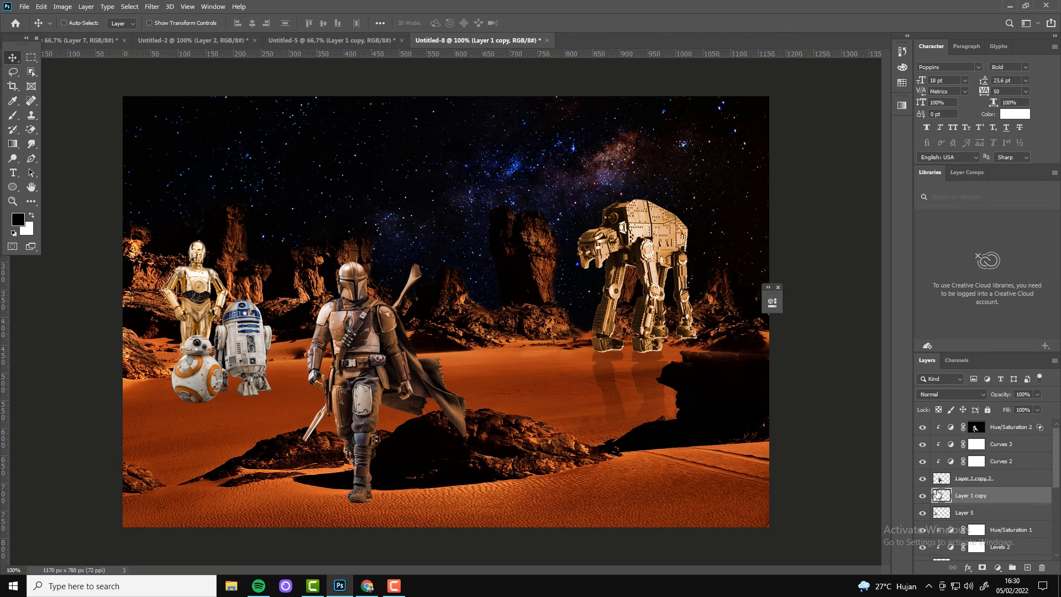
pyautogui.hotkey('ctrl', 'u')
pyautogui.press('Return')
# - Move the dark copy below his feet and set its opacity to 36%
pyautogui.hotkey('ctrl', 't')
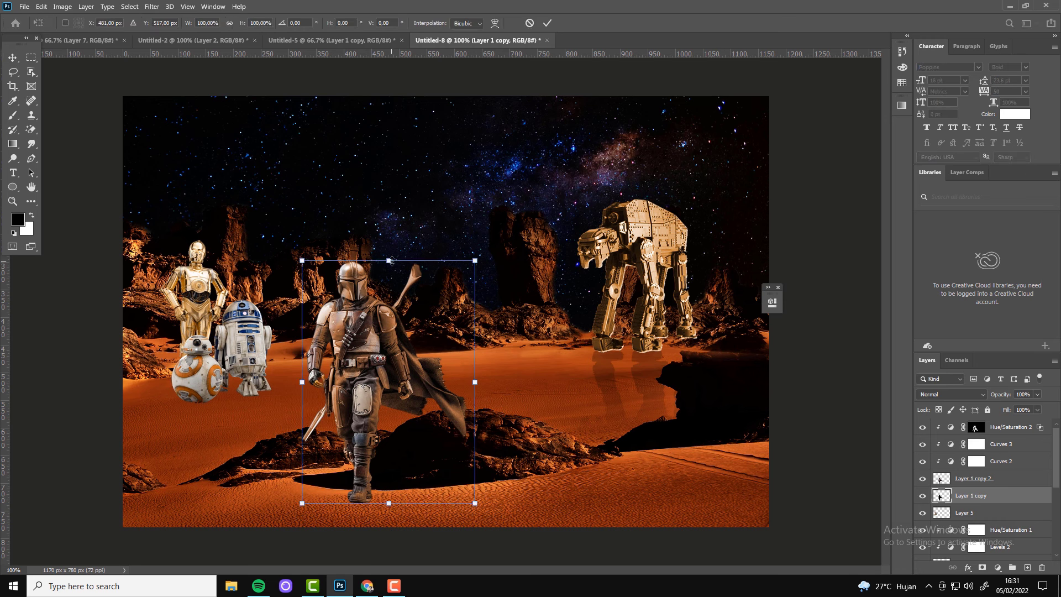
pyautogui.moveTo(431, 265); pyautogui.dragTo(433, 511)
pyautogui.press('Return')
pyautogui.press('3')
pyautogui.press('6')
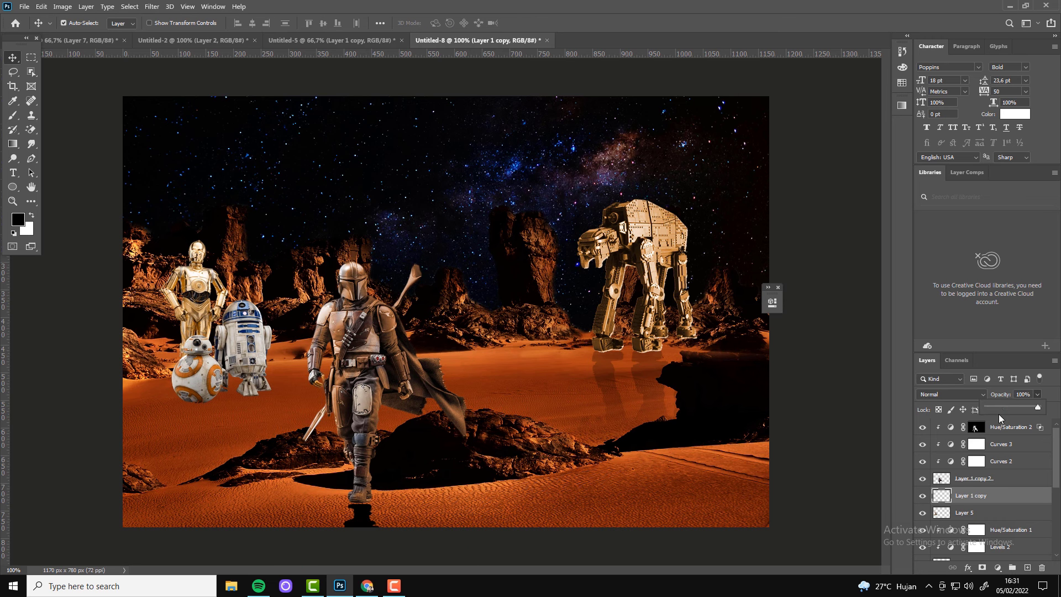
pyautogui.press('z')
pyautogui.hotkey('ctrl', '-')
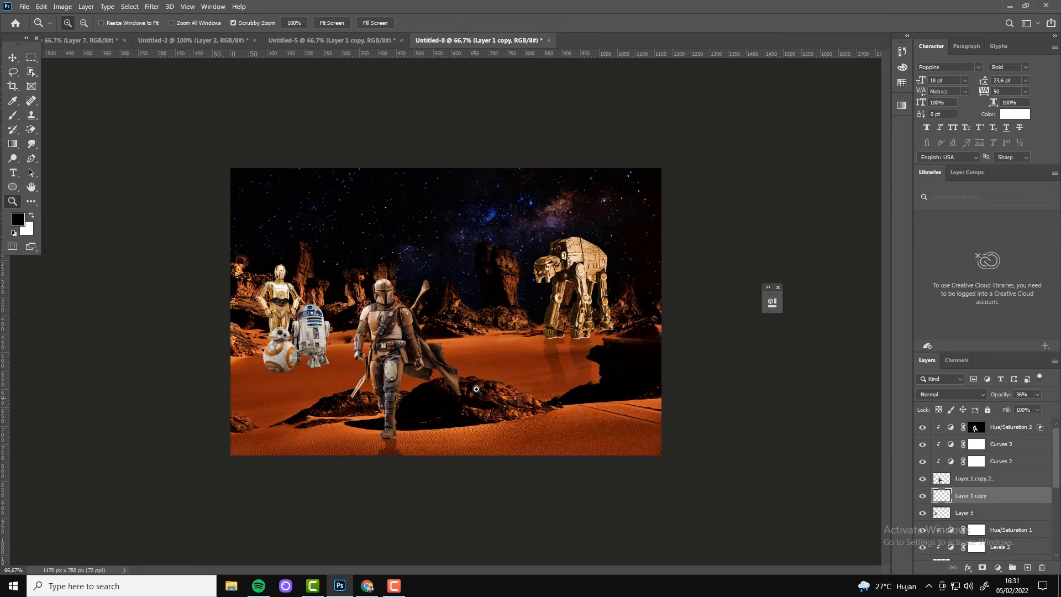
pyautogui.click(481, 357)
# - Add a Curves 4 brightening (input 119, output 167) above Hue/Saturation 2, limited to lighter tones via Blend If
pyautogui.press('v')
pyautogui.press('x')
pyautogui.click(1011, 429)
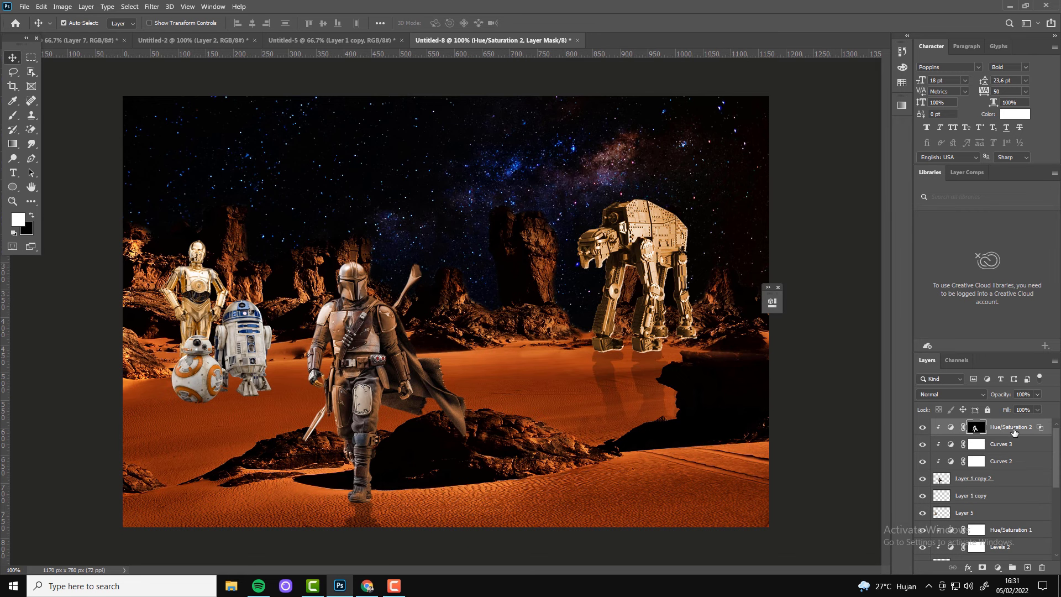
pyautogui.click(998, 567)
pyautogui.click(986, 427)
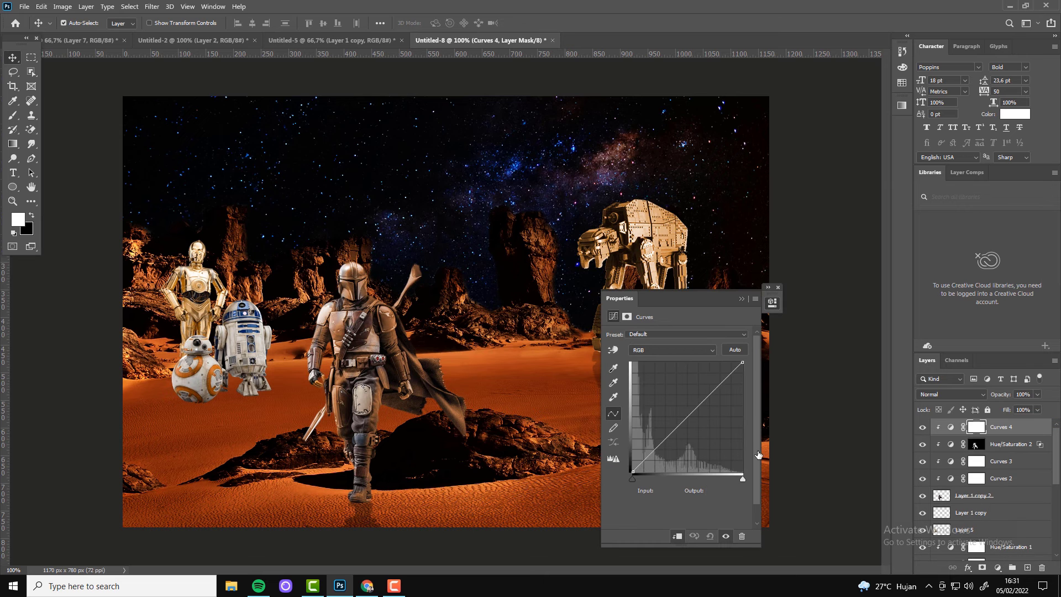
pyautogui.moveTo(680, 425); pyautogui.dragTo(679, 409)
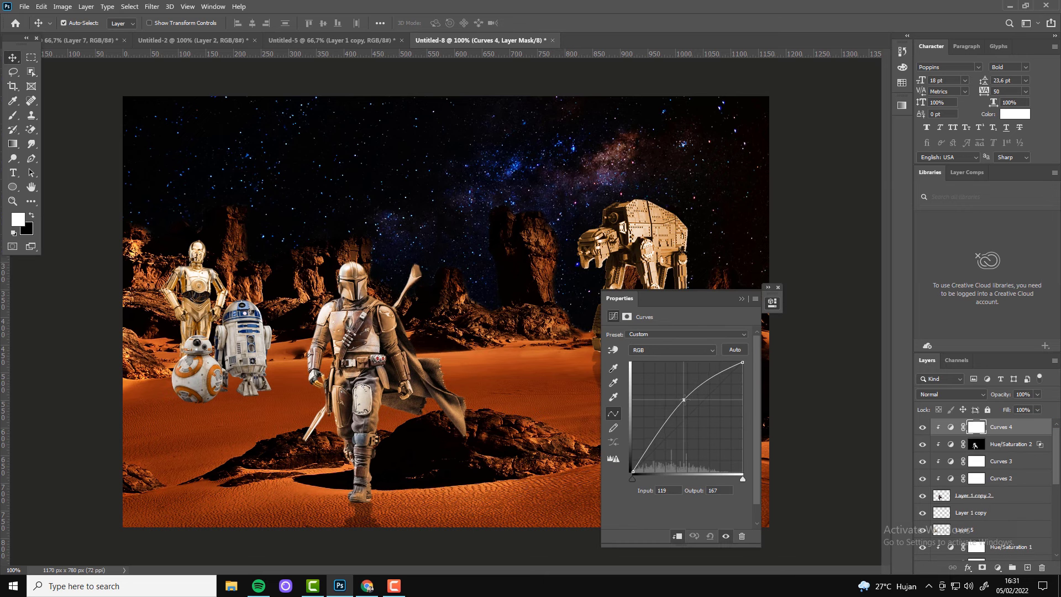
pyautogui.click(772, 303)
pyautogui.doubleClick(1022, 427)
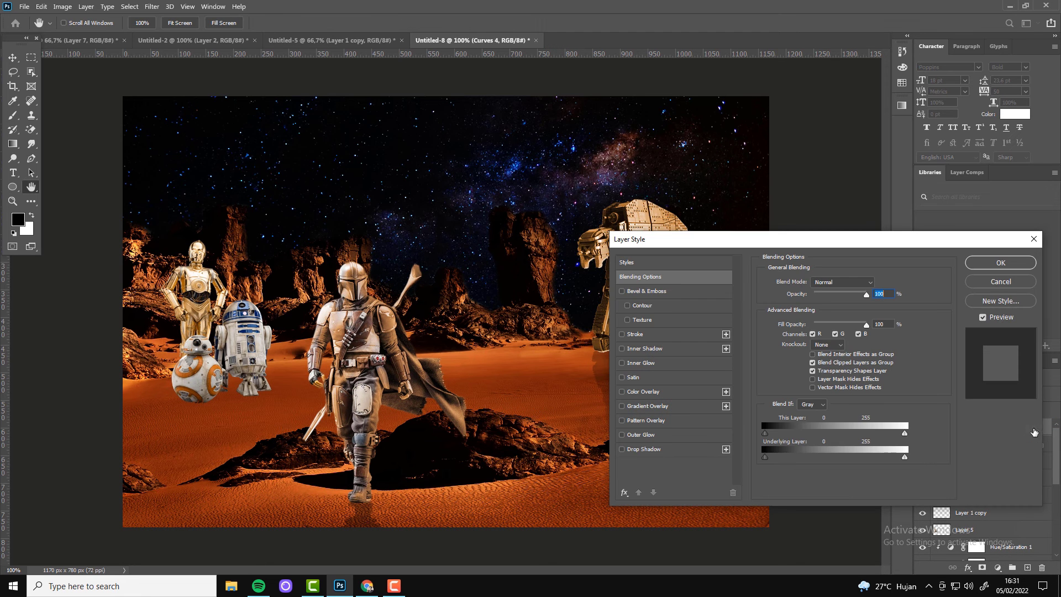
pyautogui.moveTo(781, 454); pyautogui.dragTo(791, 454)
pyautogui.click(994, 263)
# - Invert the Curves 4 mask and paint brightening onto his cape, arm, hip and leg
pyautogui.press('x')
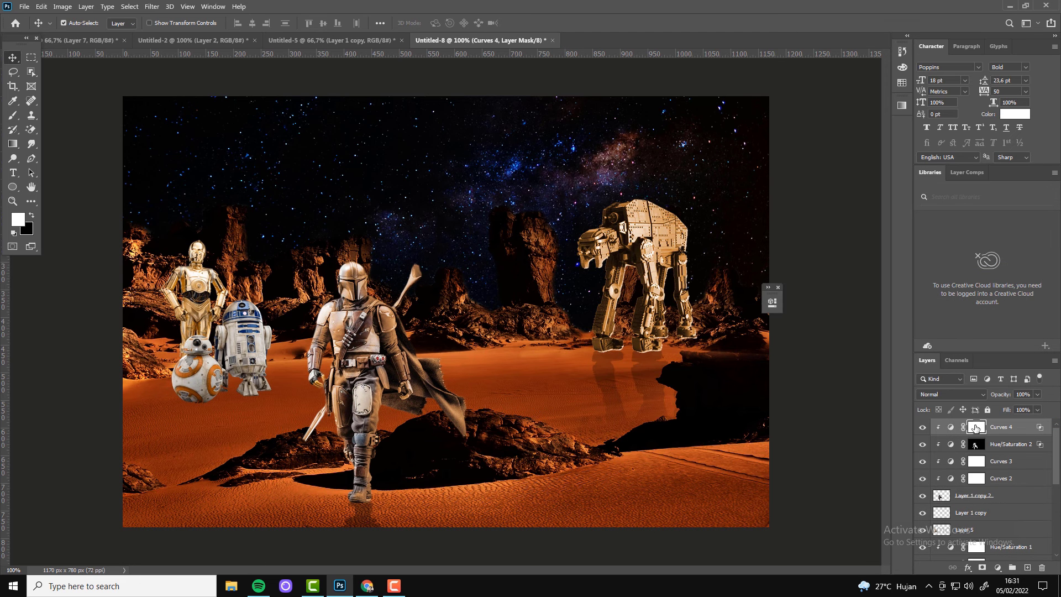
pyautogui.hotkey('ctrl', 'i')
pyautogui.press('b')
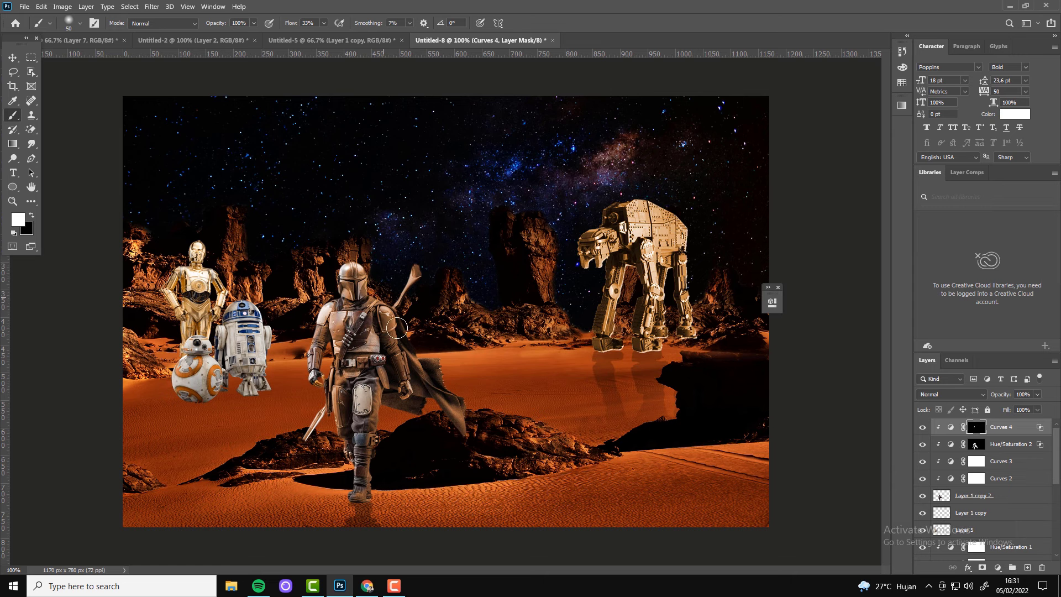
pyautogui.moveTo(397, 328)
pyautogui.mouseDown()
pyautogui.moveTo(425, 381)
pyautogui.moveTo(467, 386)
pyautogui.moveTo(411, 395)
pyautogui.moveTo(398, 319)
pyautogui.mouseUp()
pyautogui.moveTo(366, 494)
pyautogui.mouseDown()
pyautogui.moveTo(318, 343)
pyautogui.moveTo(307, 449)
pyautogui.moveTo(337, 398)
pyautogui.moveTo(378, 412)
pyautogui.mouseUp()
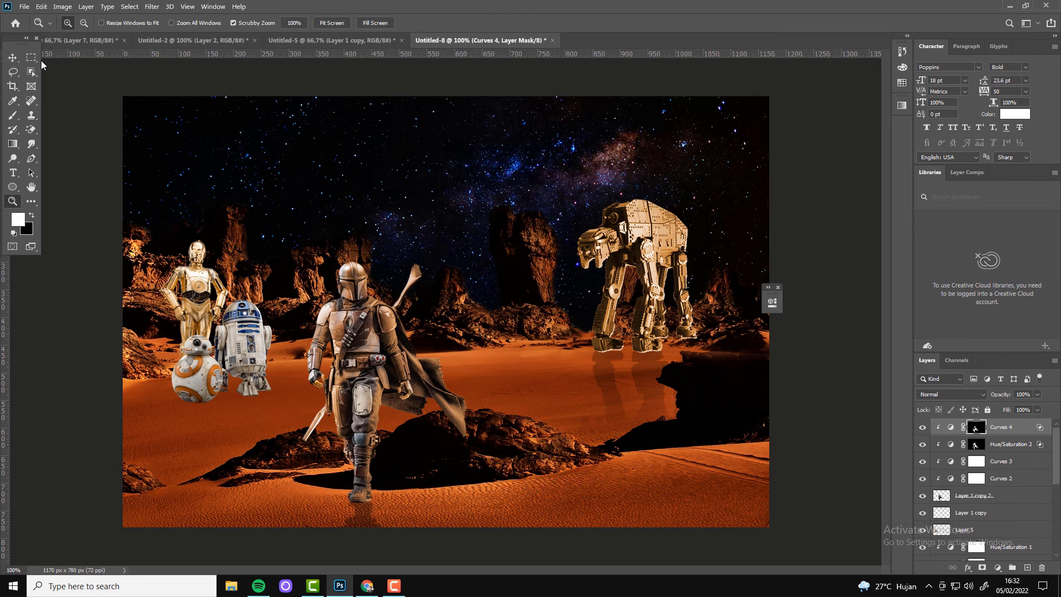
# - Group the droid layers into a group named Robot
pyautogui.moveTo(1057, 487); pyautogui.dragTo(1056, 503)
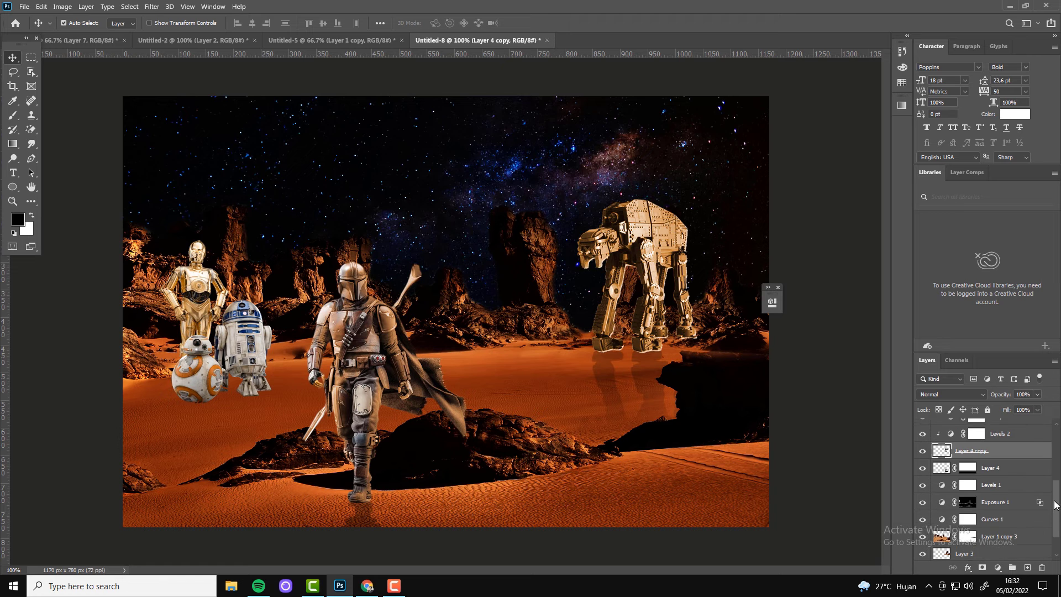
pyautogui.click(998, 468)
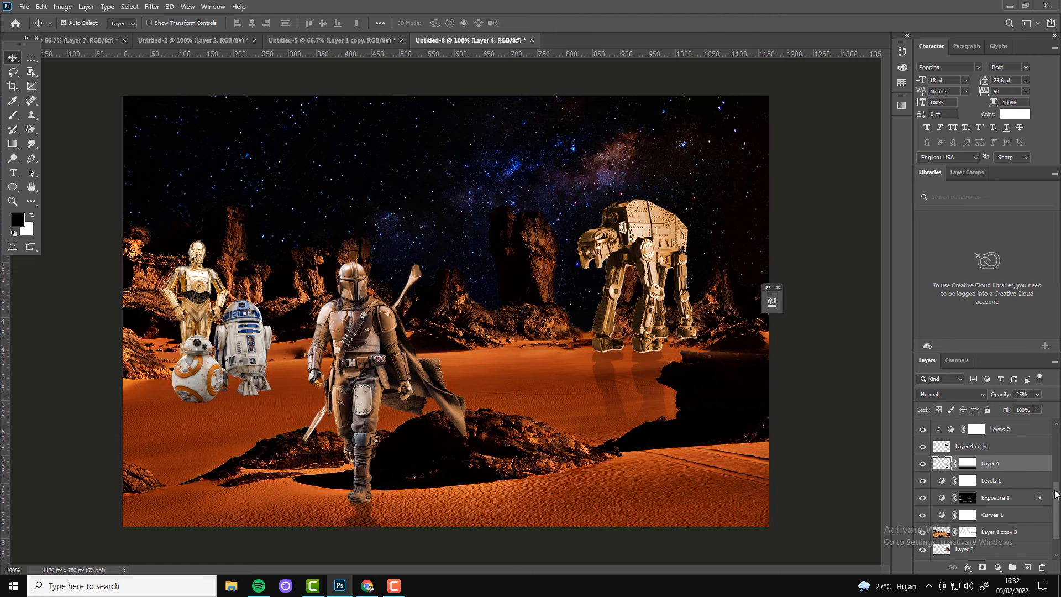
pyautogui.scroll(2, 939, 431)
pyautogui.hotkey('ctrl', 'g')
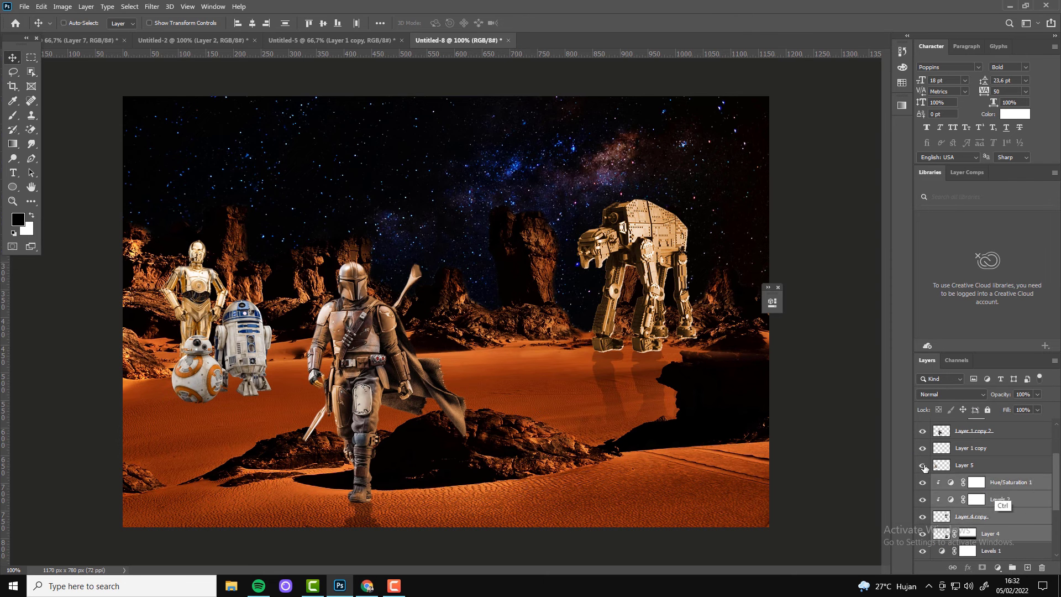
pyautogui.doubleClick(964, 480)
pyautogui.write('Robot')
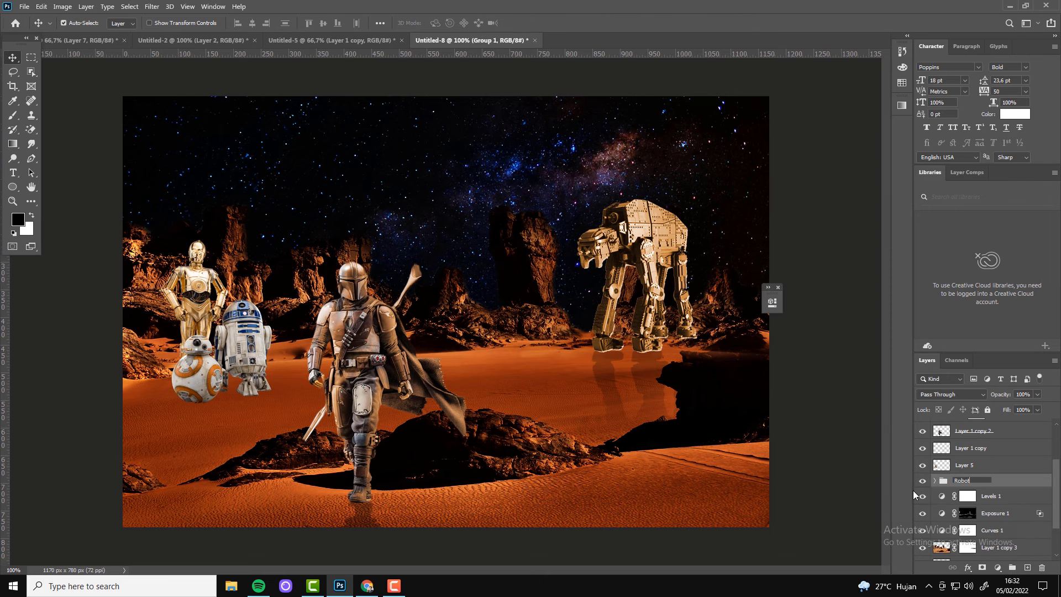
pyautogui.press('Return')
# - Group Curves 4 through Layer 1 copy into a group named Bobafeet
pyautogui.scroll(2, 923, 503)
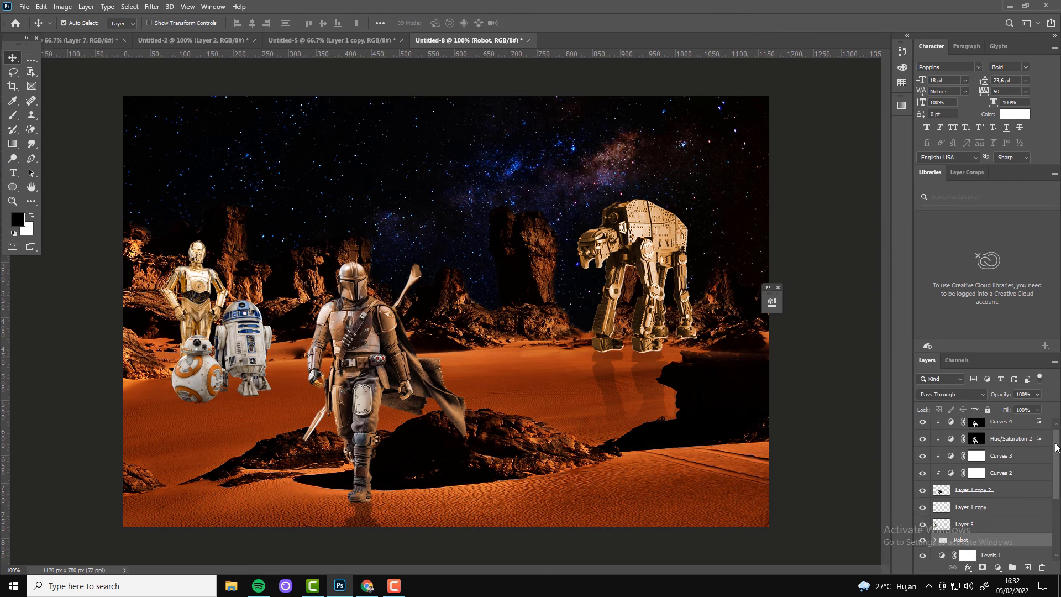
pyautogui.doubleClick(922, 506)
pyautogui.click(972, 507)
pyautogui.scroll(1, 1055, 432)
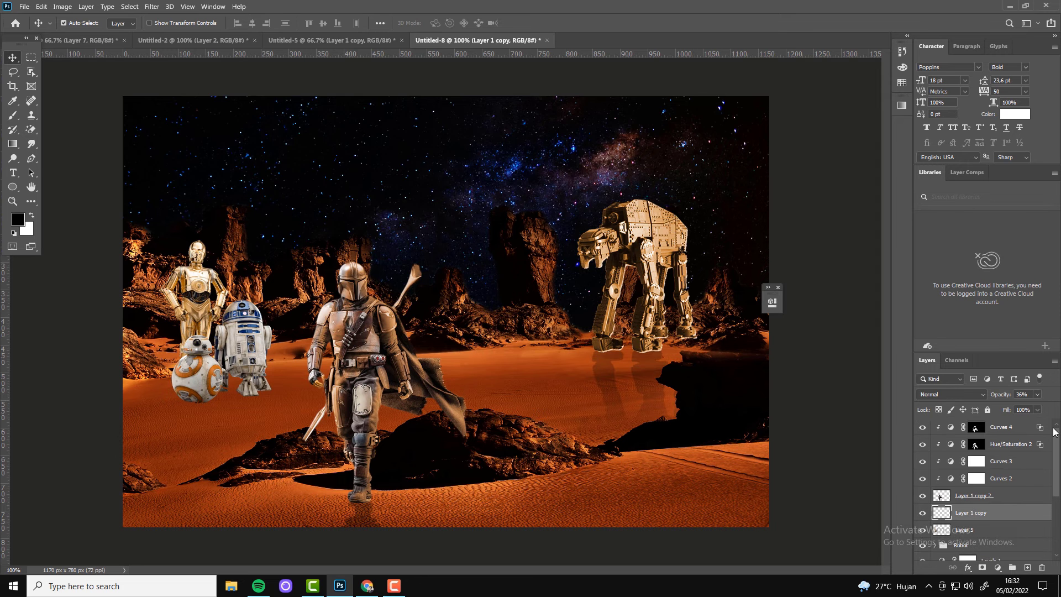
pyautogui.keyDown('shift'); pyautogui.click(1011, 427); pyautogui.keyUp('shift')
pyautogui.hotkey('ctrl', 'g')
pyautogui.doubleClick(962, 425)
pyautogui.write('Bobafeet')
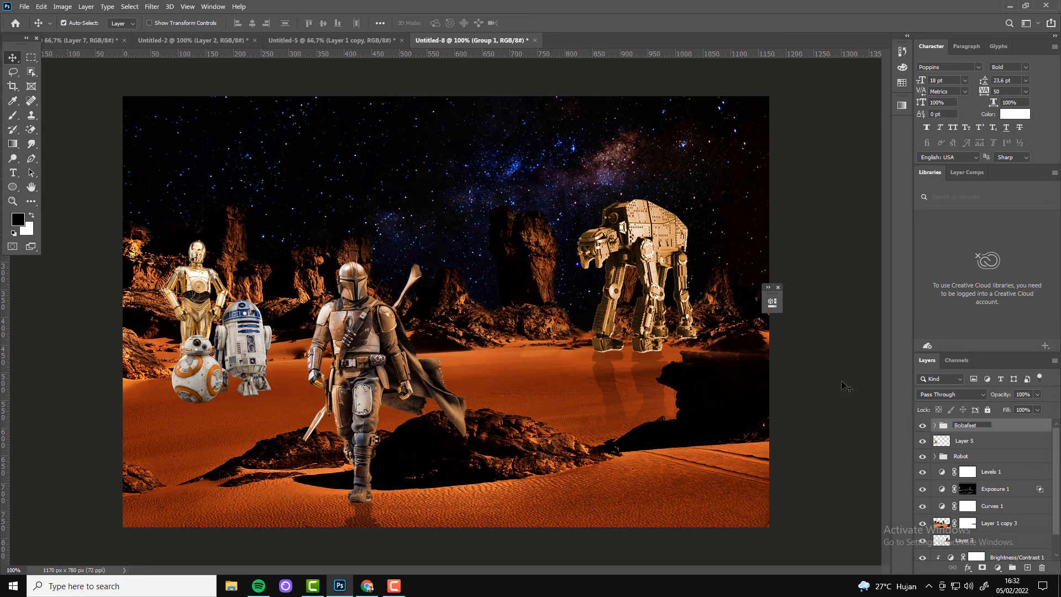
pyautogui.click(973, 440)
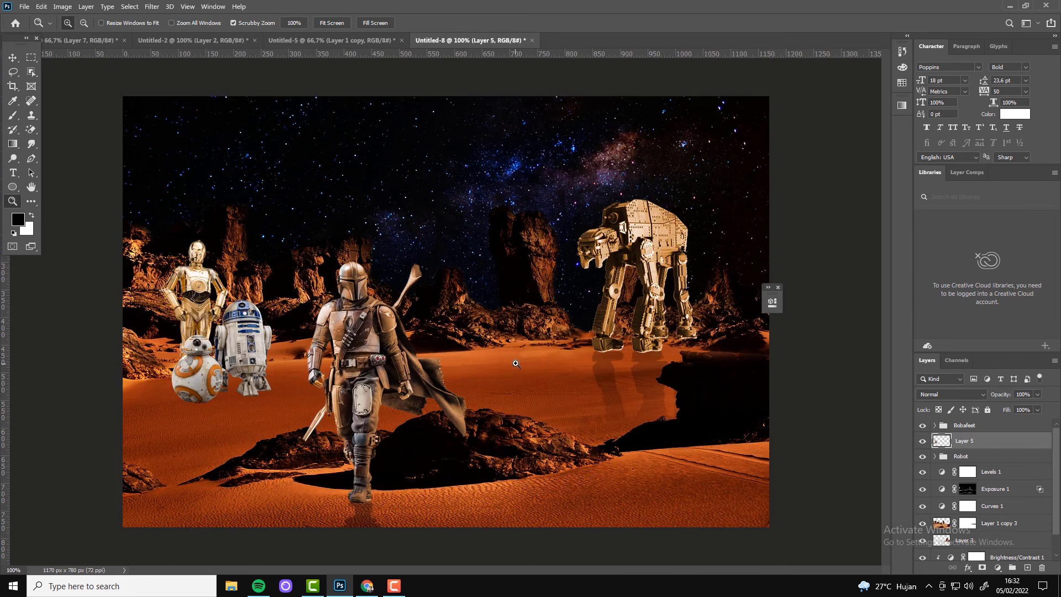
# - Zoom to 200% on the AT-AT, create Layer 6 below Layer 5, and fill a thin white strip
pyautogui.scroll(2, 131, 104)
pyautogui.scroll(-2, 69, 76)
pyautogui.press('z')
pyautogui.click(475, 246)
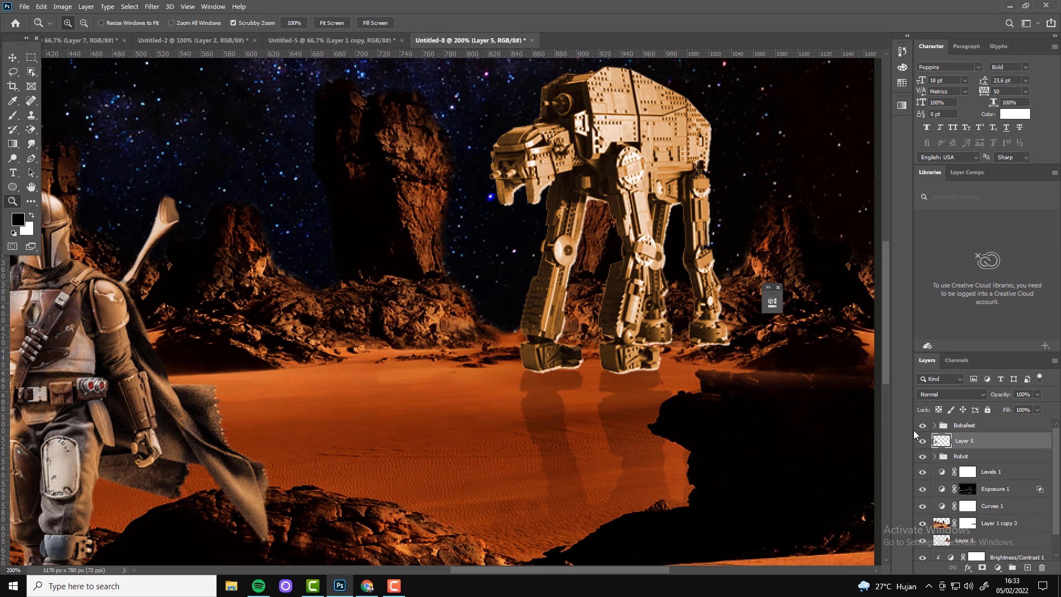
pyautogui.hotkey('ctrl', 'shift', 'alt', 'n')
pyautogui.hotkey('ctrl', '[')
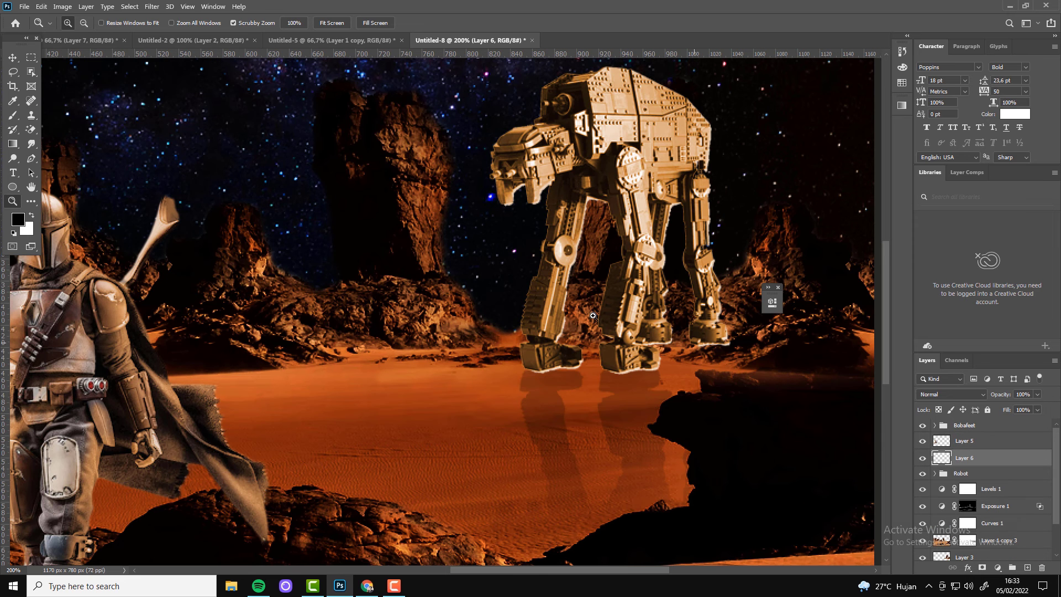
pyautogui.press('m')
pyautogui.press('x')
pyautogui.moveTo(330, 368); pyautogui.dragTo(737, 371)
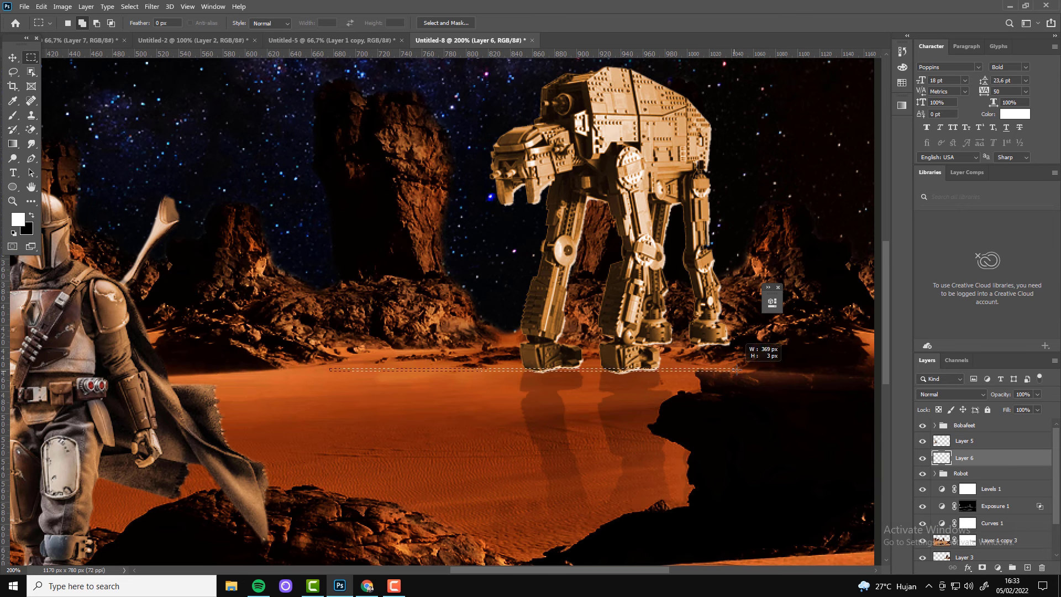
pyautogui.hotkey('alt', 'BackSpace')
# - Rotate, move and shorten the white line into a diagonal beam from the walker's head
pyautogui.hotkey('ctrl', 't')
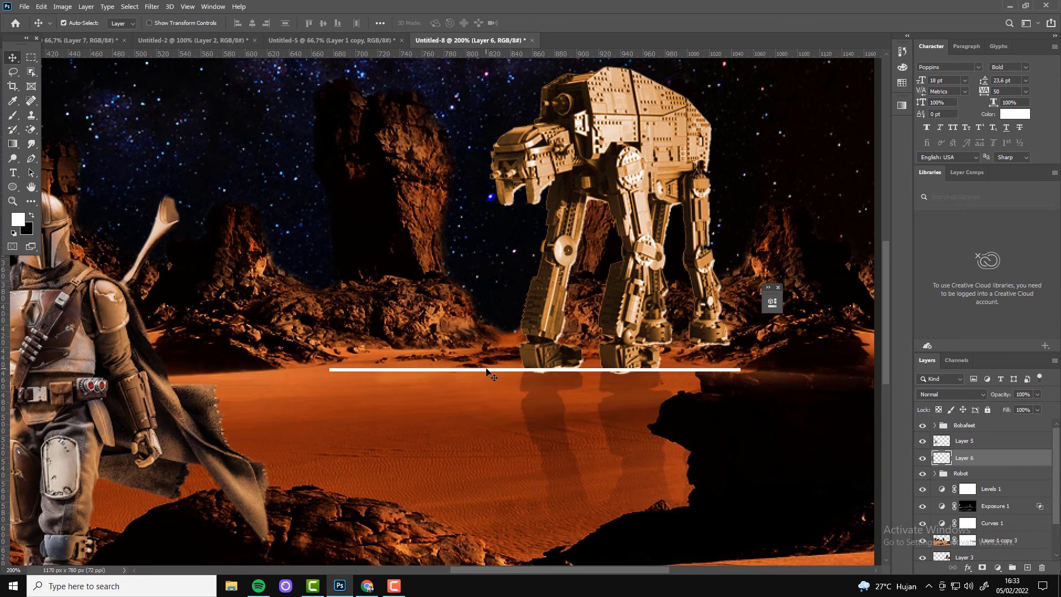
pyautogui.moveTo(486, 368); pyautogui.dragTo(427, 374)
pyautogui.moveTo(670, 396); pyautogui.dragTo(618, 242)
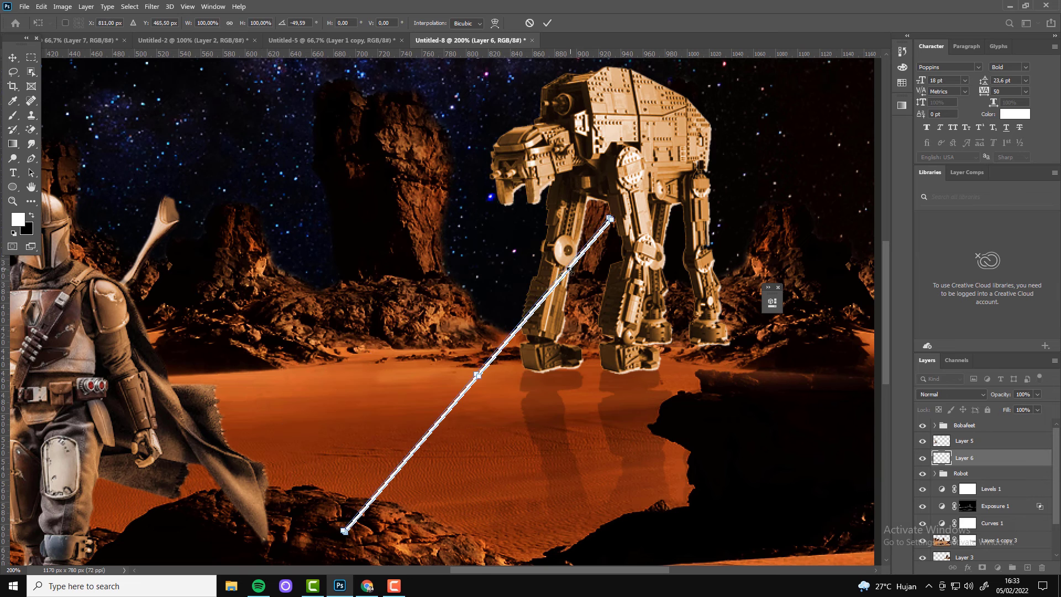
pyautogui.press('Return')
pyautogui.hotkey('ctrl', 't')
pyautogui.moveTo(557, 288); pyautogui.dragTo(479, 191)
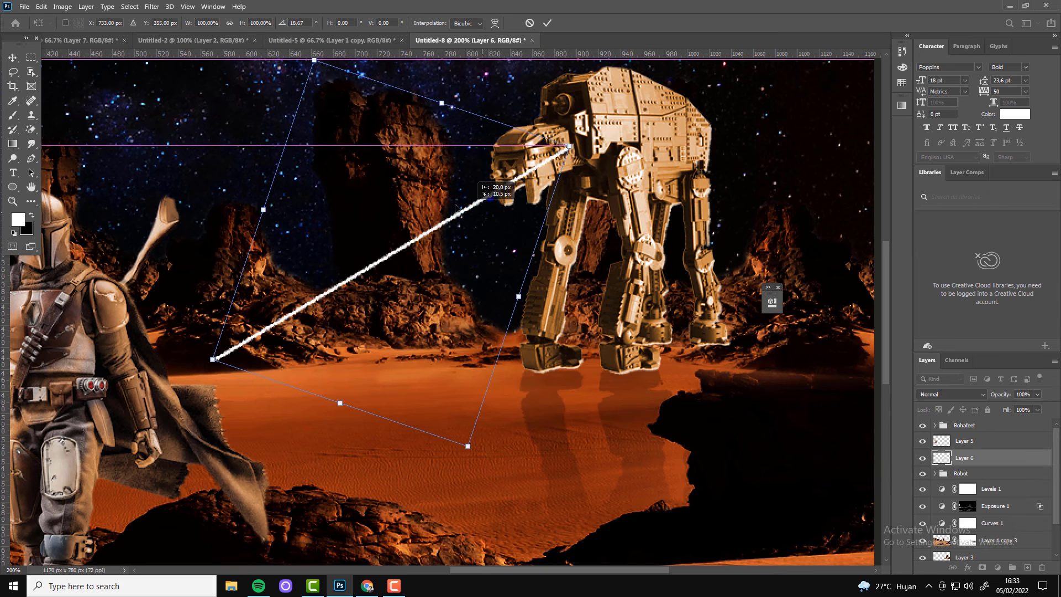
pyautogui.moveTo(543, 146); pyautogui.dragTo(499, 171)
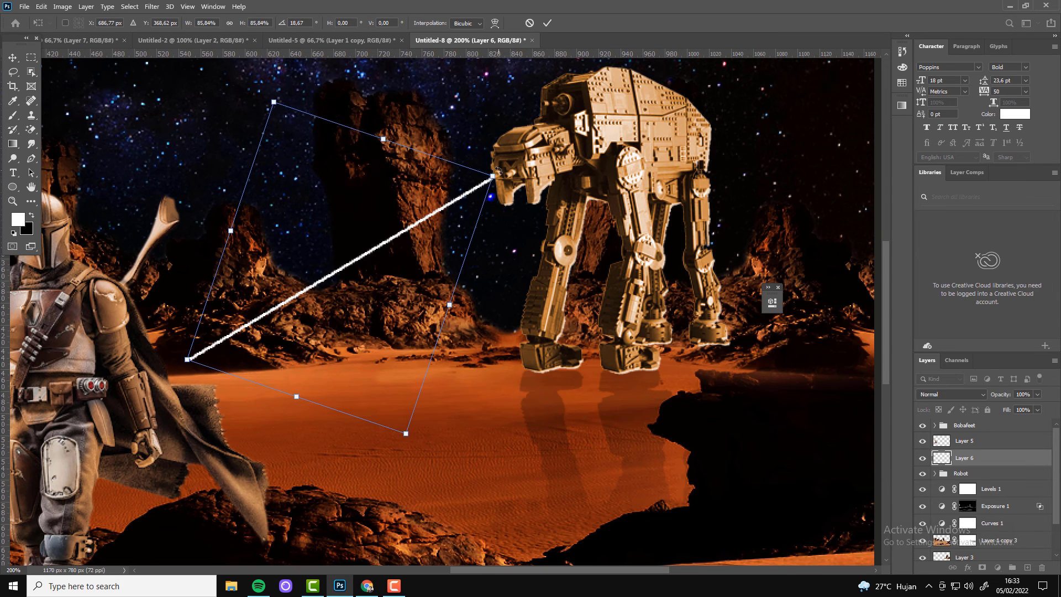
pyautogui.press('Return')
pyautogui.scroll(2, 497, 175)
pyautogui.moveTo(496, 175)
pyautogui.mouseDown()
pyautogui.moveTo(479, 182)
pyautogui.moveTo(424, 342)
pyautogui.mouseUp()
# - Zoom out to review the whole beam, then open the Filter menu
pyautogui.press('z')
pyautogui.click(509, 319)
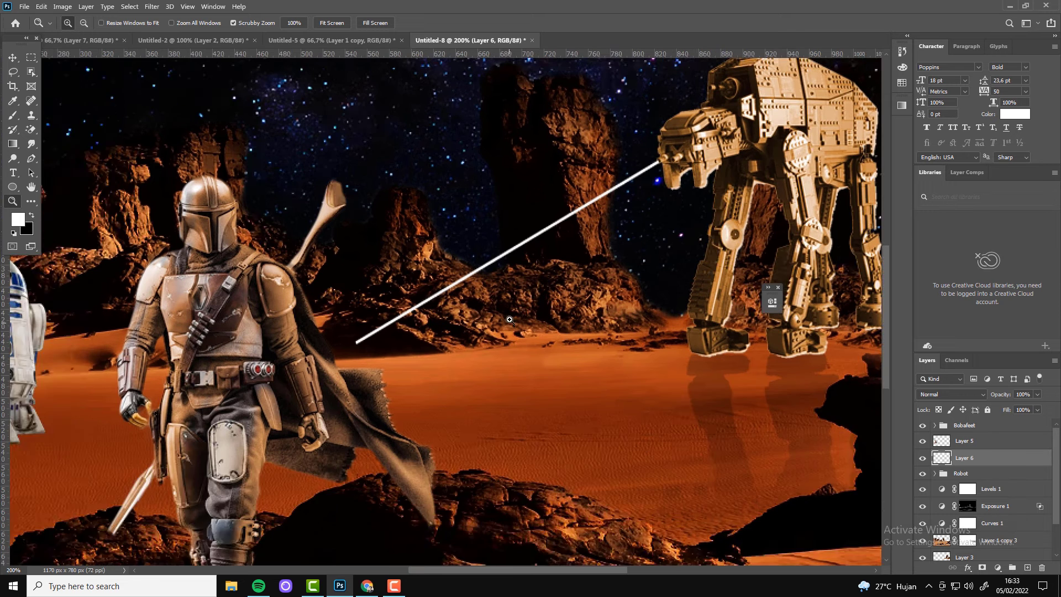
pyautogui.press('v')
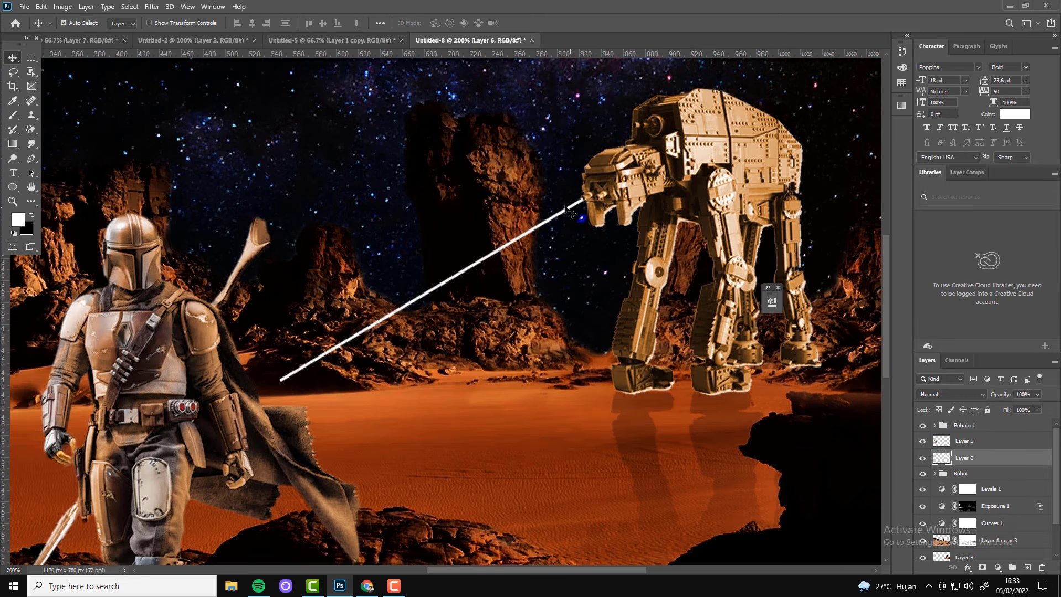
pyautogui.click(152, 6)
# - Blur the beam with a 3.4-pixel Gaussian Blur and swap its Colour Overlay for an Outer Glow
pyautogui.click(113, 176)
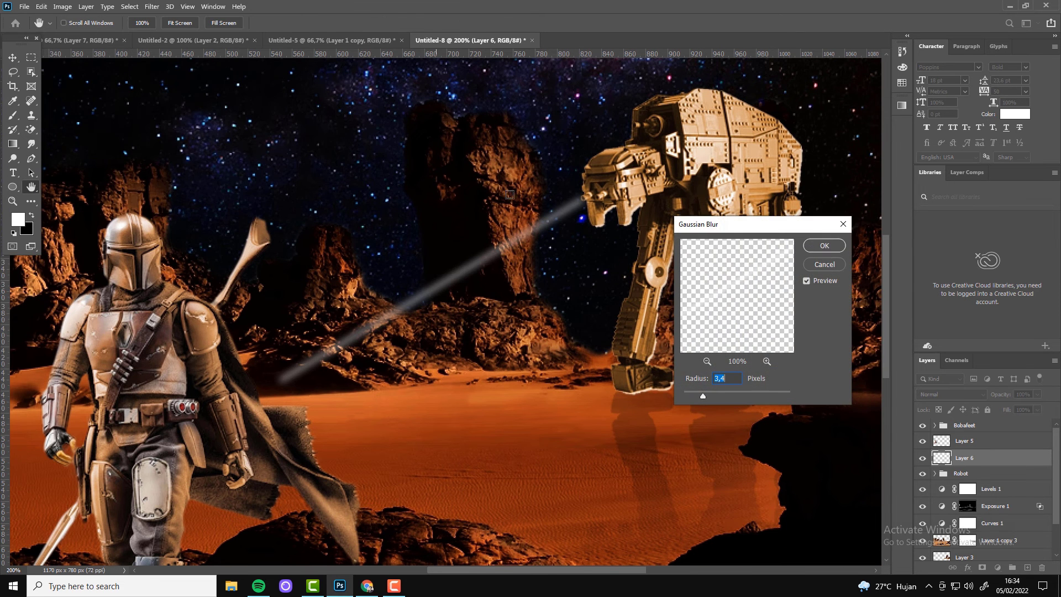
pyautogui.click(824, 246)
pyautogui.click(967, 568)
pyautogui.click(989, 462)
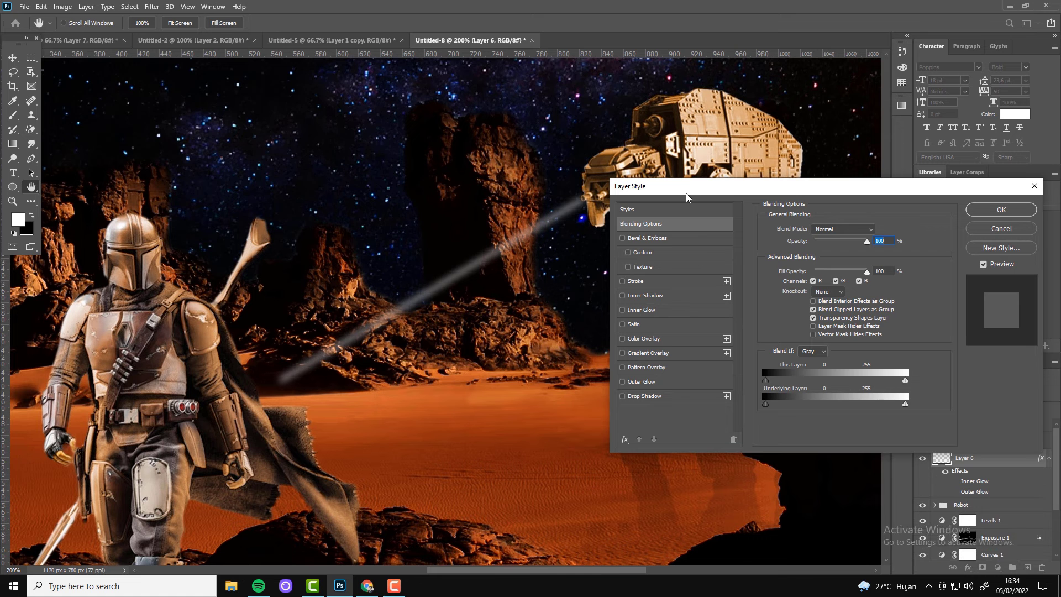
pyautogui.click(622, 338)
pyautogui.click(622, 381)
pyautogui.click(641, 381)
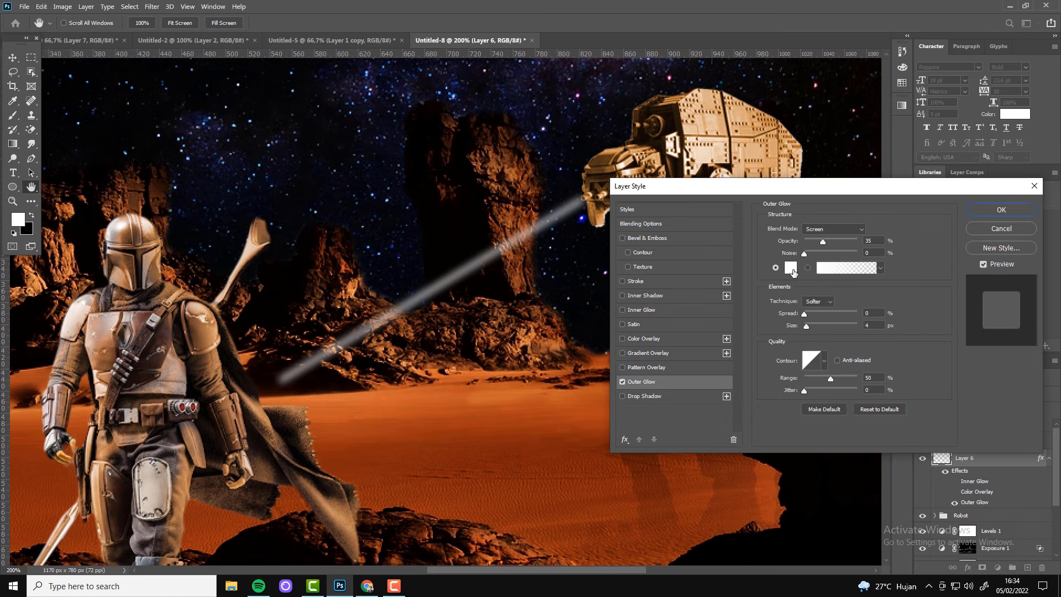
# - Set the Outer Glow colour to red #fc0395 at 76% opacity and apply the style
pyautogui.click(791, 268)
pyautogui.moveTo(915, 387); pyautogui.dragTo(916, 438)
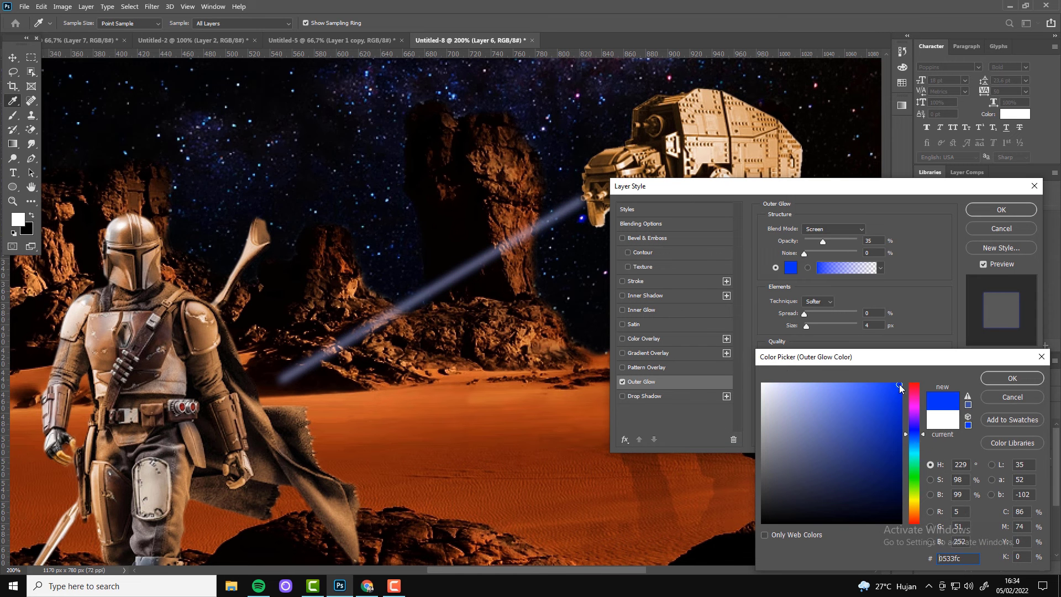
pyautogui.click(1004, 378)
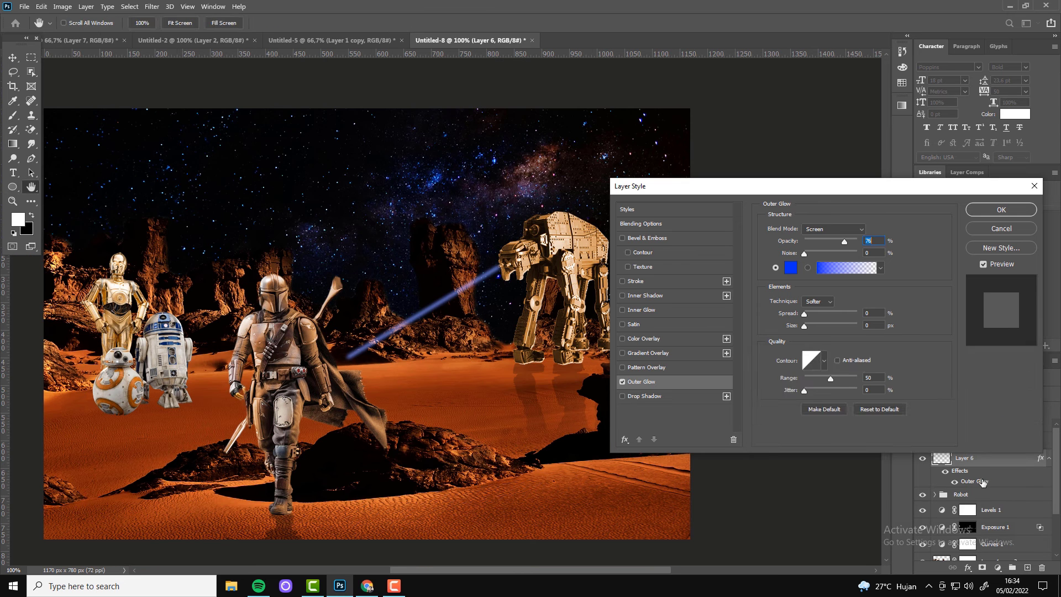
pyautogui.click(791, 267)
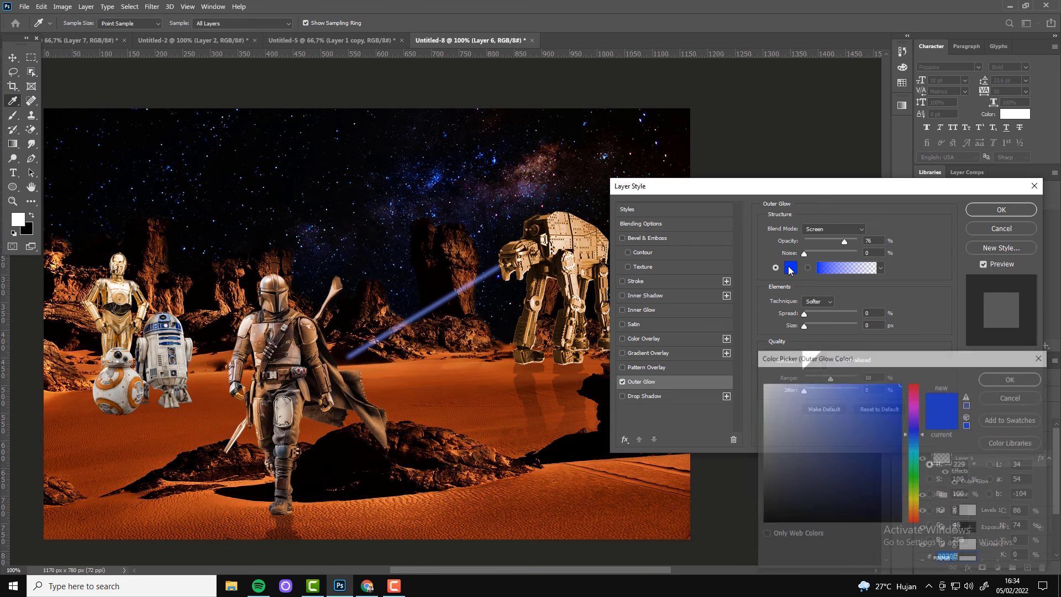
pyautogui.click(915, 507)
pyautogui.click(901, 387)
pyautogui.write('fc0395')
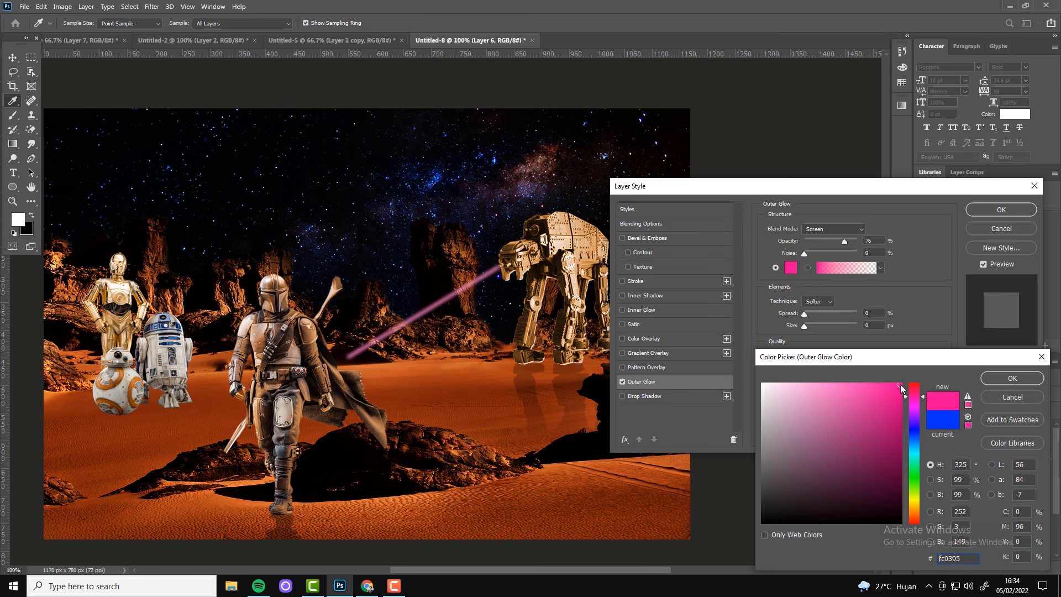
pyautogui.click(916, 521)
pyautogui.press('Return')
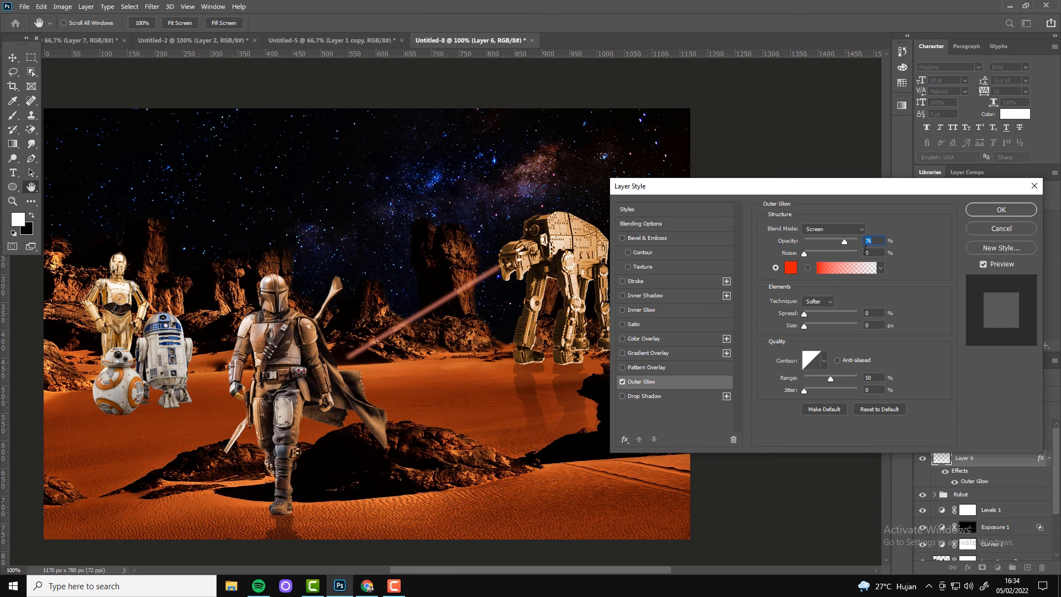
pyautogui.press('Return')
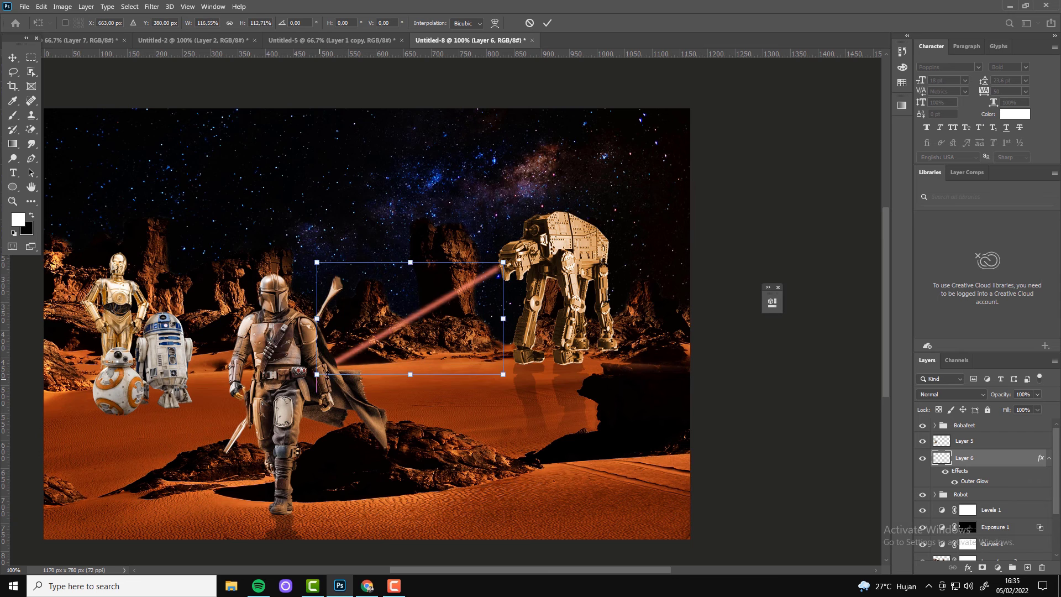
# - Duplicate the beam as Layer 6 copy and rotate it about -5° into a second beam
pyautogui.hotkey('ctrl', 'space')
pyautogui.hotkey('ctrl', '1')
pyautogui.press('v')
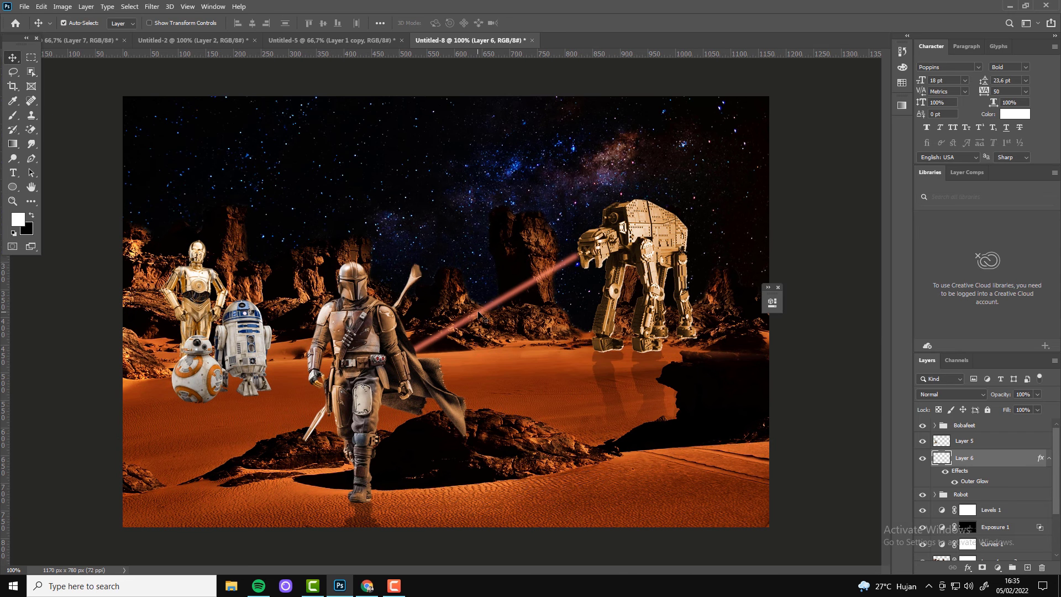
pyautogui.hotkey('ctrl', 'j')
pyautogui.hotkey('ctrl', 't')
pyautogui.moveTo(591, 376); pyautogui.dragTo(582, 272)
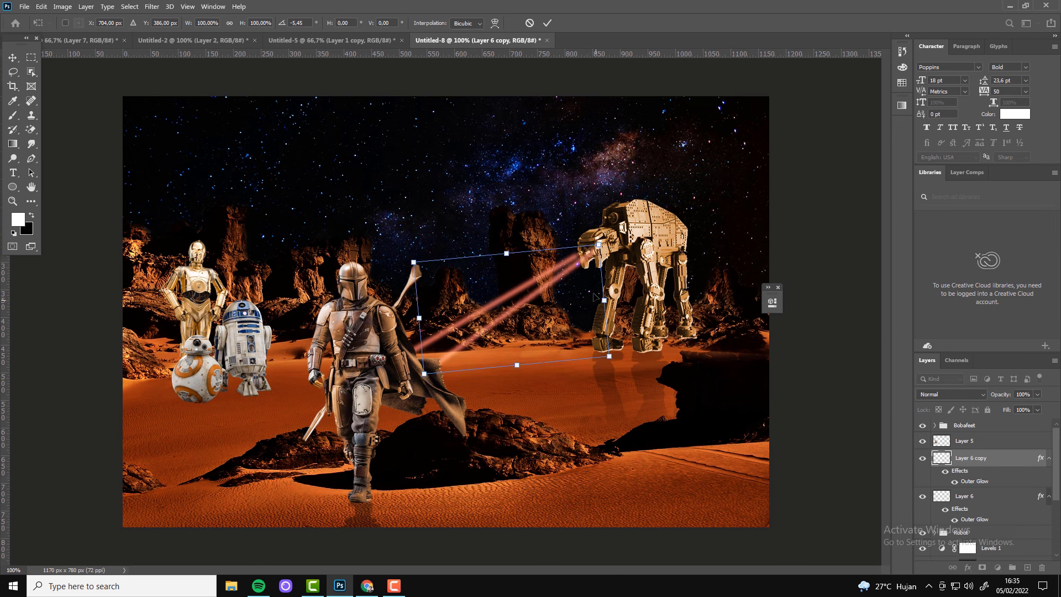
pyautogui.press('Return')
# - Review the composite and nudge the droids slightly right and up
pyautogui.hotkey('ctrl', '-')
pyautogui.hotkey('ctrl', '+')
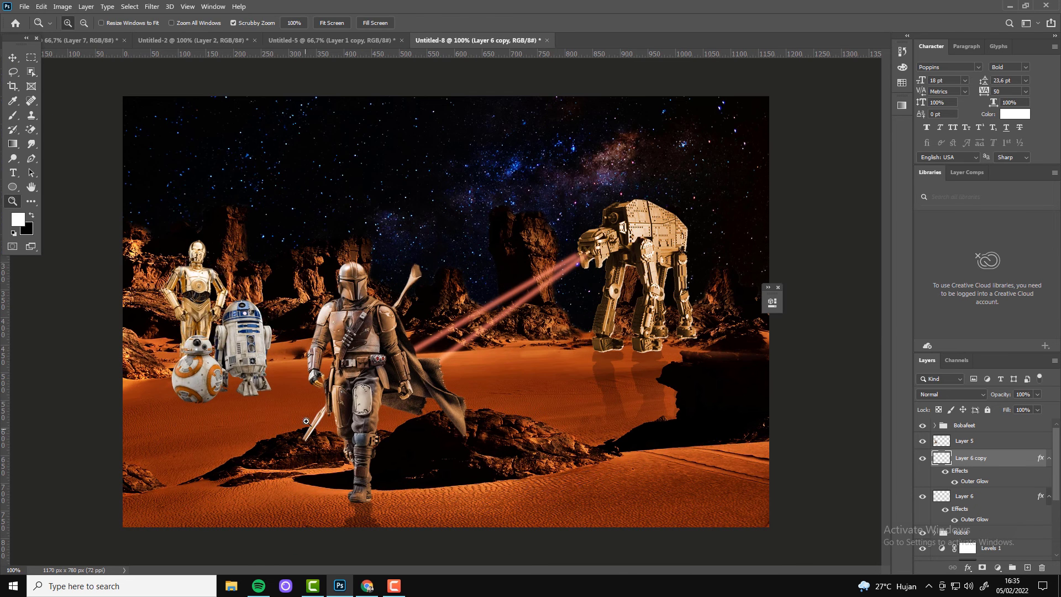
pyautogui.moveTo(247, 365); pyautogui.dragTo(255, 360)
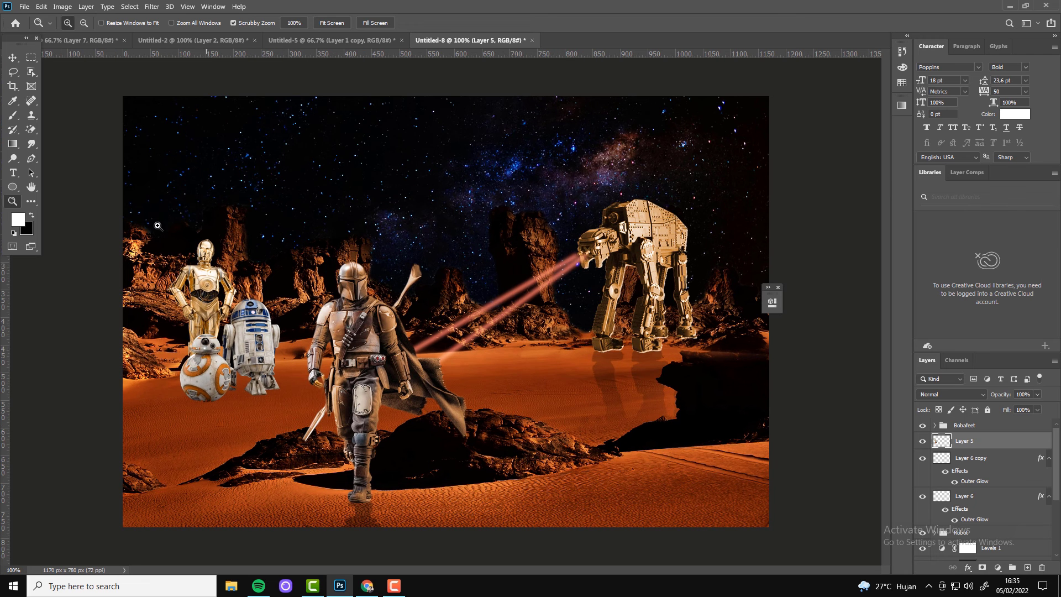
# - Add a Curves 5 adjustment clipped to the droids and adjust their tonal curve
pyautogui.click(997, 567)
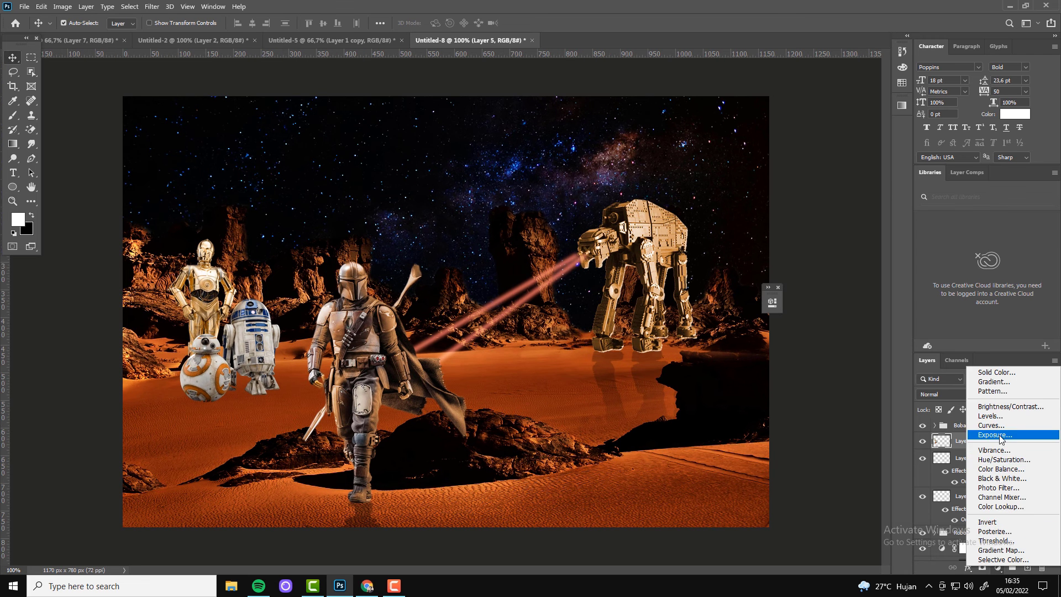
pyautogui.click(978, 423)
pyautogui.click(677, 536)
pyautogui.moveTo(687, 417); pyautogui.dragTo(697, 434)
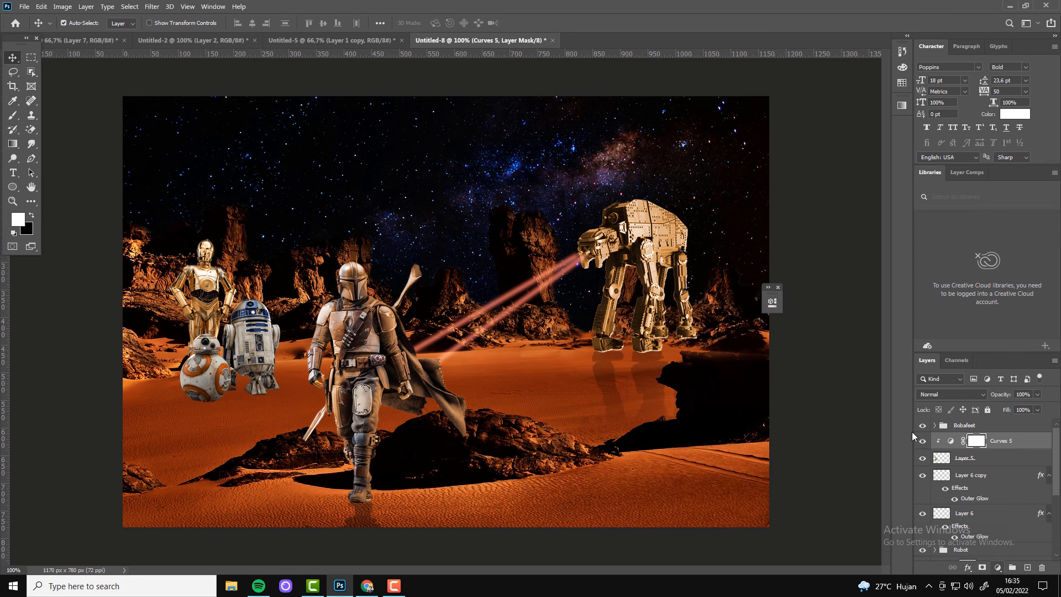
# - Add an Exposure 2 adjustment of -1.01 clipped to the droids
pyautogui.click(998, 568)
pyautogui.click(978, 436)
pyautogui.click(677, 536)
pyautogui.moveTo(677, 362)
pyautogui.mouseDown()
pyautogui.moveTo(686, 362)
pyautogui.moveTo(666, 363)
pyautogui.mouseUp()
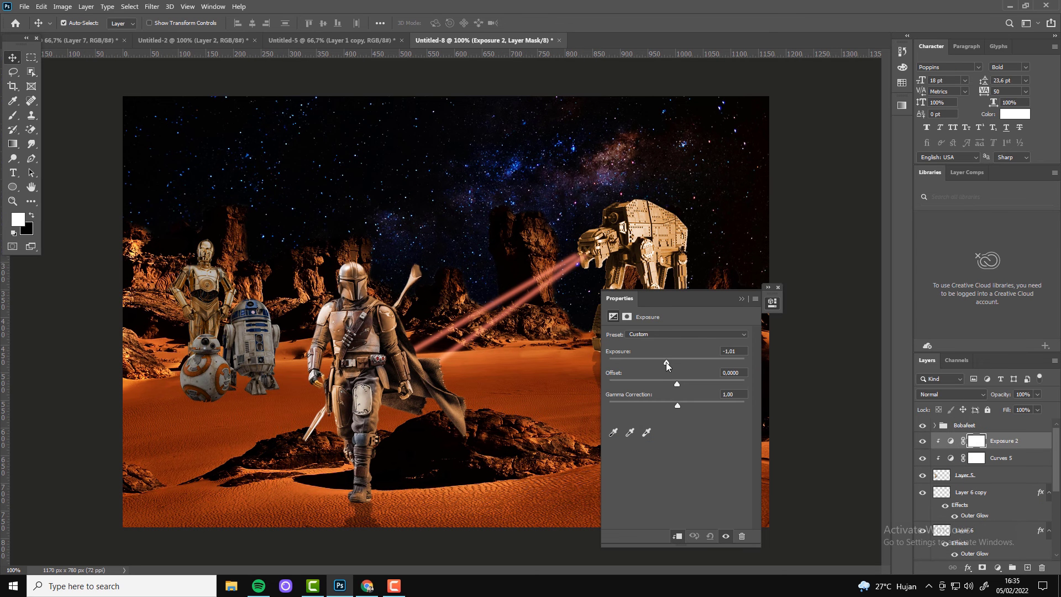
pyautogui.click(741, 298)
# - Invert the Exposure mask and paint shadow around BB-8's and R2-D2's bases
pyautogui.hotkey('ctrl', 'i')
pyautogui.press('b')
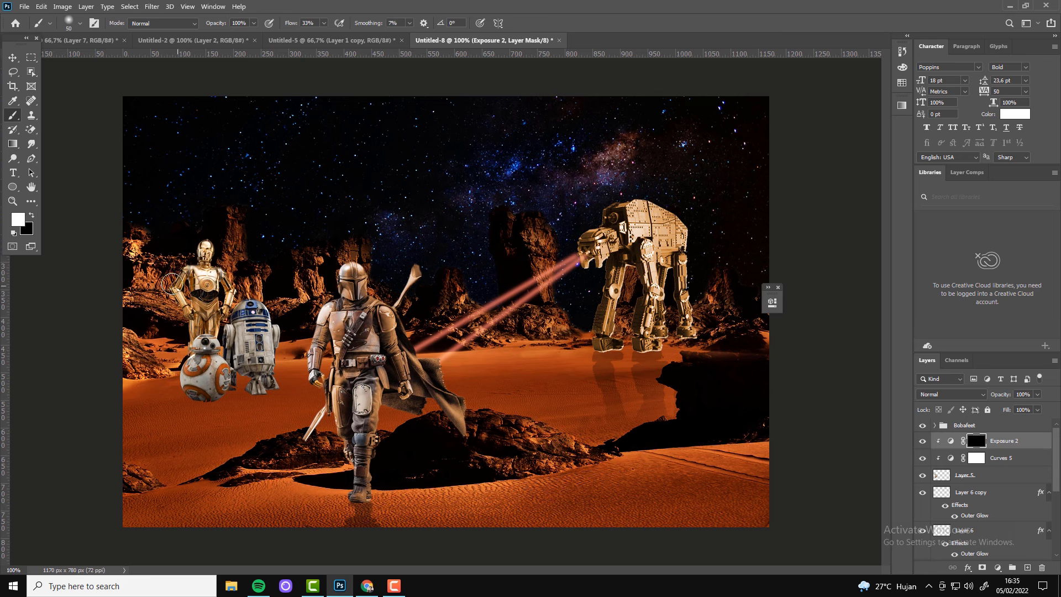
pyautogui.moveTo(183, 320); pyautogui.dragTo(204, 408)
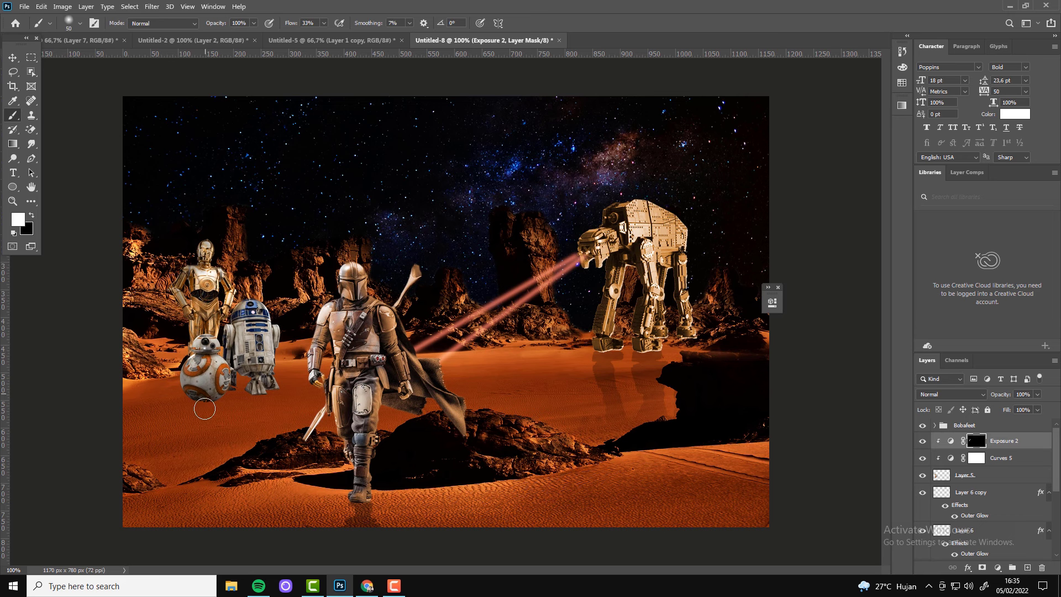
pyautogui.moveTo(240, 372); pyautogui.dragTo(259, 372)
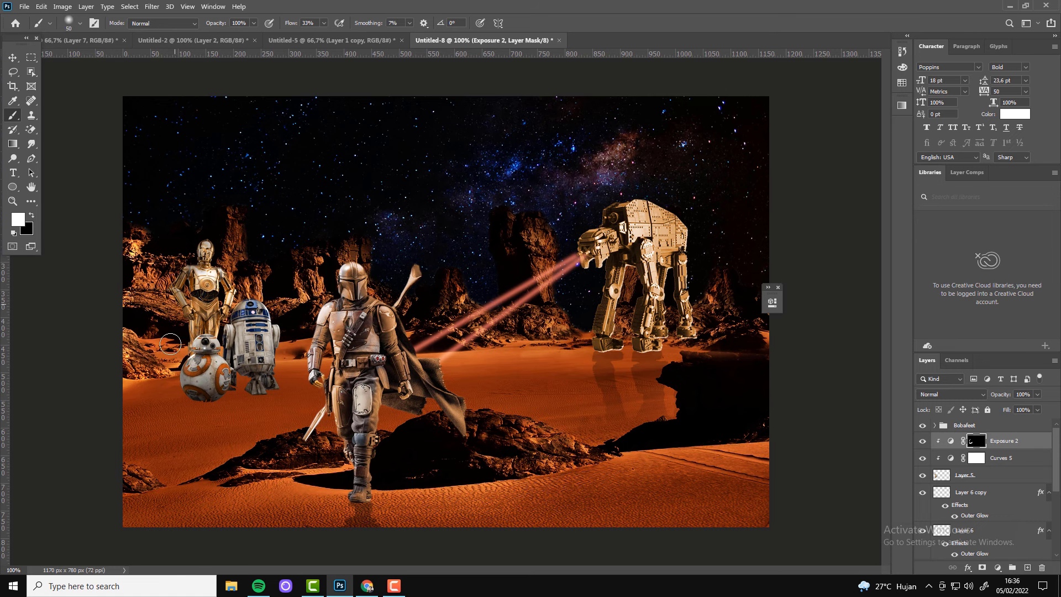
# - Duplicate the droids layer and darken the original into a black silhouette
pyautogui.press('v')
pyautogui.click(965, 474)
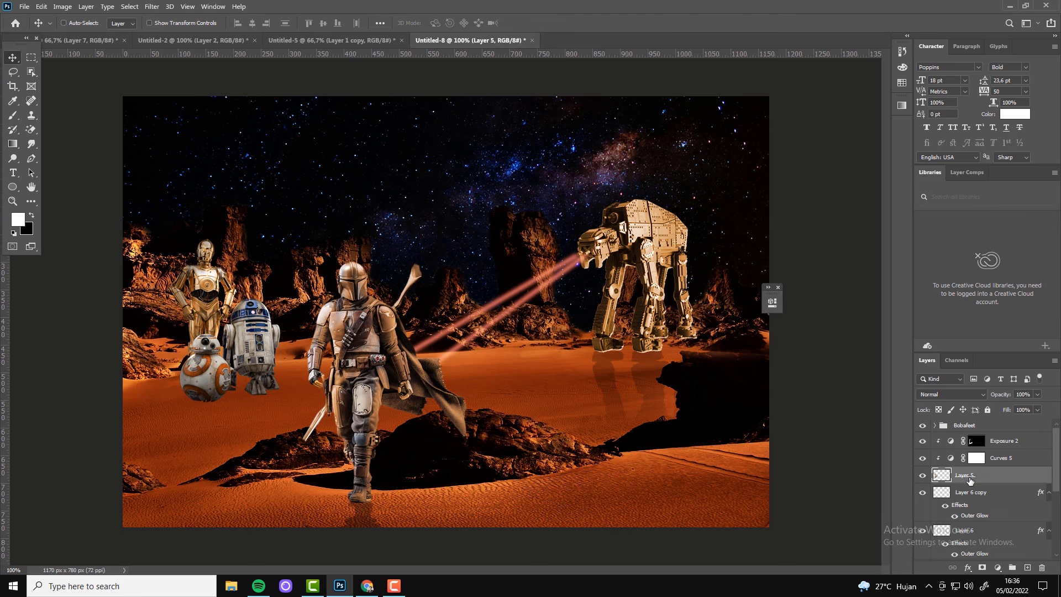
pyautogui.hotkey('ctrl', 'j')
pyautogui.click(965, 492)
pyautogui.hotkey('ctrl', 'u')
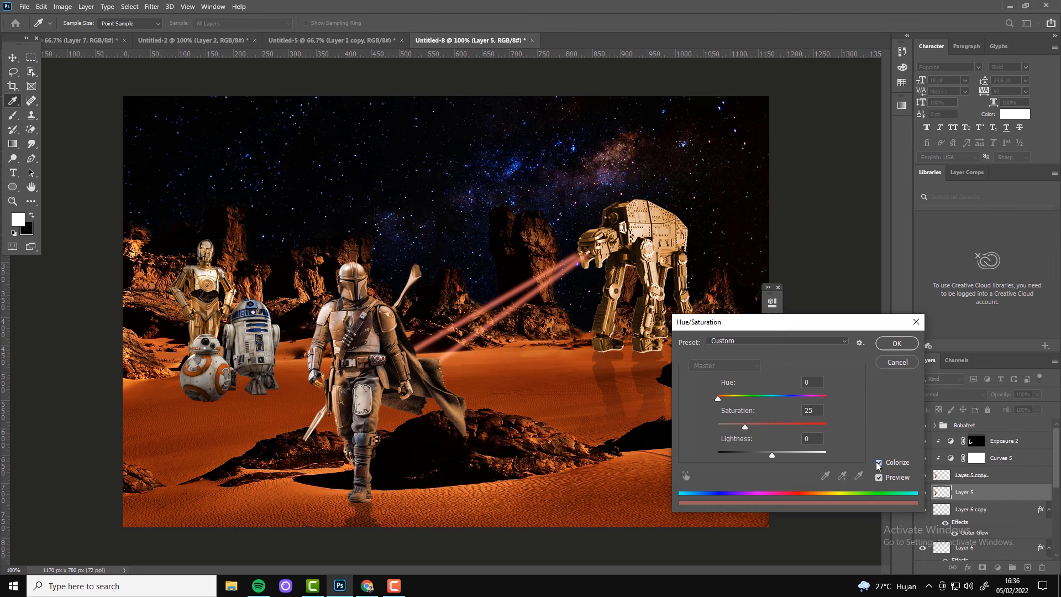
pyautogui.click(894, 344)
# - Flip the black silhouette beneath the droids and position it under their feet
pyautogui.hotkey('ctrl', 't')
pyautogui.moveTo(224, 232); pyautogui.dragTo(225, 496)
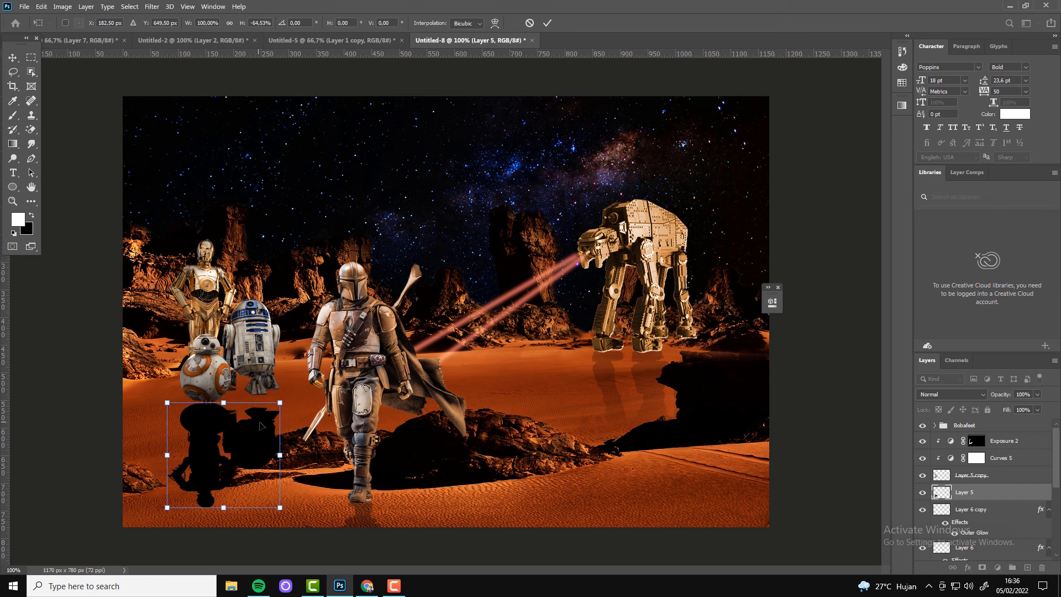
pyautogui.moveTo(257, 412); pyautogui.dragTo(258, 416)
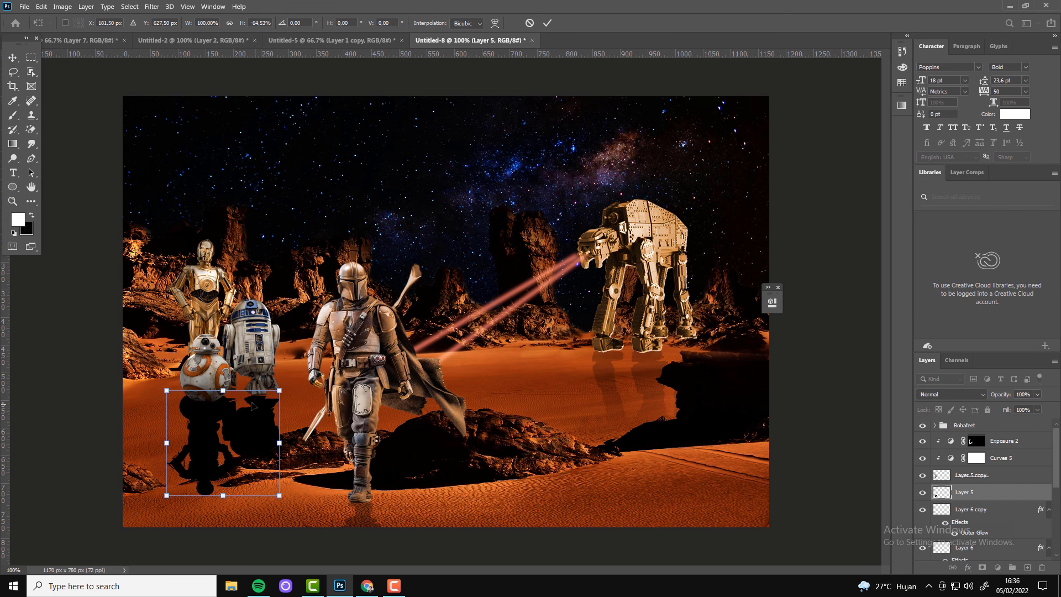
pyautogui.press('Return')
# - Soften the shadow with Gaussian Blur and lighten it to 27% opacity
pyautogui.click(152, 6)
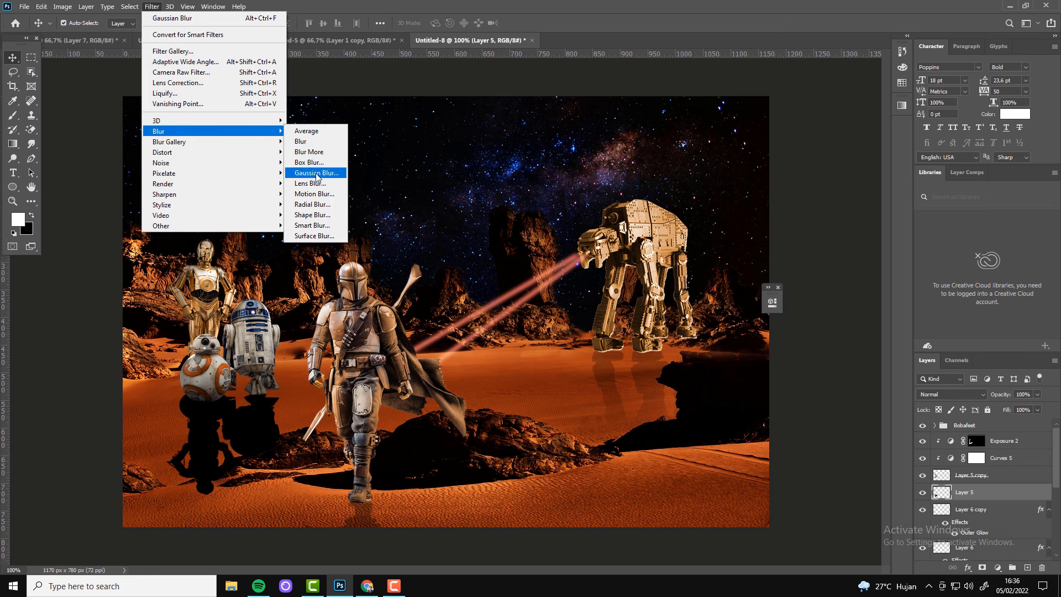
pyautogui.click(323, 174)
pyautogui.press('Return')
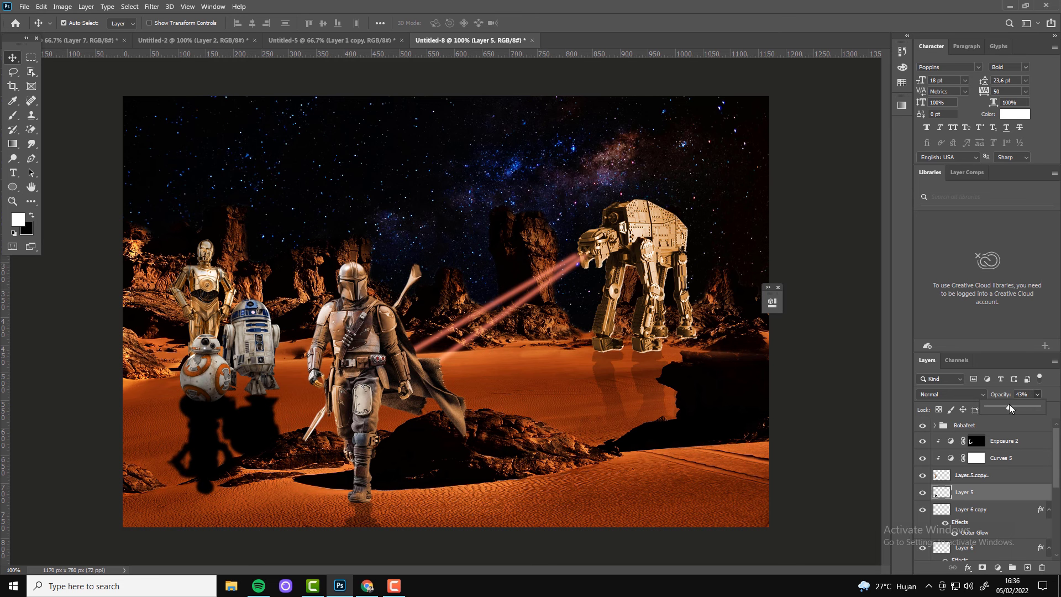
pyautogui.moveTo(1009, 408); pyautogui.dragTo(995, 409)
# - Fade the AT-AT reflection with a gradient mask at 15% opacity
pyautogui.click(982, 567)
pyautogui.press('g')
pyautogui.press('x')
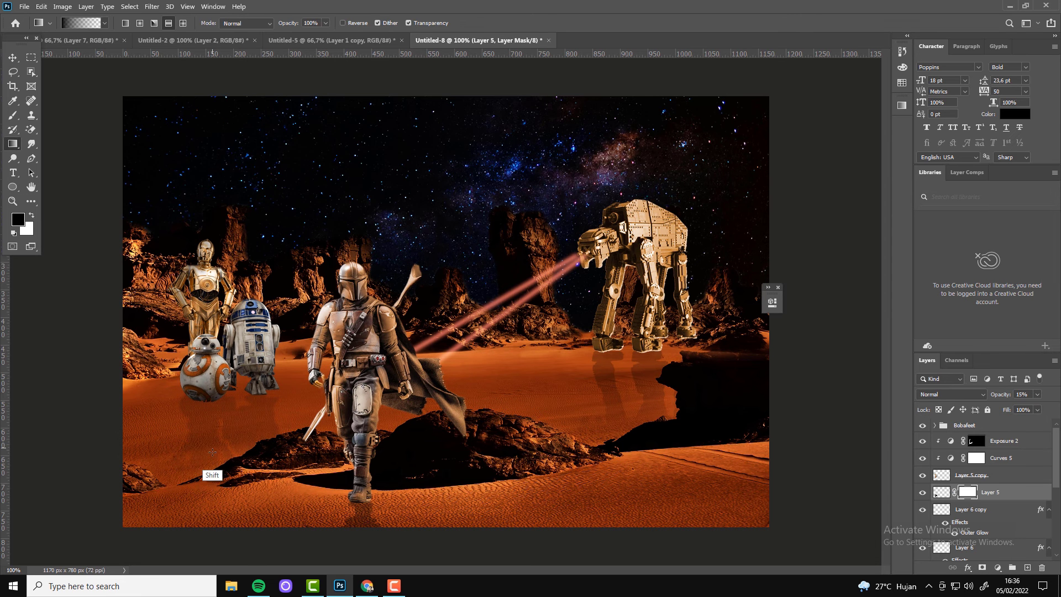
pyautogui.press('z')
pyautogui.hotkey('ctrl', '-')
# - Select Layer 5 copy and return the canvas to 100% view
pyautogui.click(334, 364)
pyautogui.press('v')
pyautogui.press('x')
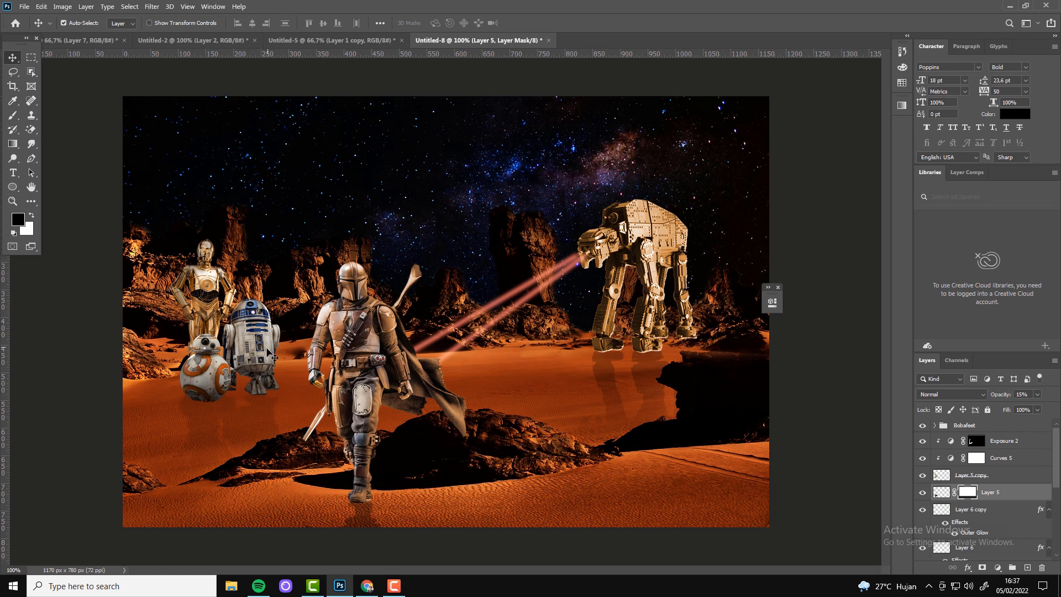
pyautogui.click(973, 474)
# - Clip a colorized Hue/Saturation tint (hue 35, saturation 40) with an inverted mask, ready to paint in white
pyautogui.click(998, 568)
pyautogui.click(994, 459)
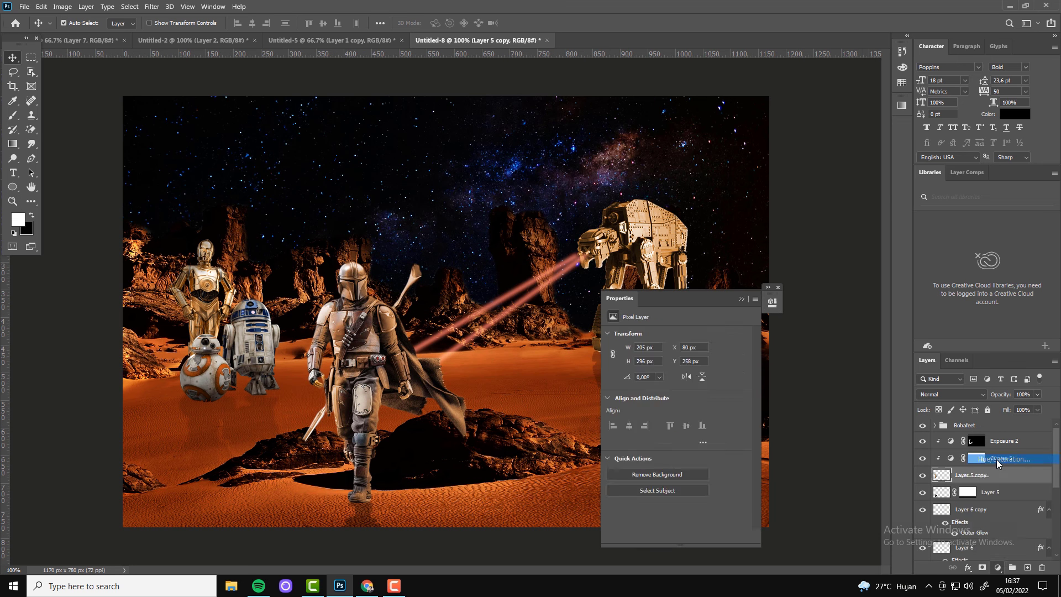
pyautogui.click(665, 435)
pyautogui.moveTo(611, 377); pyautogui.dragTo(633, 376)
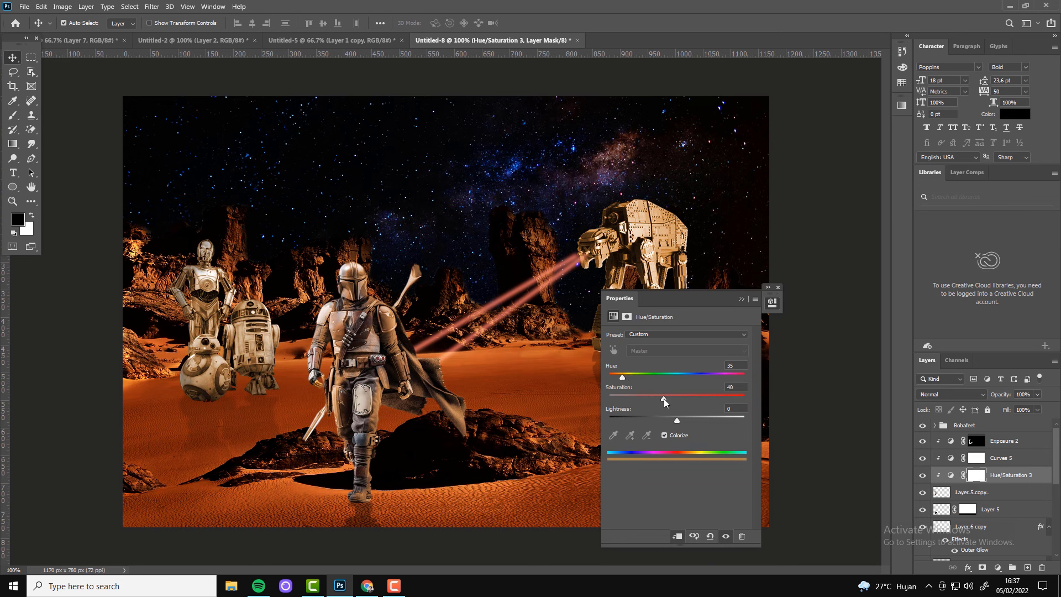
pyautogui.click(741, 299)
pyautogui.hotkey('ctrl', 'i')
pyautogui.press('b')
pyautogui.press('x')
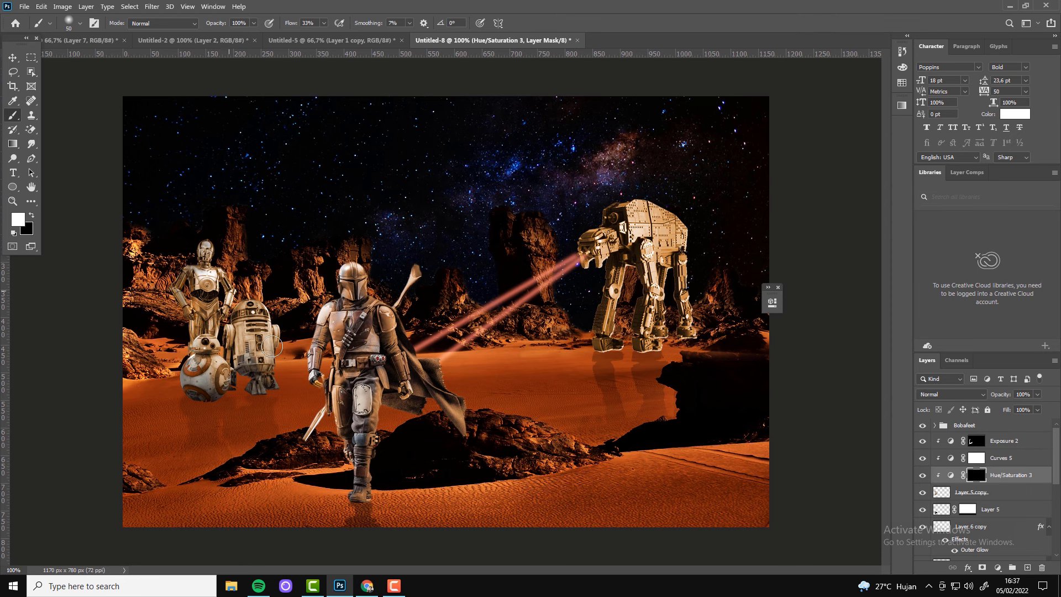
# - Change Layer 6's laser Outer Glow colour from red to blue
pyautogui.press('v')
pyautogui.click(525, 292)
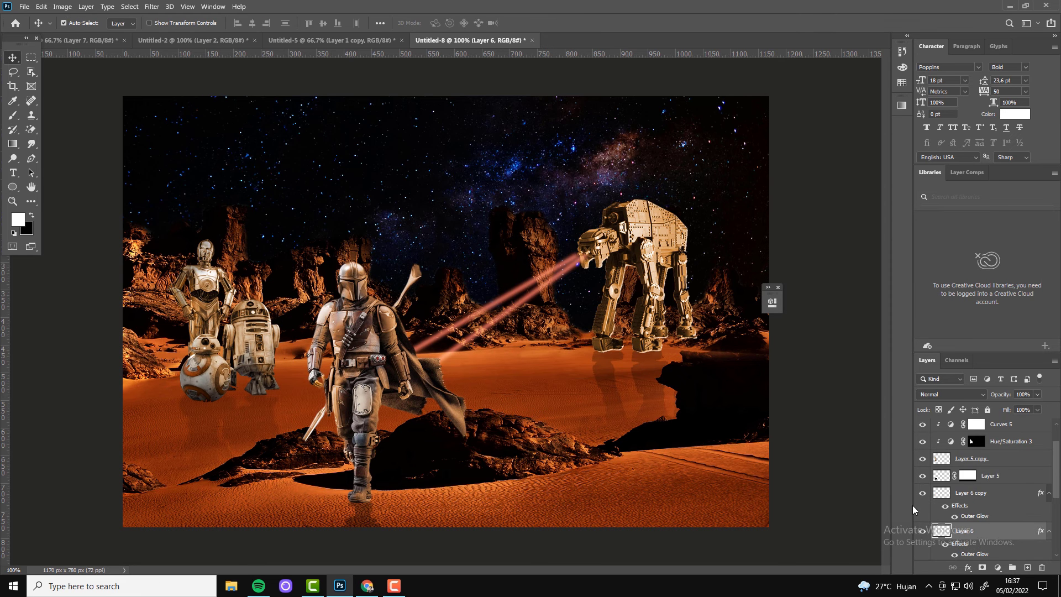
pyautogui.scroll(-1, 1051, 499)
pyautogui.doubleClick(974, 482)
pyautogui.click(790, 268)
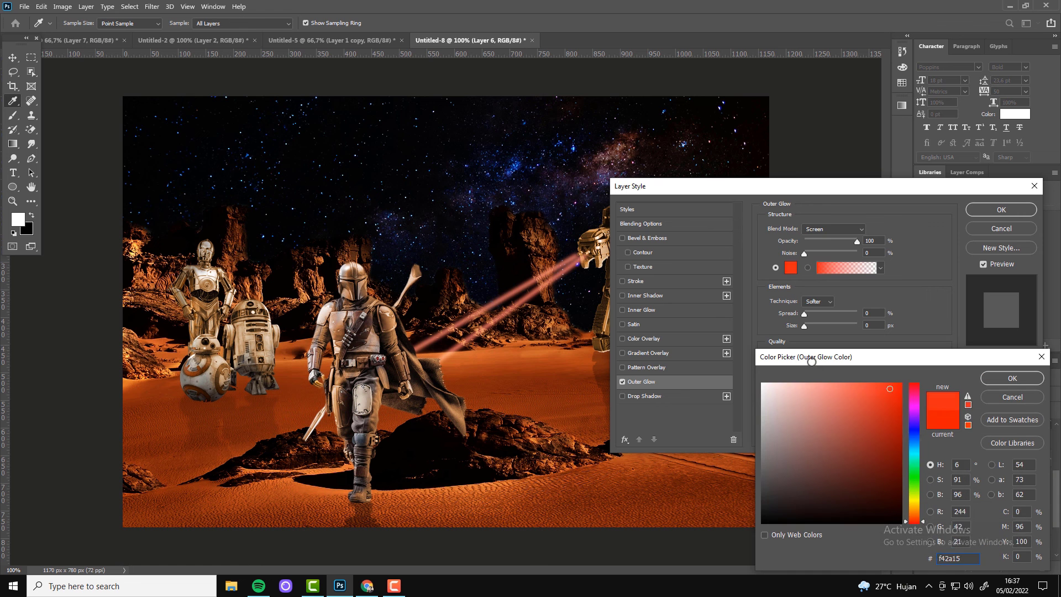
pyautogui.click(913, 440)
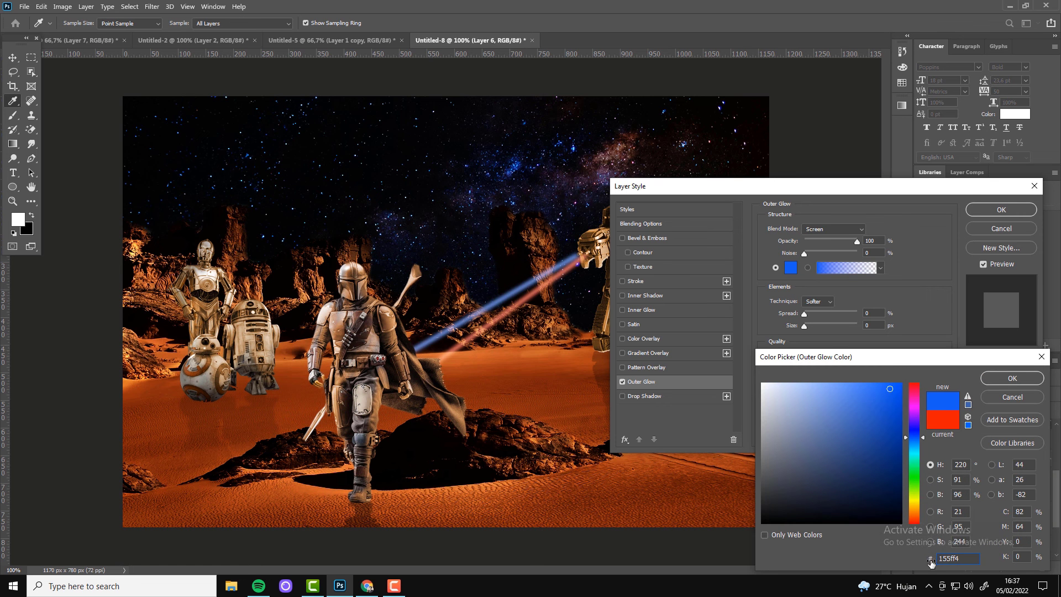
pyautogui.press('super+h')
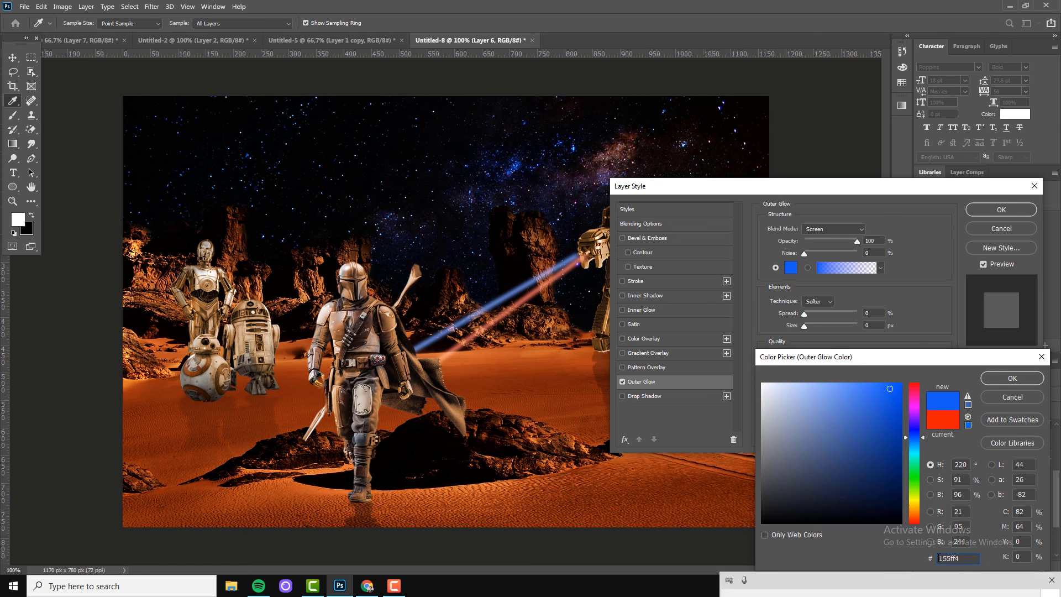
pyautogui.rightClick(938, 558)
pyautogui.rightClick(971, 555)
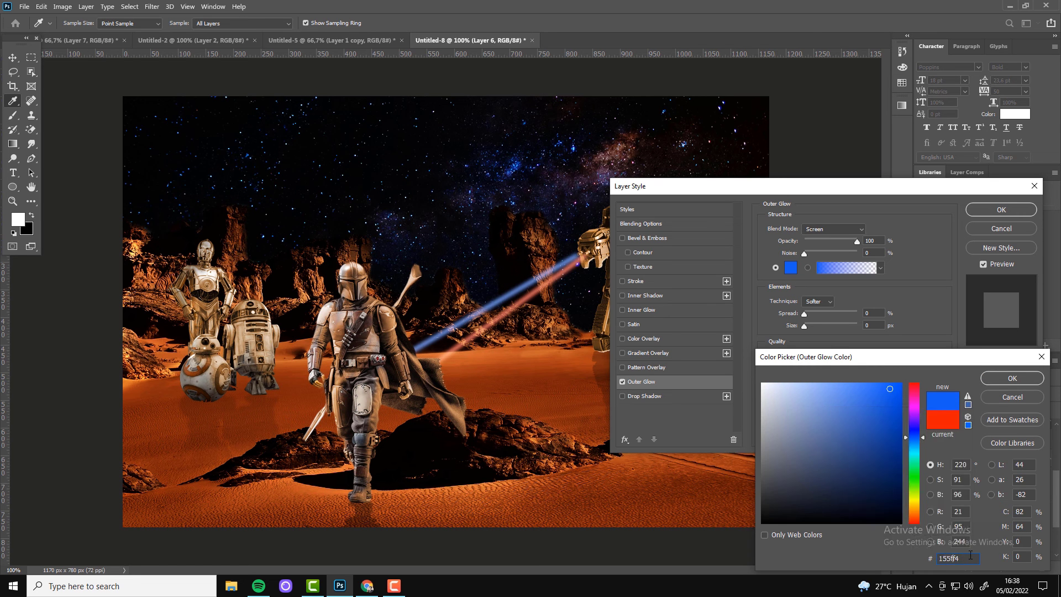
pyautogui.click(1012, 378)
pyautogui.click(1000, 209)
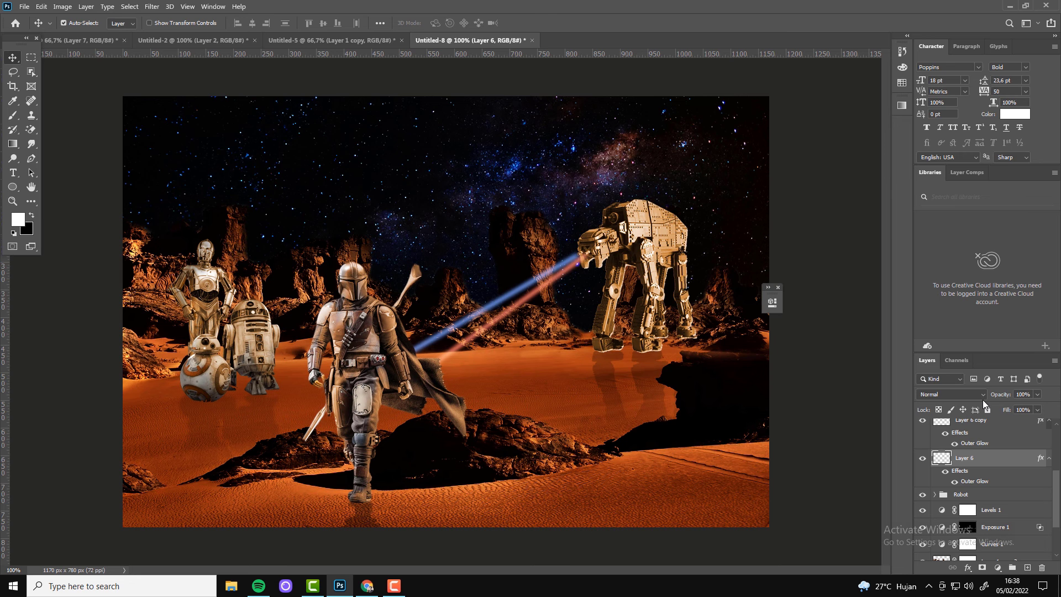
# - Set Layer 6 copy's Outer Glow colour to blue 1b4fc6
pyautogui.doubleClick(1003, 420)
pyautogui.click(641, 381)
pyautogui.click(791, 267)
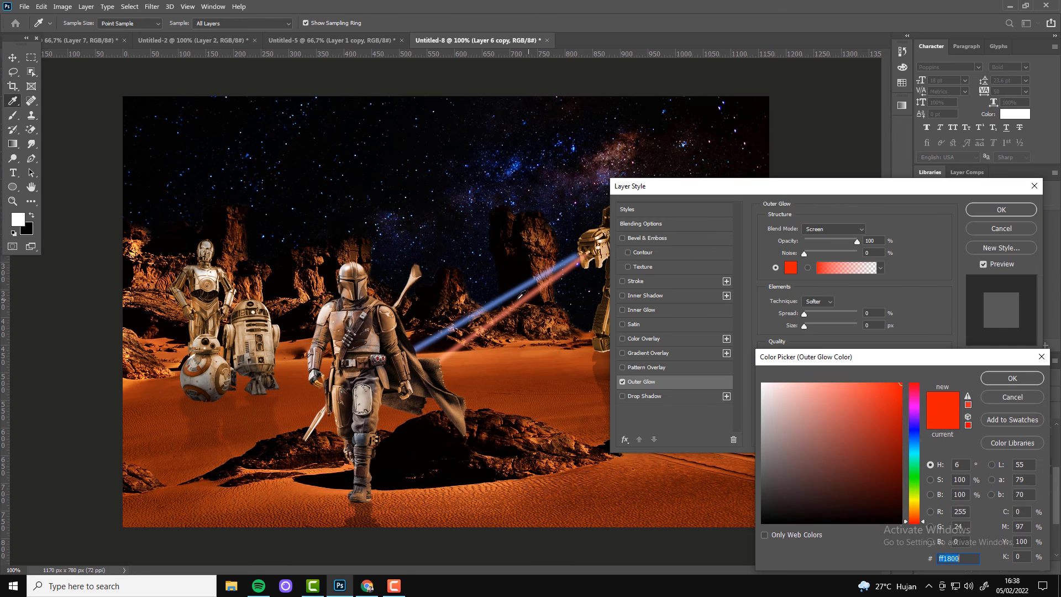
pyautogui.write('1b4fc6')
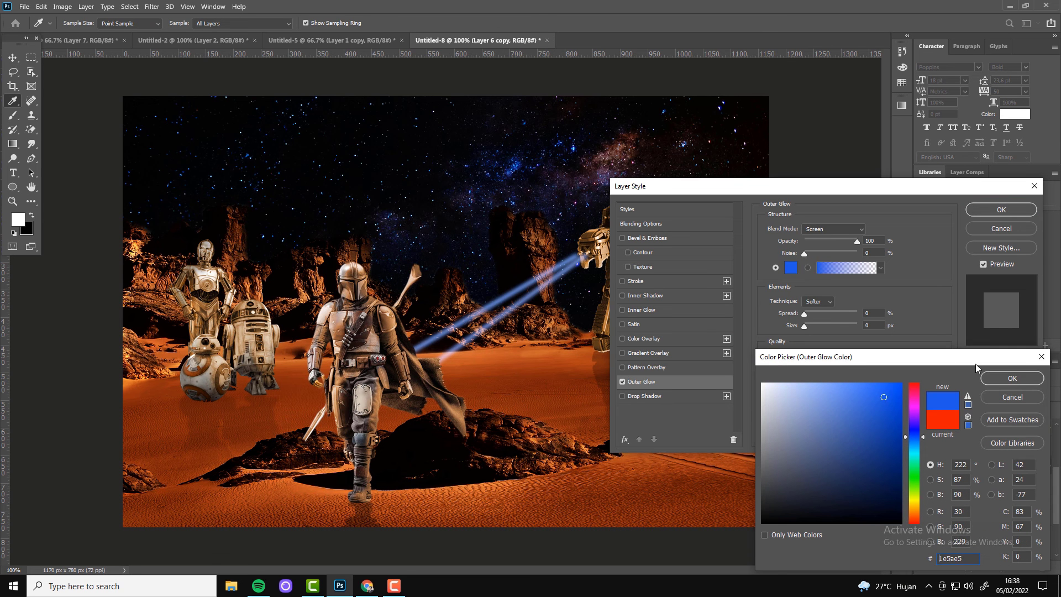
pyautogui.press('Return')
pyautogui.press('Return')
pyautogui.press('z')
pyautogui.hotkey('ctrl', '-')
pyautogui.hotkey('ctrl', '+')
# - Paint black on Layer 4 copy's mask to hide the AT-AT's lower feet
pyautogui.press('v')
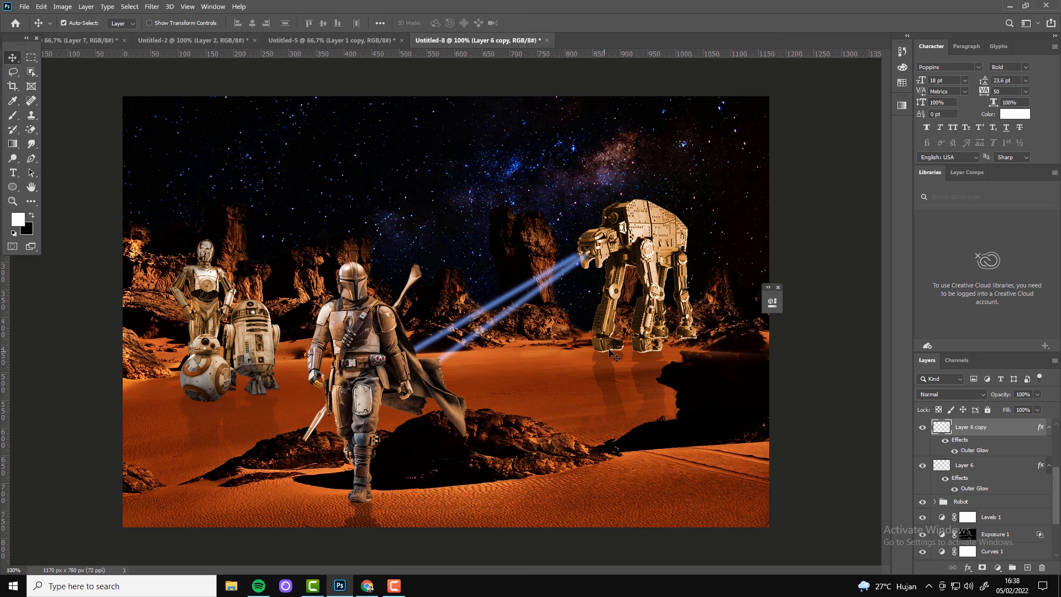
pyautogui.click(655, 331)
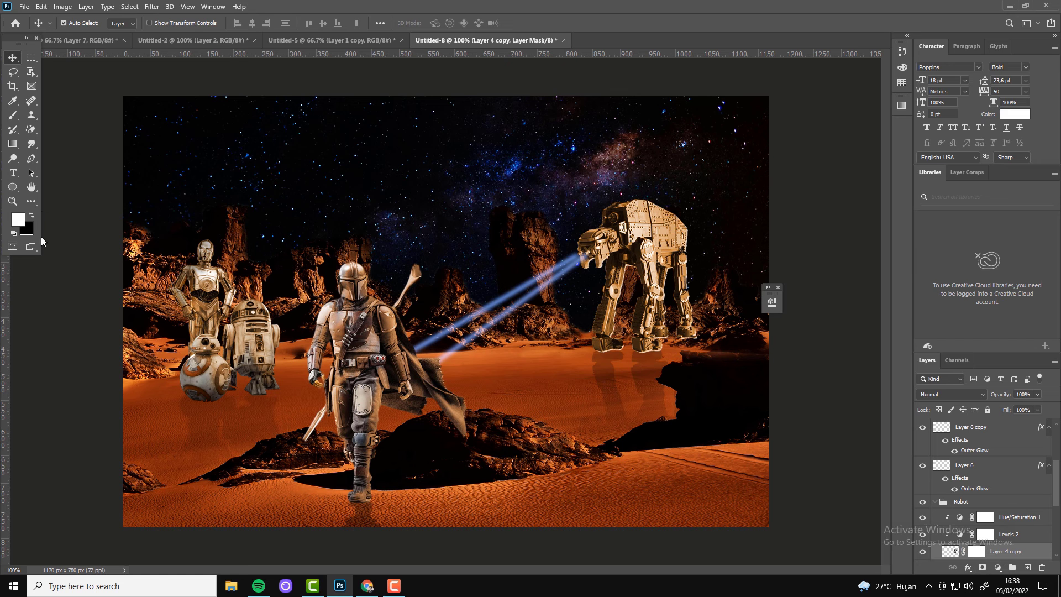
pyautogui.press('x')
pyautogui.press('b')
pyautogui.moveTo(616, 349); pyautogui.dragTo(694, 344)
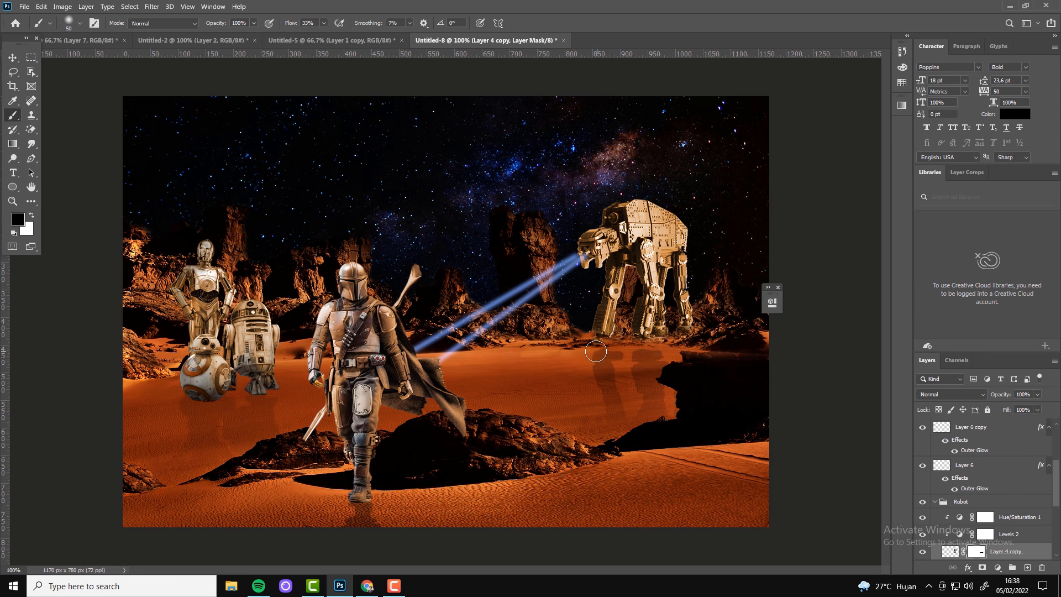
# - Discard Layer 4 copy's mask and select the Bobafeet group for a new fill layer
pyautogui.press('x')
pyautogui.press('v')
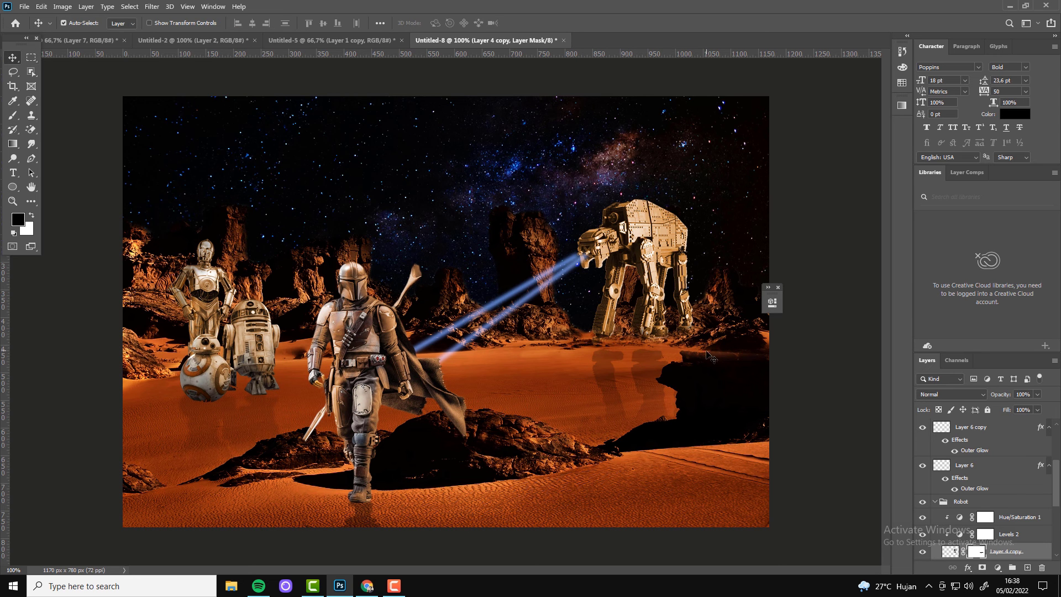
pyautogui.click(1041, 567)
pyautogui.click(558, 218)
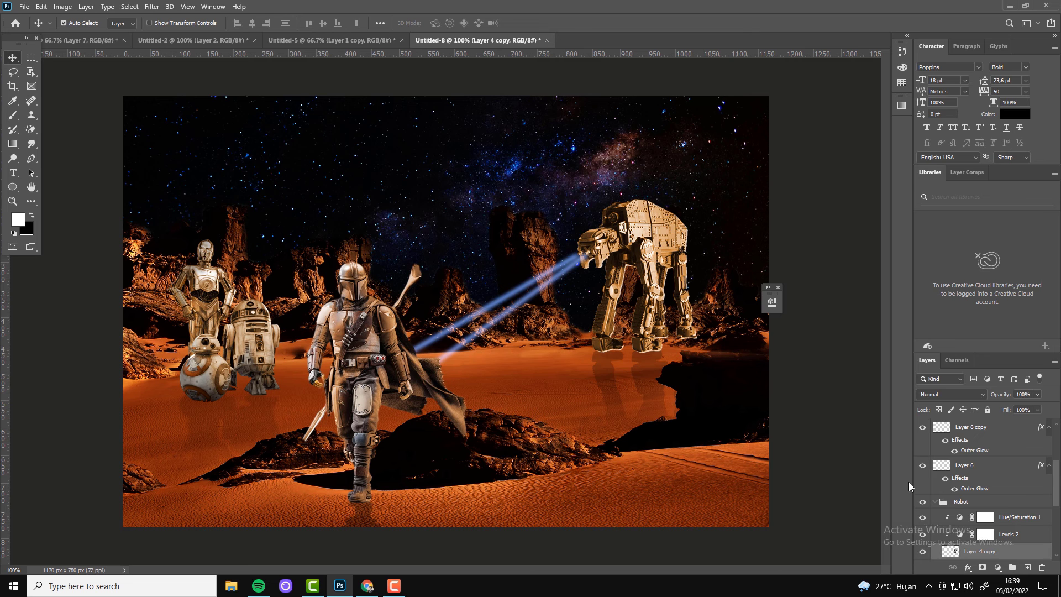
pyautogui.scroll(3, 995, 470)
pyautogui.click(1022, 430)
pyautogui.click(933, 427)
# - Add a blue 0568a7 Color Fill layer in Linear Dodge (Add) blend mode
pyautogui.click(997, 567)
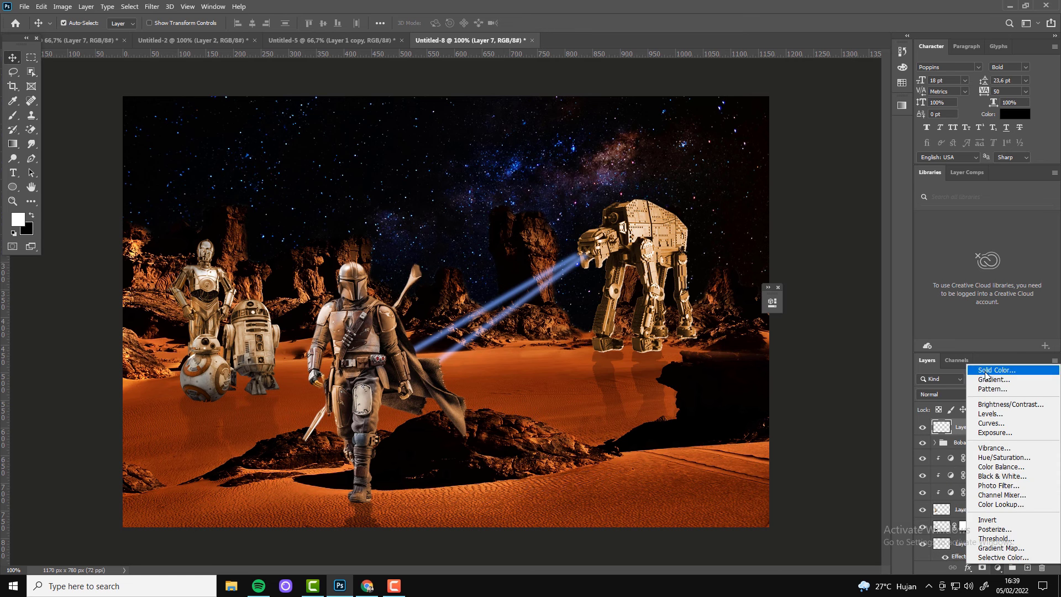
pyautogui.click(989, 368)
pyautogui.write('0568a7')
pyautogui.press('Return')
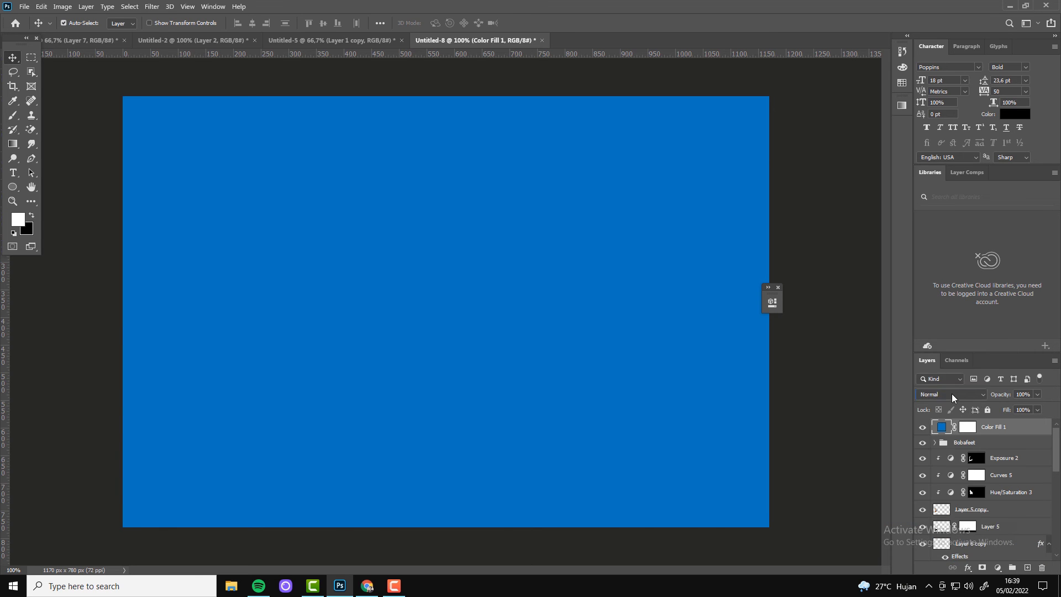
pyautogui.click(951, 394)
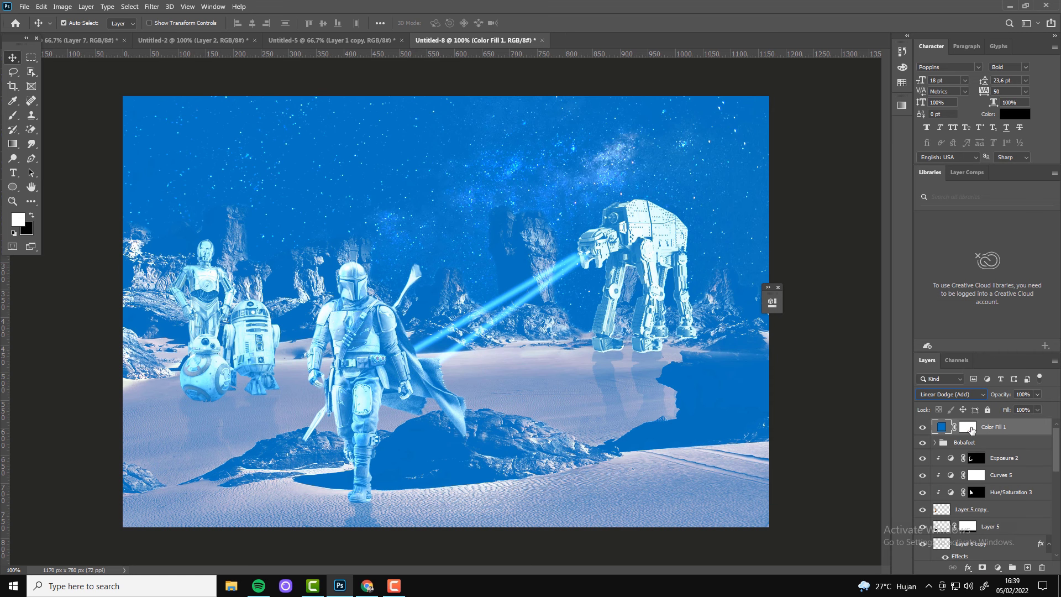
# - Fill the Color Fill mask with black and set up a small white brush
pyautogui.click(972, 429)
pyautogui.press('x')
pyautogui.hotkey('alt', 'BackSpace')
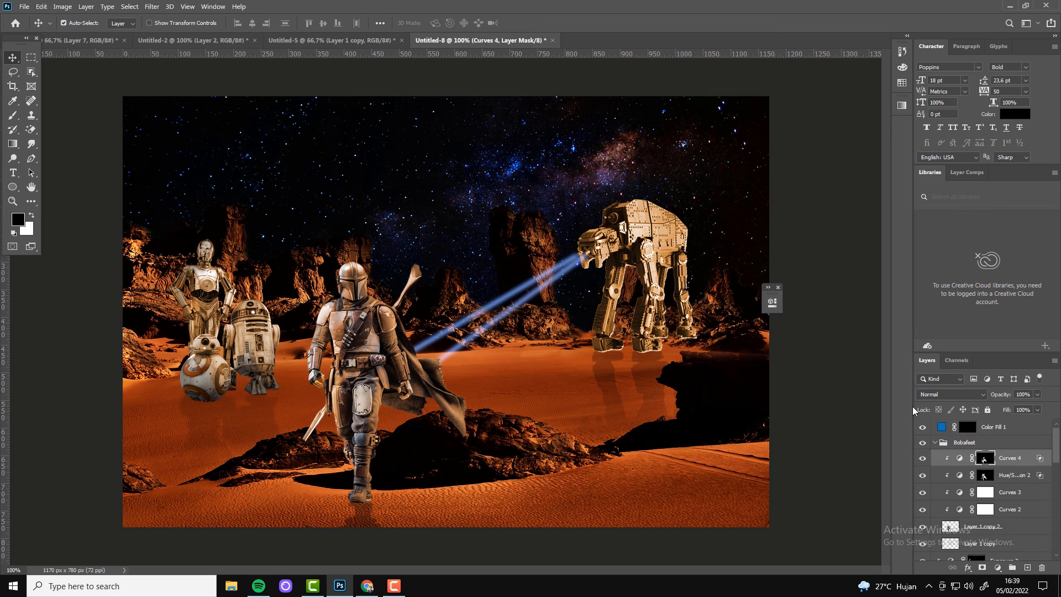
pyautogui.press('b')
pyautogui.press('x')
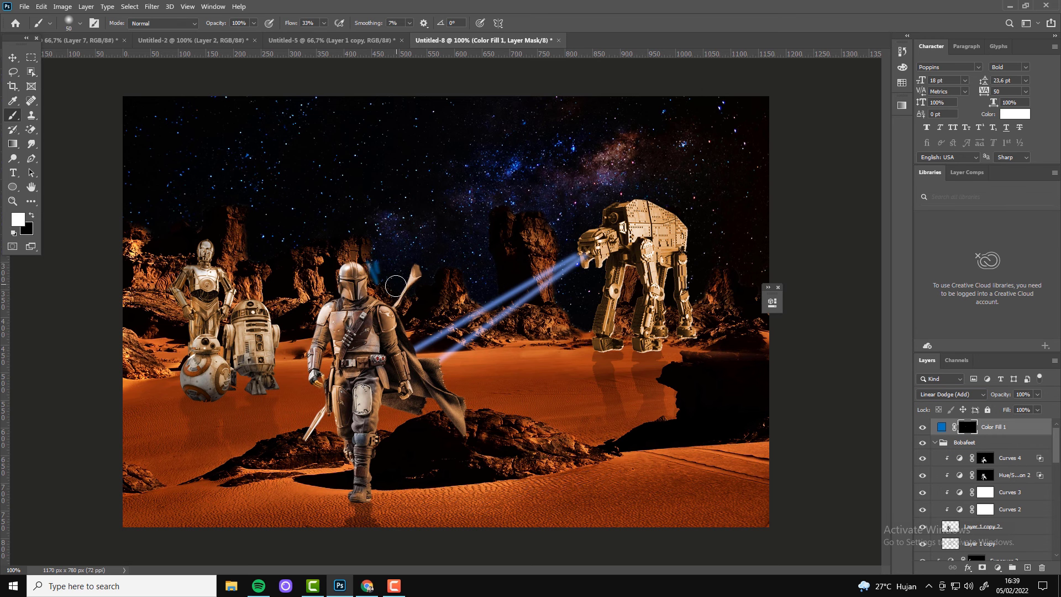
pyautogui.hotkey('ctrl', 'z')
pyautogui.scroll(1, 368, 283)
pyautogui.click(324, 23)
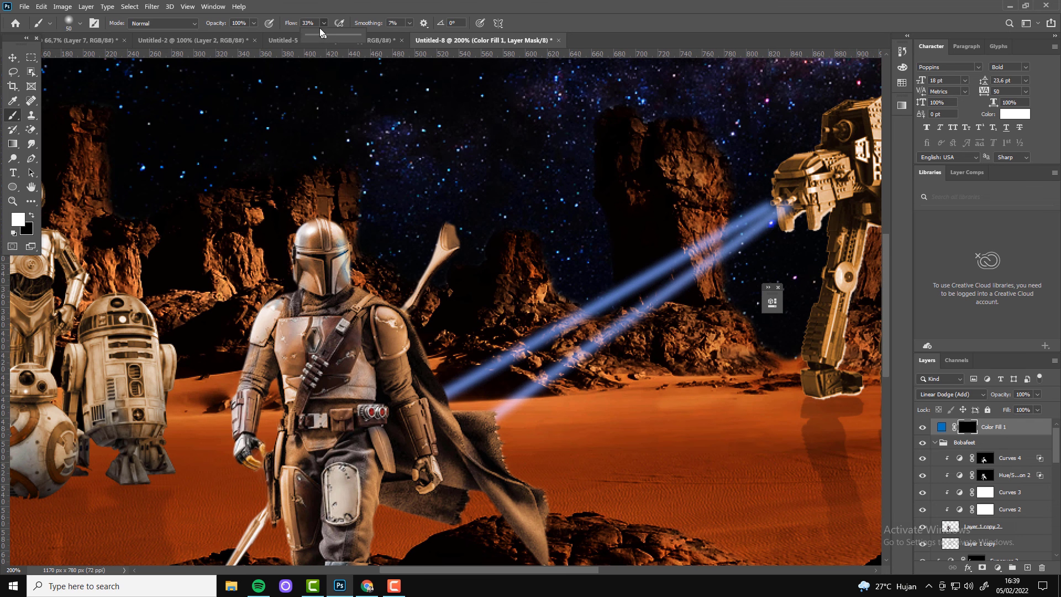
pyautogui.press('[')
pyautogui.press('[')
pyautogui.press('[')
# - Paint blue rim light on the Mandalorian's helmet, shoulder, cape and leg
pyautogui.moveTo(345, 268); pyautogui.dragTo(514, 483)
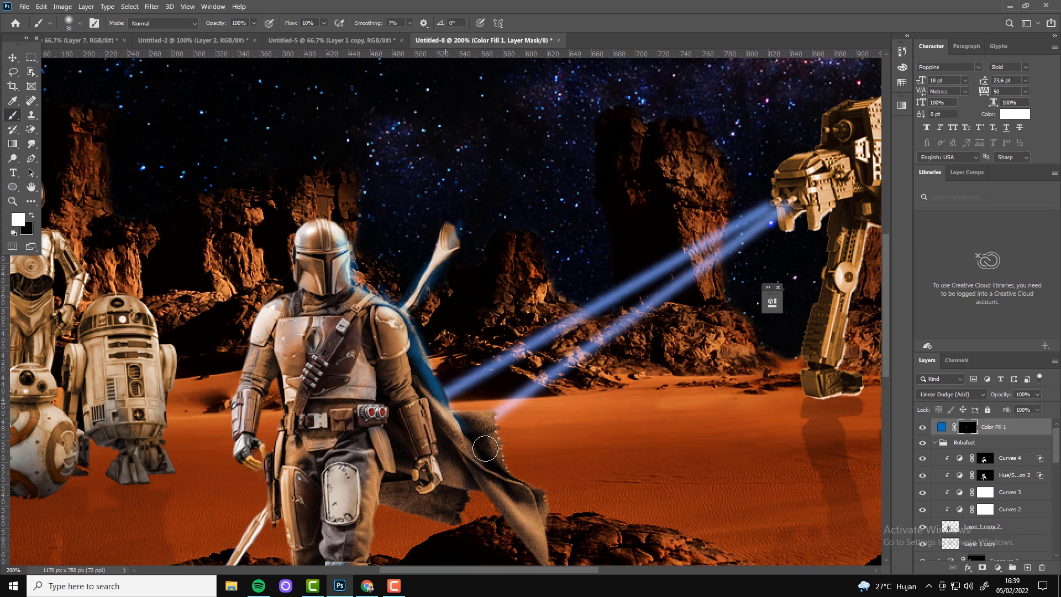
pyautogui.press('z')
pyautogui.keyDown('alt'); pyautogui.click(515, 482); pyautogui.keyUp('alt')
pyautogui.press('b')
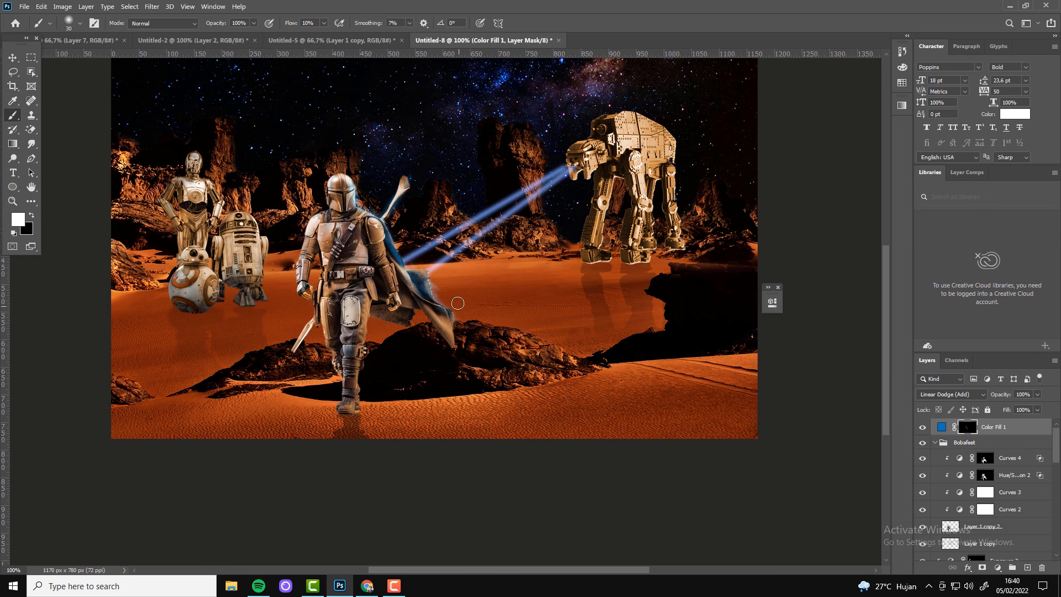
pyautogui.moveTo(455, 349); pyautogui.dragTo(437, 292)
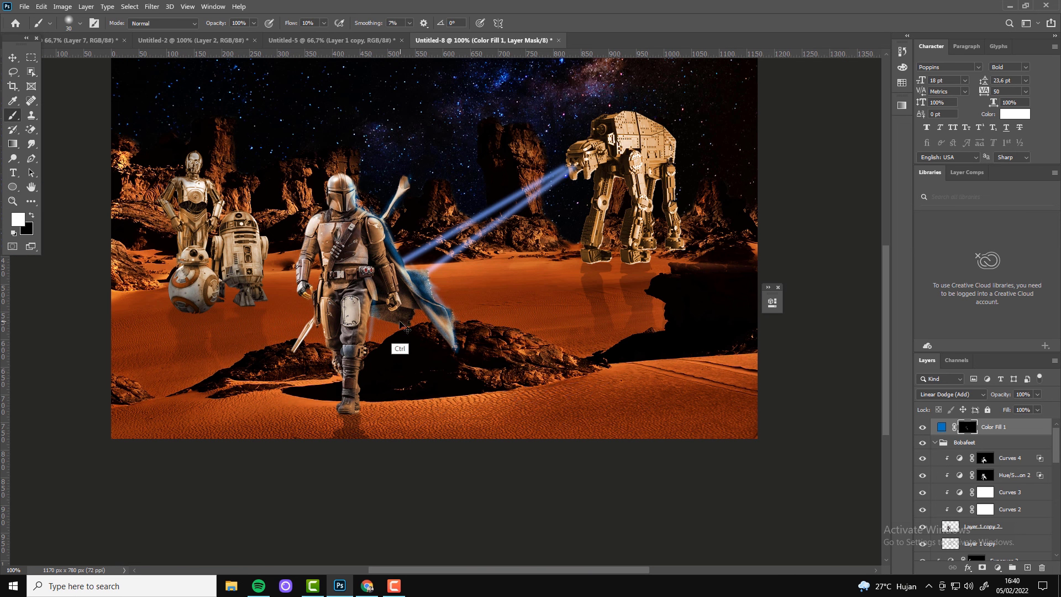
pyautogui.moveTo(375, 304); pyautogui.dragTo(379, 301)
pyautogui.moveTo(375, 220); pyautogui.dragTo(409, 301)
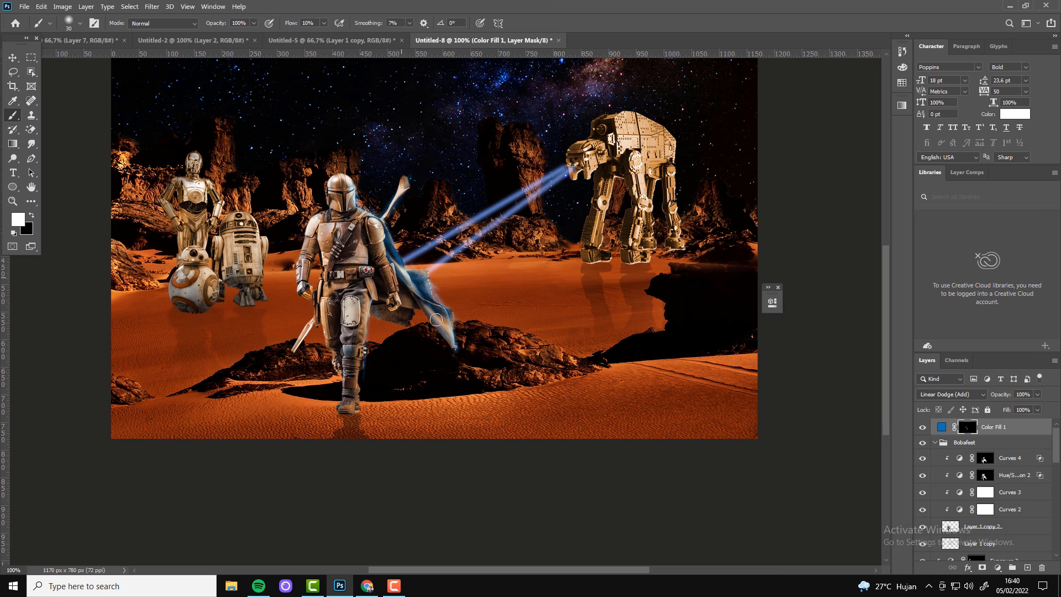
# - Extend the blue rim light to R2-D2's edge and the left and right rocks
pyautogui.moveTo(262, 264); pyautogui.dragTo(261, 296)
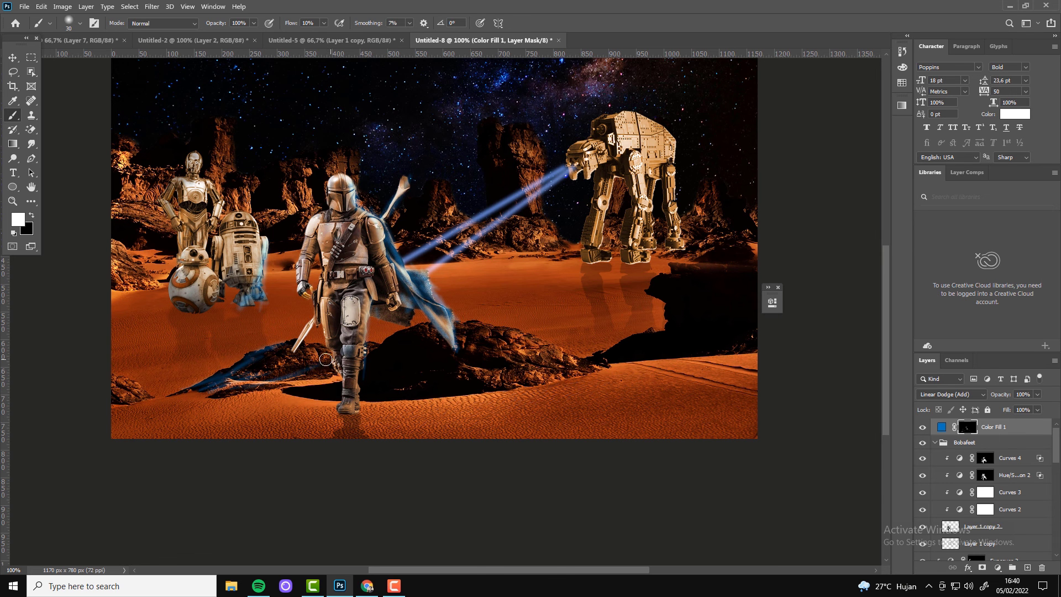
pyautogui.moveTo(231, 373); pyautogui.dragTo(332, 352)
pyautogui.moveTo(478, 331)
pyautogui.mouseDown()
pyautogui.moveTo(533, 344)
pyautogui.moveTo(487, 337)
pyautogui.mouseUp()
pyautogui.moveTo(282, 351); pyautogui.dragTo(139, 389)
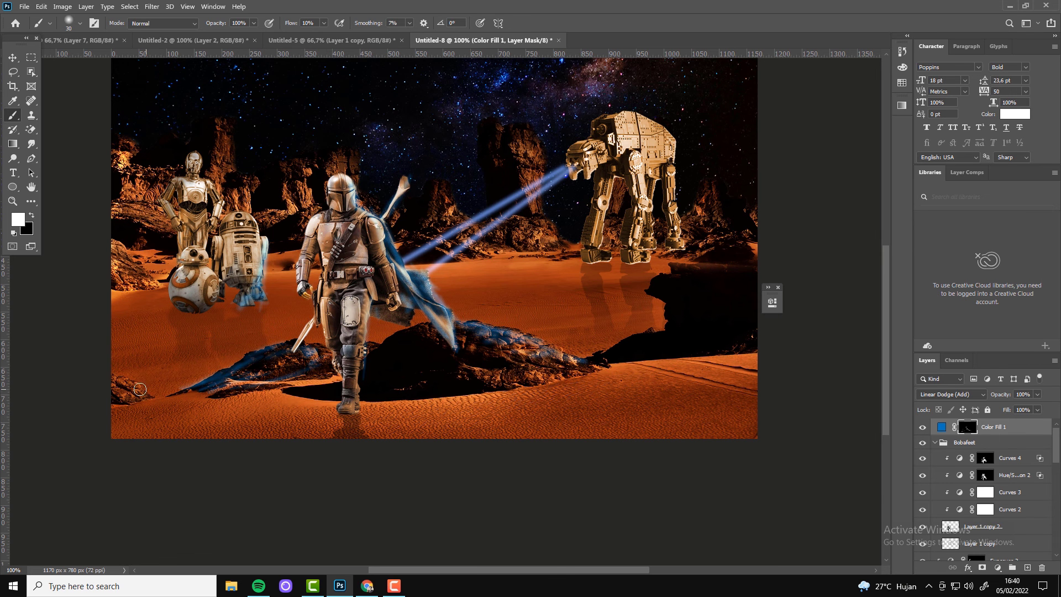
# - Dim the blue glow to 49% opacity, then delete the Color Fill layer
pyautogui.click(1037, 394)
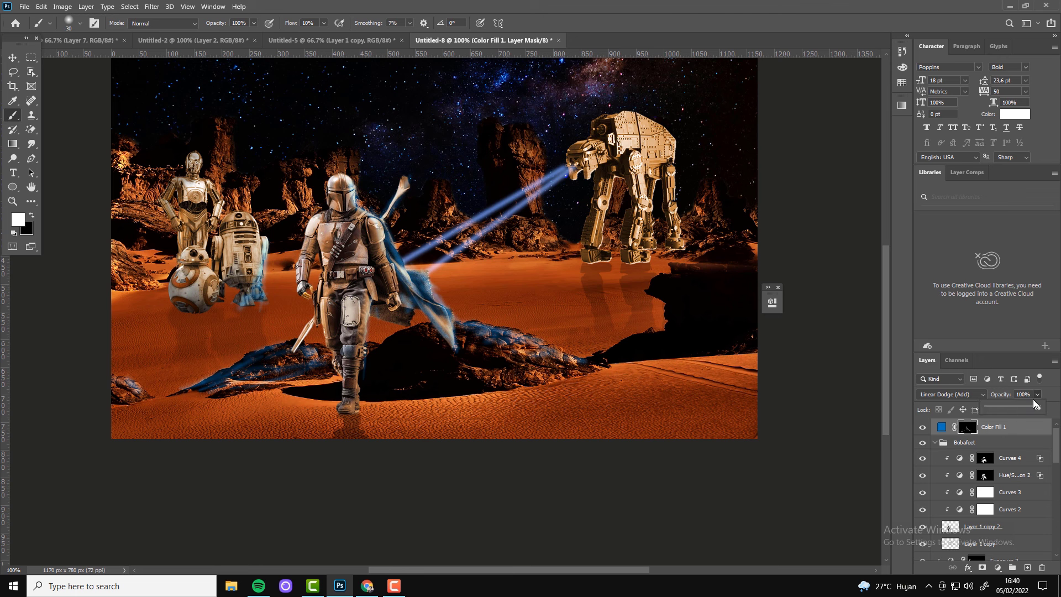
pyautogui.moveTo(1033, 406); pyautogui.dragTo(1011, 406)
pyautogui.press('z')
pyautogui.keyDown('alt'); pyautogui.click(480, 333); pyautogui.keyUp('alt')
pyautogui.press('v')
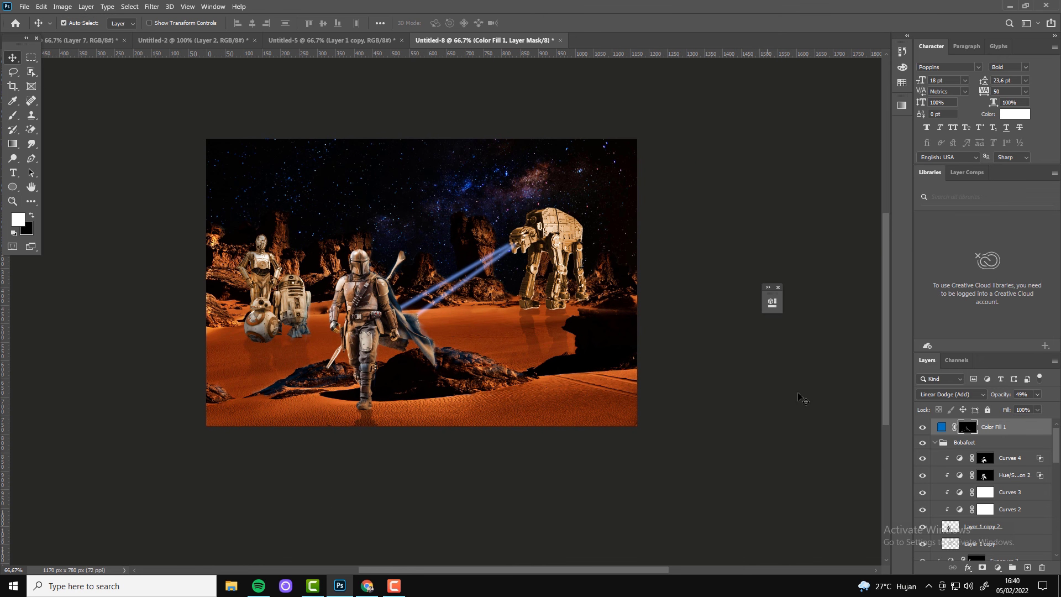
pyautogui.press('Delete')
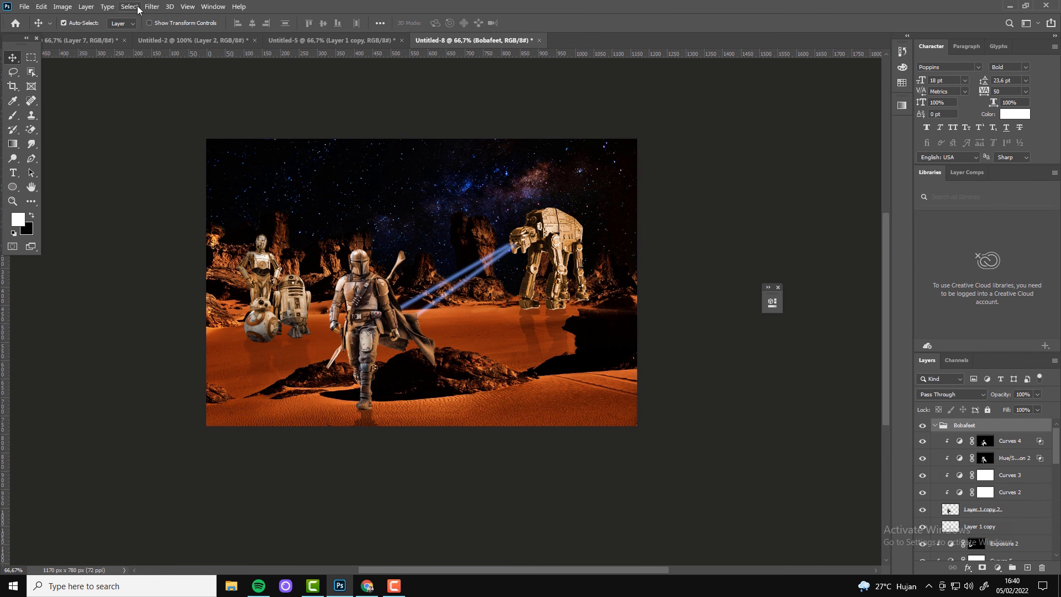
# - Create Layer 7 in Linear Dodge (Add) mode filled with neutral black
pyautogui.click(86, 6)
pyautogui.click(232, 17)
pyautogui.click(481, 219)
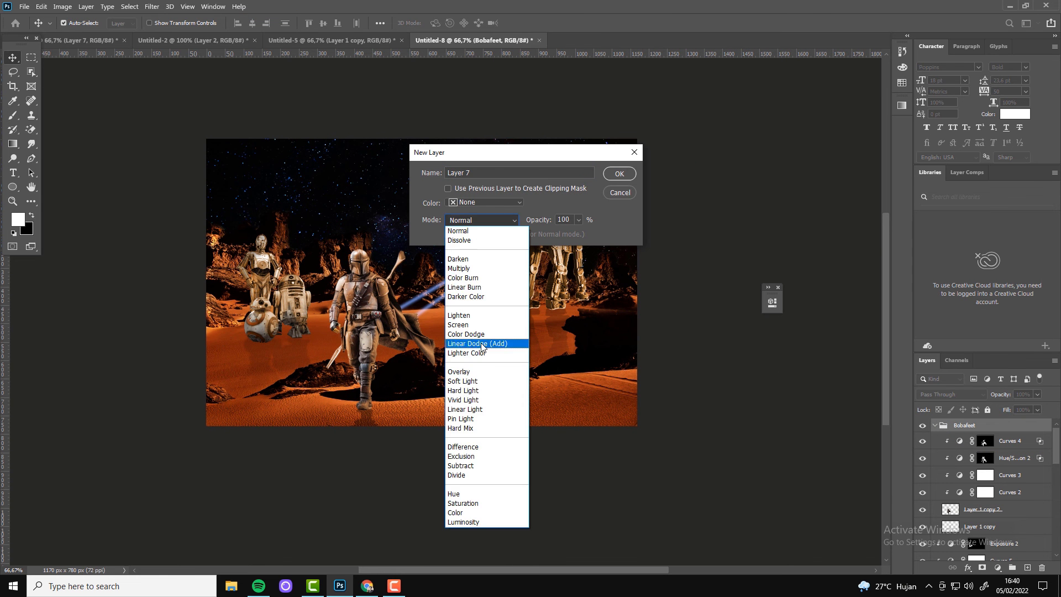
pyautogui.click(480, 344)
pyautogui.click(448, 234)
pyautogui.click(619, 173)
pyautogui.press('z')
pyautogui.hotkey('ctrl', '1')
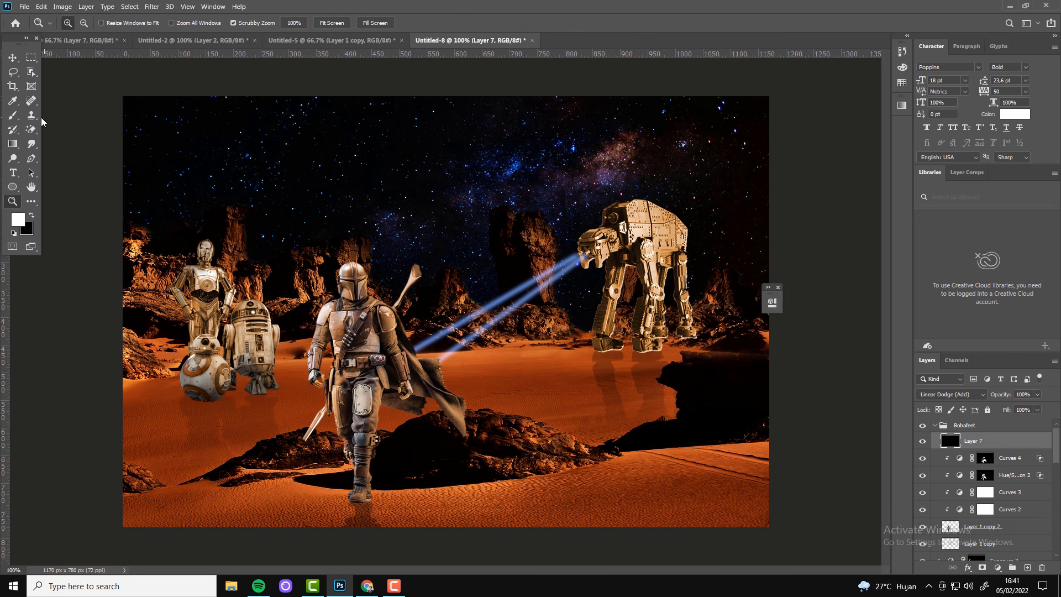
# - Sample the laser beam's blue and pick a lighter blue as the brush colour
pyautogui.press('b')
pyautogui.press('i')
pyautogui.click(432, 335)
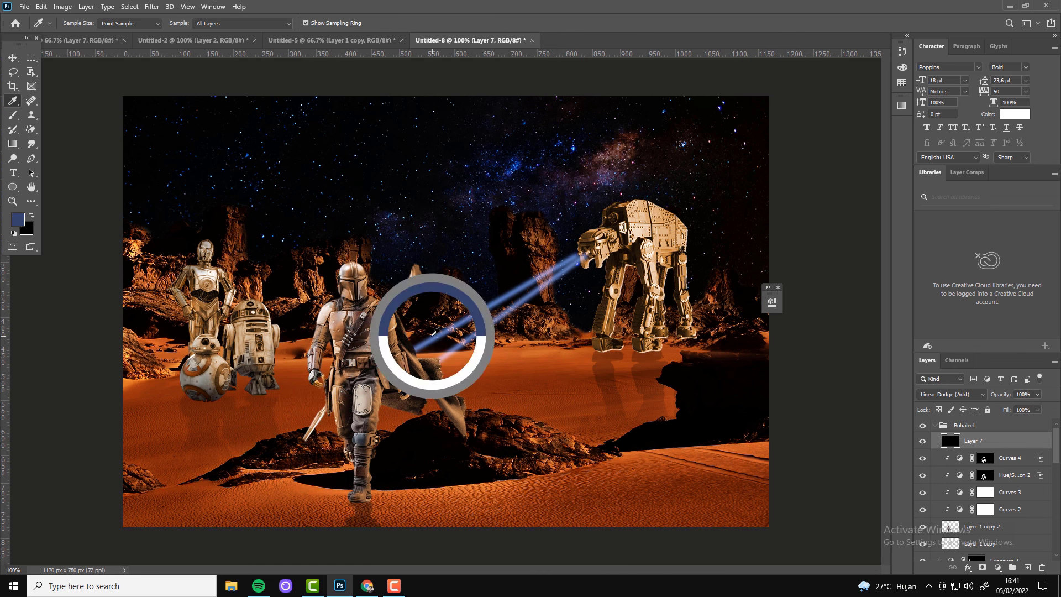
pyautogui.click(18, 219)
pyautogui.click(807, 427)
pyautogui.click(989, 380)
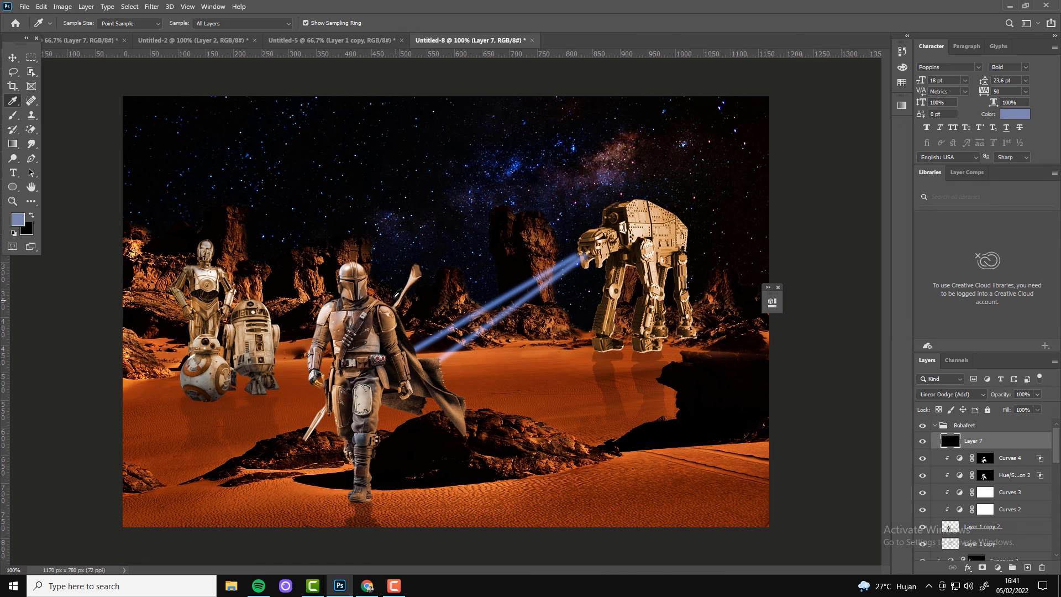
pyautogui.press('b')
# - Paint a faint blue glow at 29% brush opacity along the cape, rocks and ground
pyautogui.moveTo(401, 328); pyautogui.dragTo(461, 402)
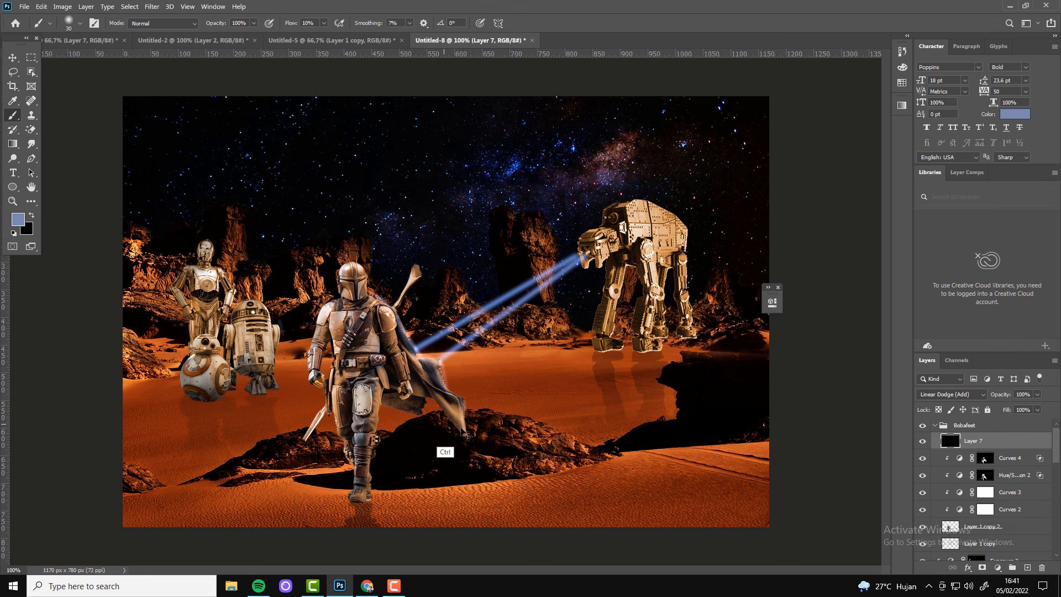
pyautogui.press('2')
pyautogui.press('9')
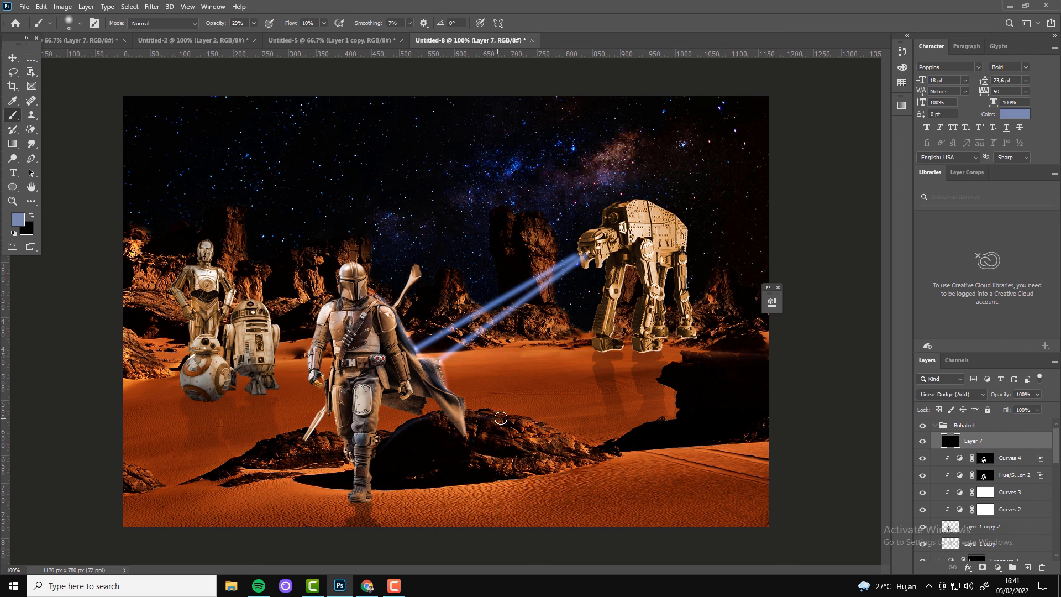
pyautogui.moveTo(501, 418)
pyautogui.mouseDown()
pyautogui.moveTo(591, 450)
pyautogui.moveTo(467, 415)
pyautogui.moveTo(522, 426)
pyautogui.moveTo(243, 467)
pyautogui.moveTo(274, 441)
pyautogui.mouseUp()
pyautogui.moveTo(153, 476); pyautogui.dragTo(145, 490)
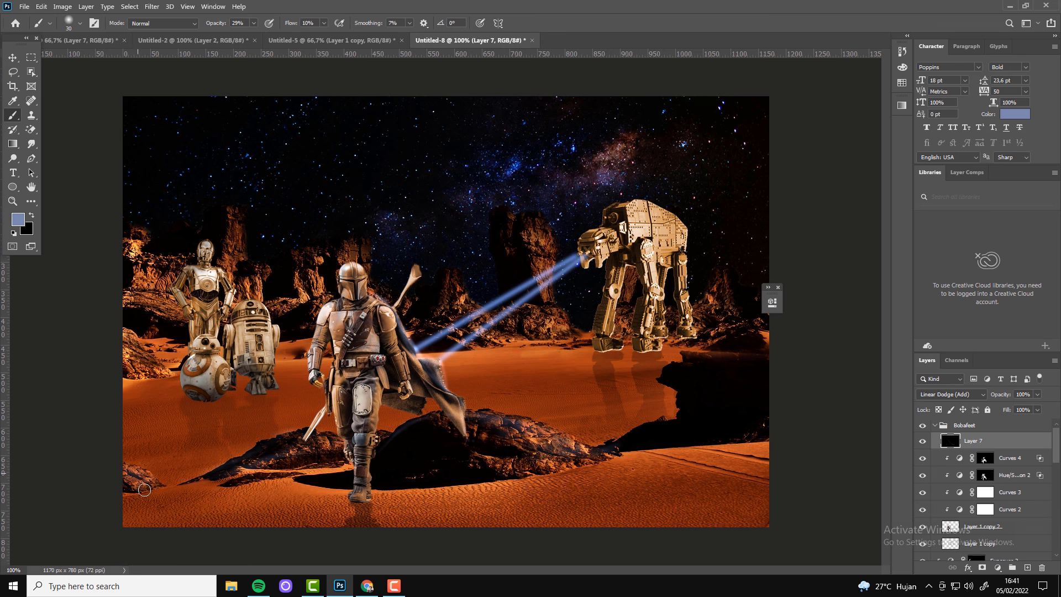
pyautogui.moveTo(132, 379)
pyautogui.mouseDown()
pyautogui.moveTo(141, 351)
pyautogui.moveTo(269, 367)
pyautogui.mouseUp()
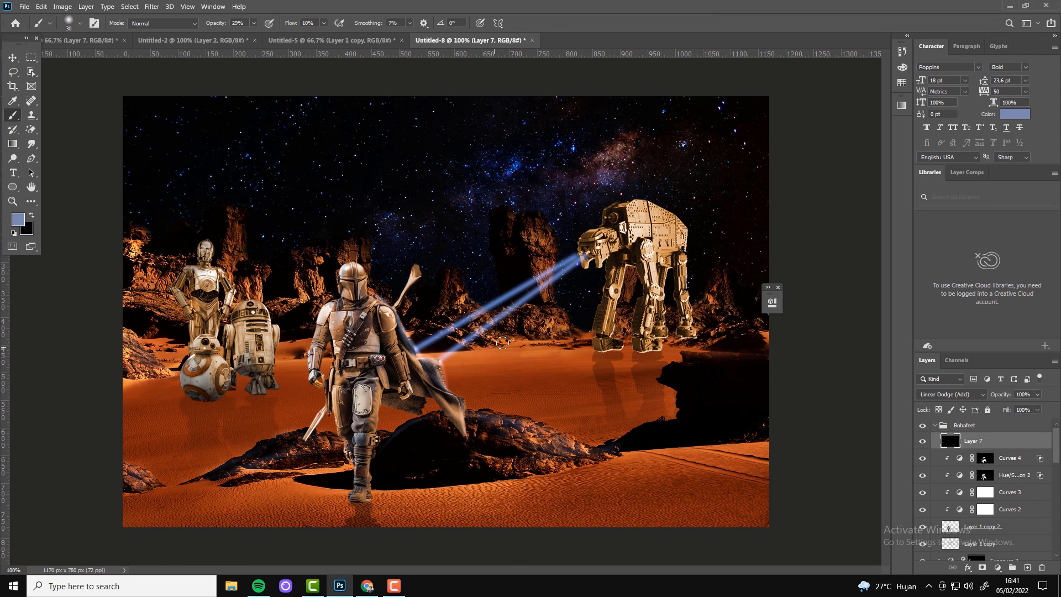
pyautogui.moveTo(502, 342)
pyautogui.mouseDown()
pyautogui.moveTo(519, 320)
pyautogui.moveTo(447, 301)
pyautogui.moveTo(420, 320)
pyautogui.moveTo(428, 303)
pyautogui.moveTo(536, 257)
pyautogui.moveTo(553, 293)
pyautogui.moveTo(505, 237)
pyautogui.moveTo(546, 320)
pyautogui.mouseUp()
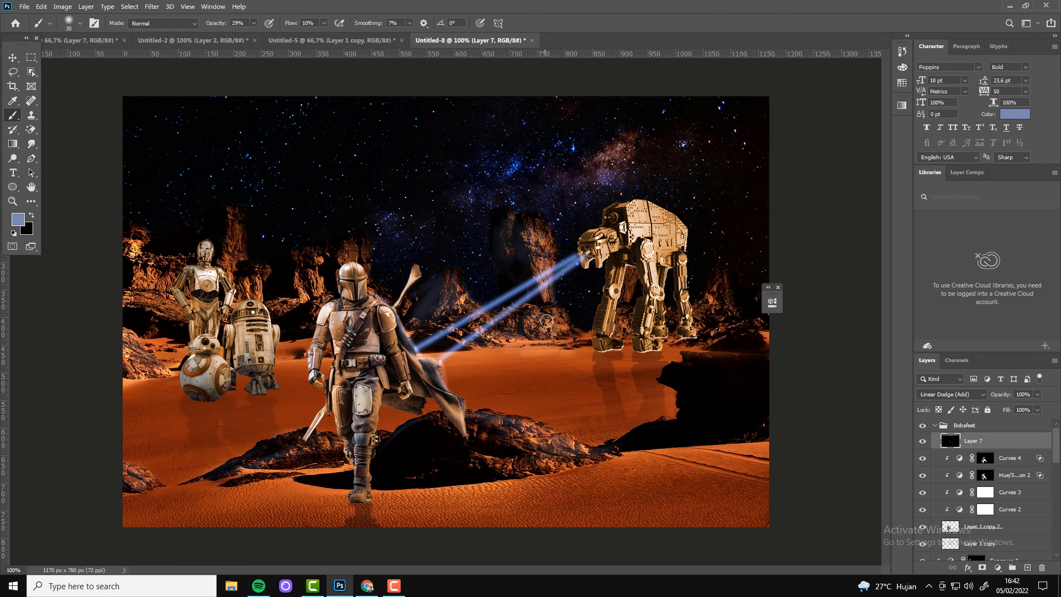
pyautogui.moveTo(421, 314)
pyautogui.mouseDown()
pyautogui.moveTo(309, 293)
pyautogui.moveTo(309, 265)
pyautogui.moveTo(276, 303)
pyautogui.moveTo(230, 282)
pyautogui.moveTo(298, 337)
pyautogui.moveTo(166, 332)
pyautogui.moveTo(138, 370)
pyautogui.moveTo(270, 474)
pyautogui.mouseUp()
# - Stamp all visible layers above the Bobafeet group into a new merged layer
pyautogui.press('z')
pyautogui.keyDown('alt'); pyautogui.click(639, 433); pyautogui.keyUp('alt')
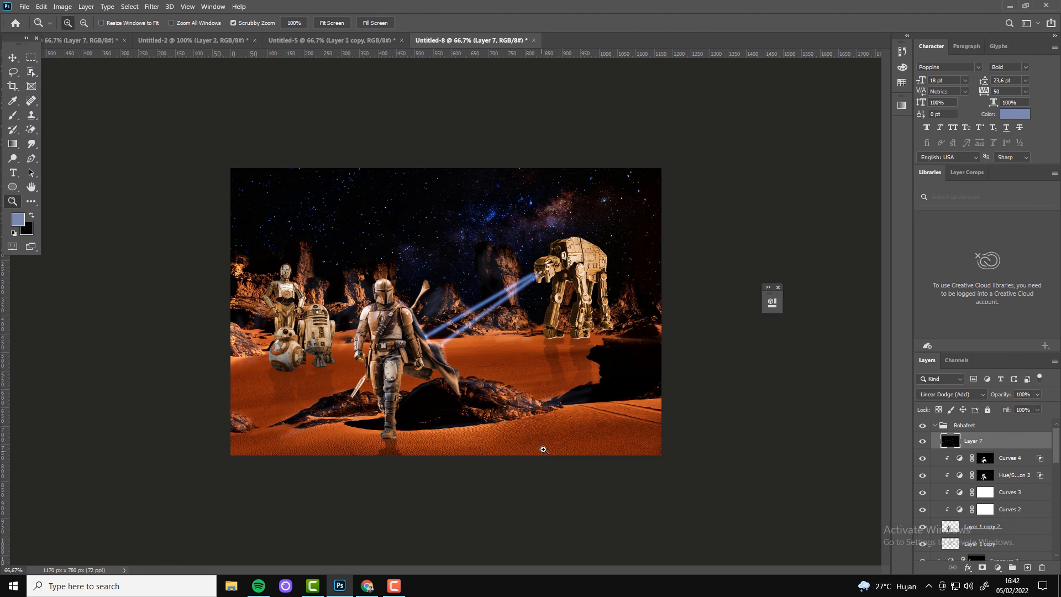
pyautogui.click(948, 423)
pyautogui.hotkey('ctrl', 'shift', 'alt', 'e')
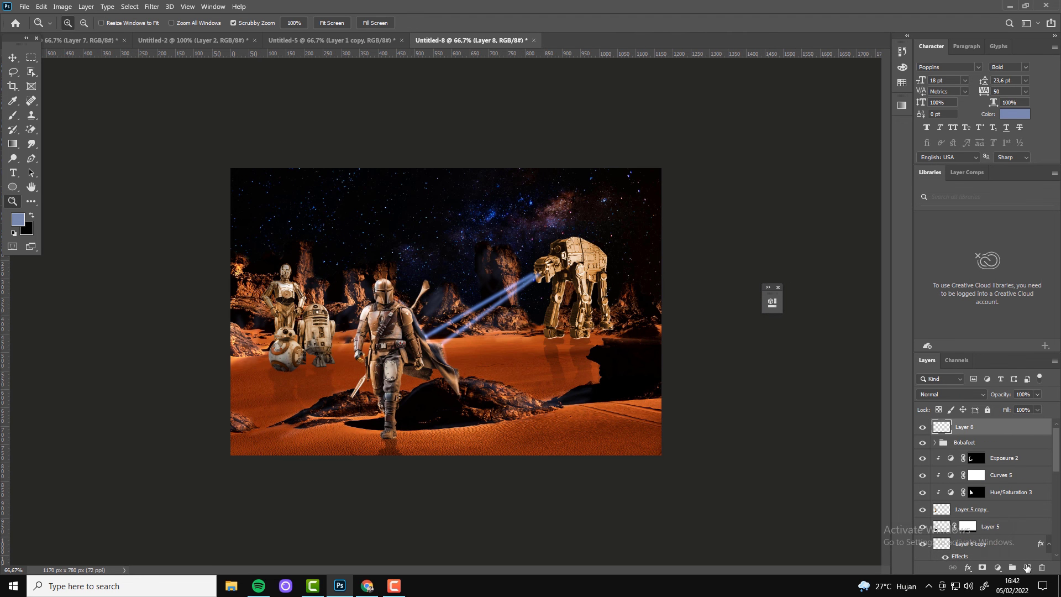
# - In Camera Raw Filter, cool the colour temperature and add dehaze for crisper contrast
pyautogui.click(152, 6)
pyautogui.click(179, 78)
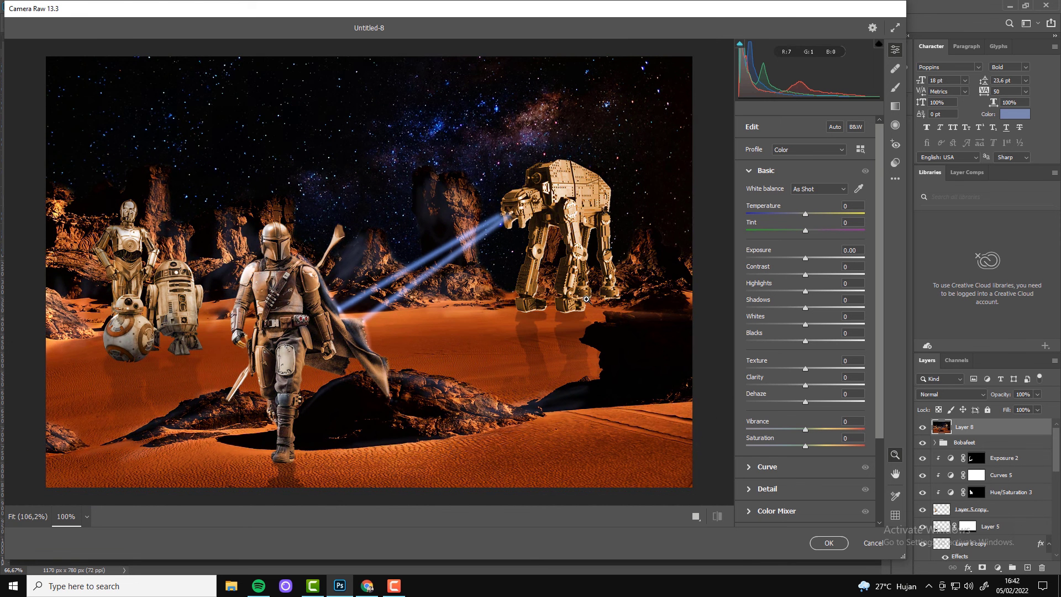
pyautogui.click(821, 213)
pyautogui.moveTo(821, 213); pyautogui.dragTo(784, 213)
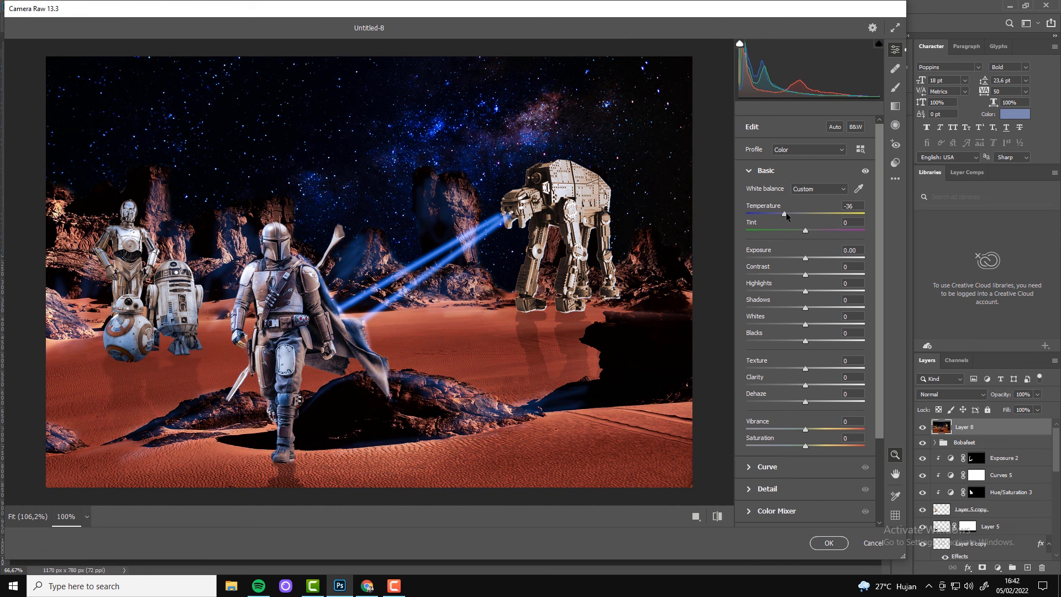
pyautogui.moveTo(805, 258)
pyautogui.mouseDown()
pyautogui.moveTo(817, 275)
pyautogui.moveTo(795, 293)
pyautogui.moveTo(815, 307)
pyautogui.moveTo(791, 341)
pyautogui.moveTo(821, 366)
pyautogui.mouseUp()
pyautogui.moveTo(805, 401); pyautogui.dragTo(817, 401)
pyautogui.moveTo(784, 214); pyautogui.dragTo(801, 215)
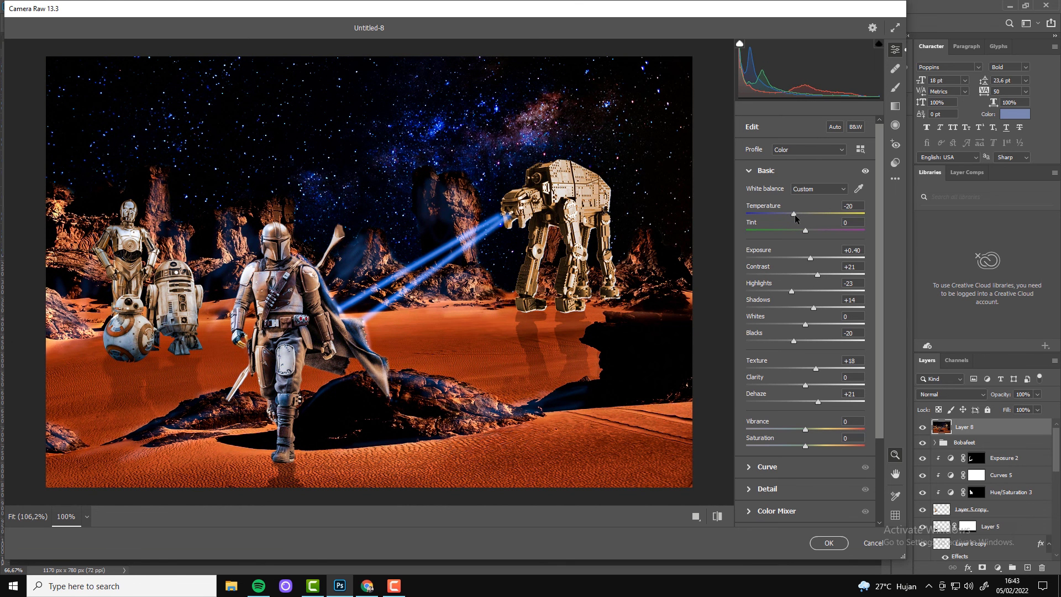
# - Darken midtones with the tone curve, lower midtone, shadow and highlight luminance, and apply
pyautogui.click(767, 467)
pyautogui.moveTo(808, 285); pyautogui.dragTo(807, 292)
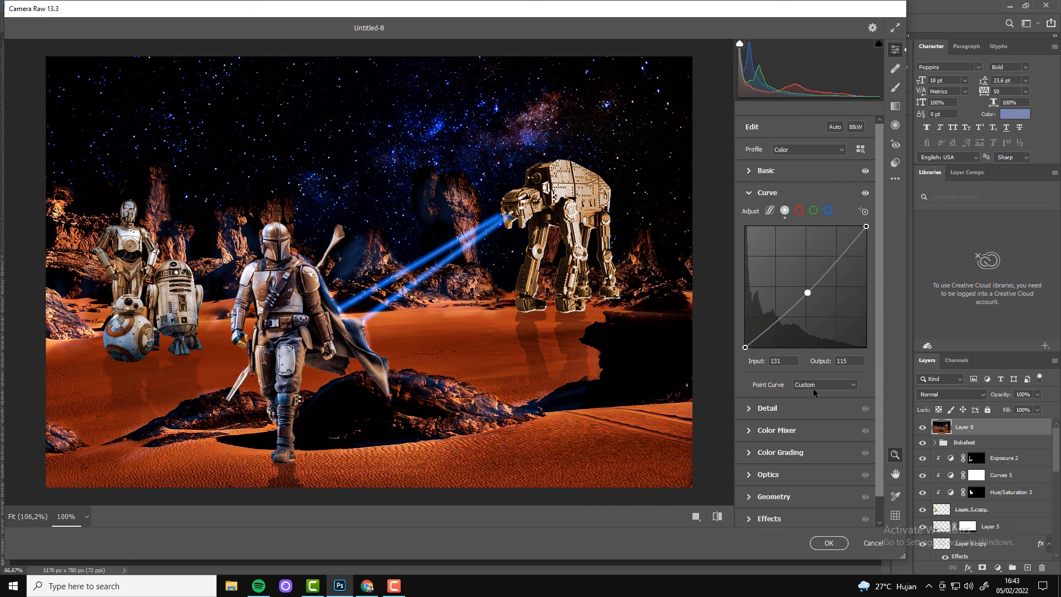
pyautogui.click(781, 452)
pyautogui.moveTo(808, 373); pyautogui.dragTo(812, 374)
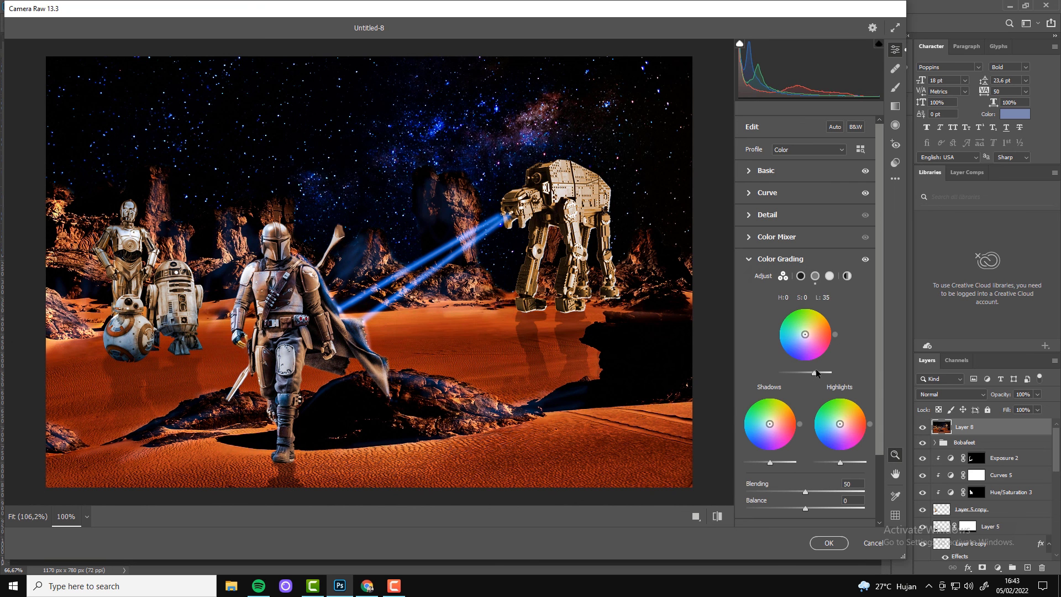
pyautogui.moveTo(770, 462); pyautogui.dragTo(767, 462)
pyautogui.moveTo(840, 462)
pyautogui.mouseDown()
pyautogui.moveTo(830, 463)
pyautogui.moveTo(855, 462)
pyautogui.mouseUp()
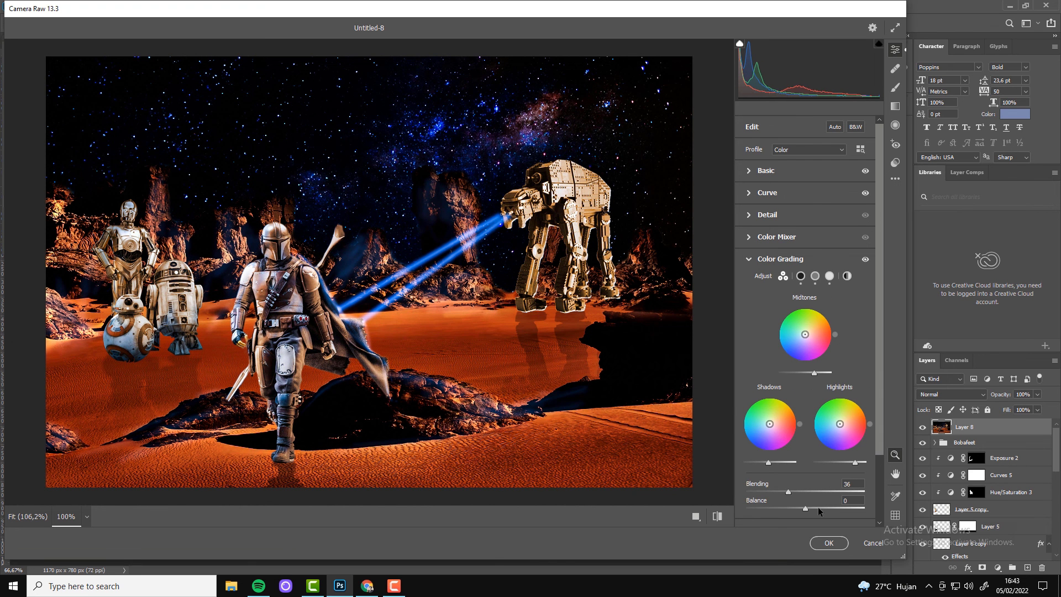
pyautogui.click(829, 543)
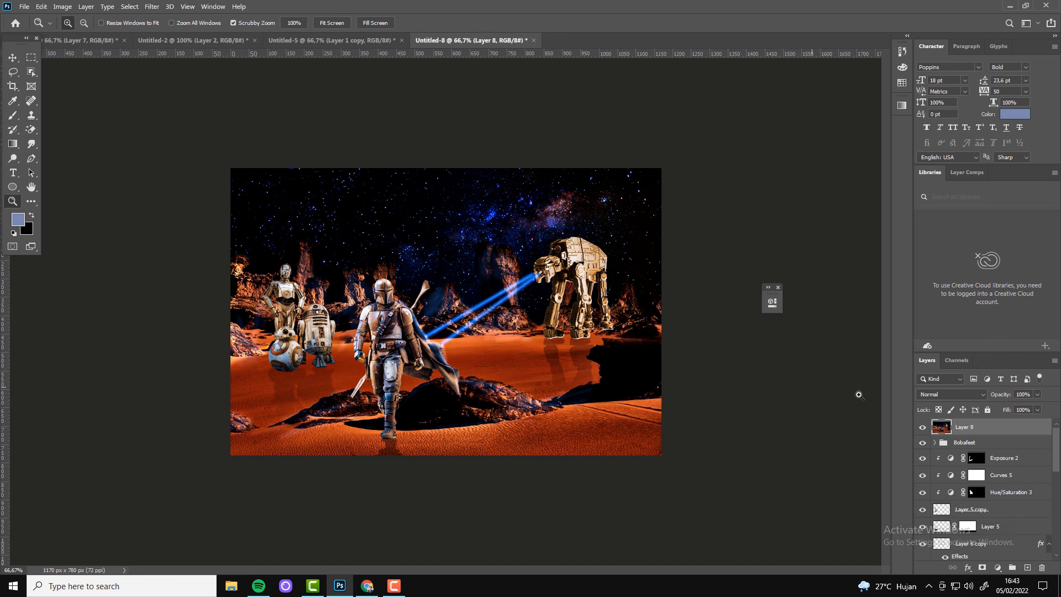
# - Add a Color Lookup adjustment layer and step through 3DLUT looks starting from 2Strip
pyautogui.click(998, 567)
pyautogui.click(967, 503)
pyautogui.click(698, 336)
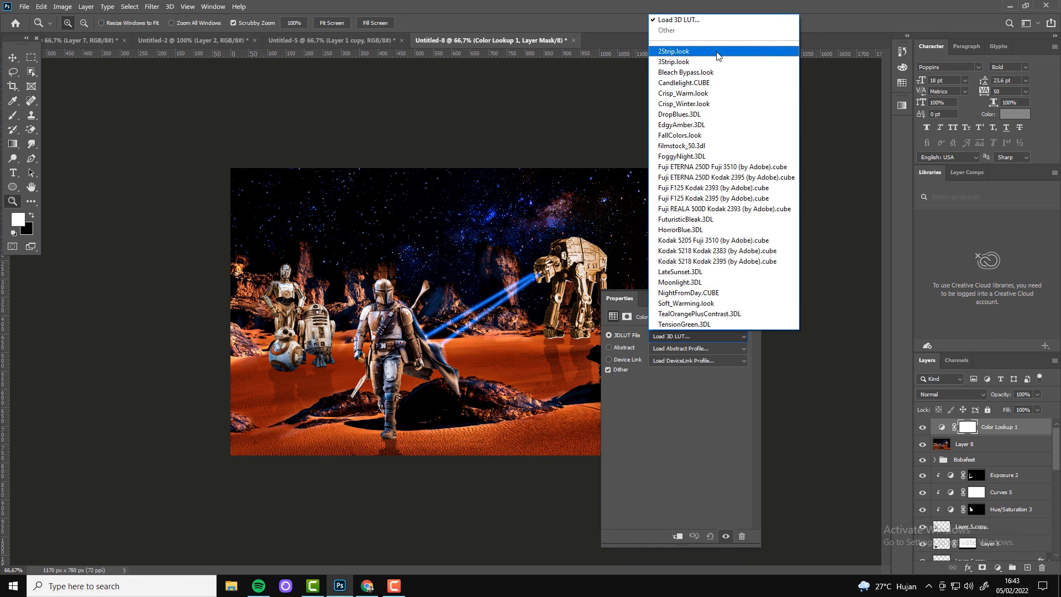
pyautogui.click(713, 50)
pyautogui.press('Down')
pyautogui.press('Down')
pyautogui.press('Down')
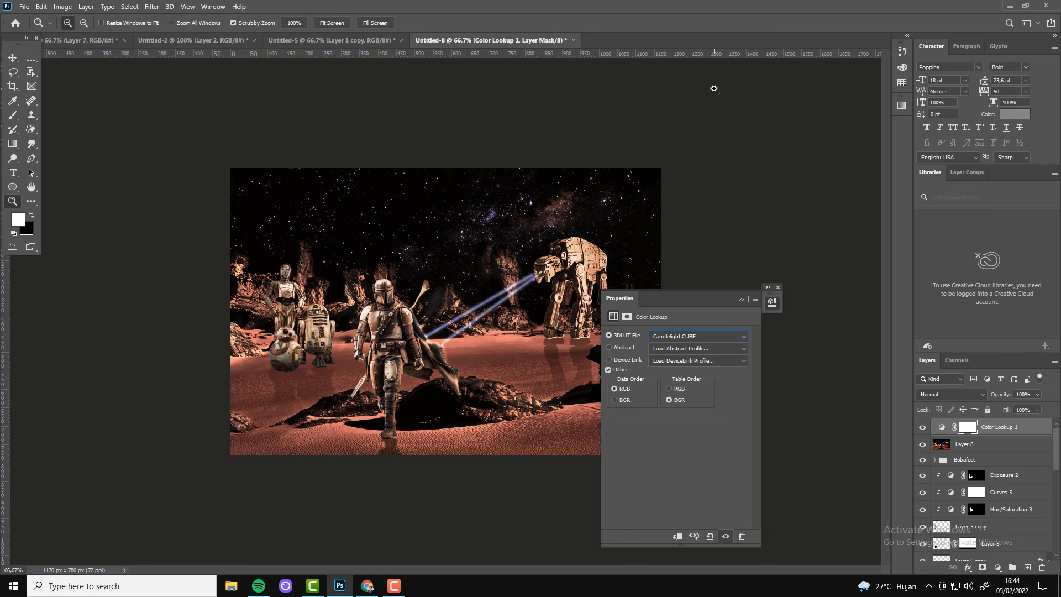
pyautogui.press('Down')
pyautogui.press('Down')
pyautogui.press('Down')
pyautogui.press('Down')
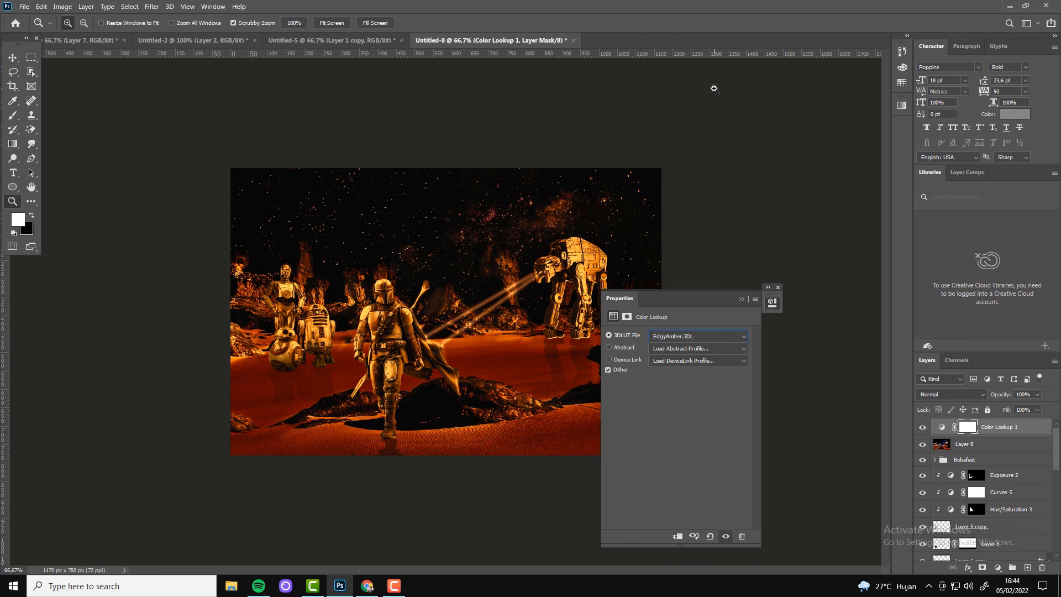
pyautogui.click(742, 298)
# - Blend the Color Lookup layer in Color Burn at 22% opacity and view full screen
pyautogui.click(950, 394)
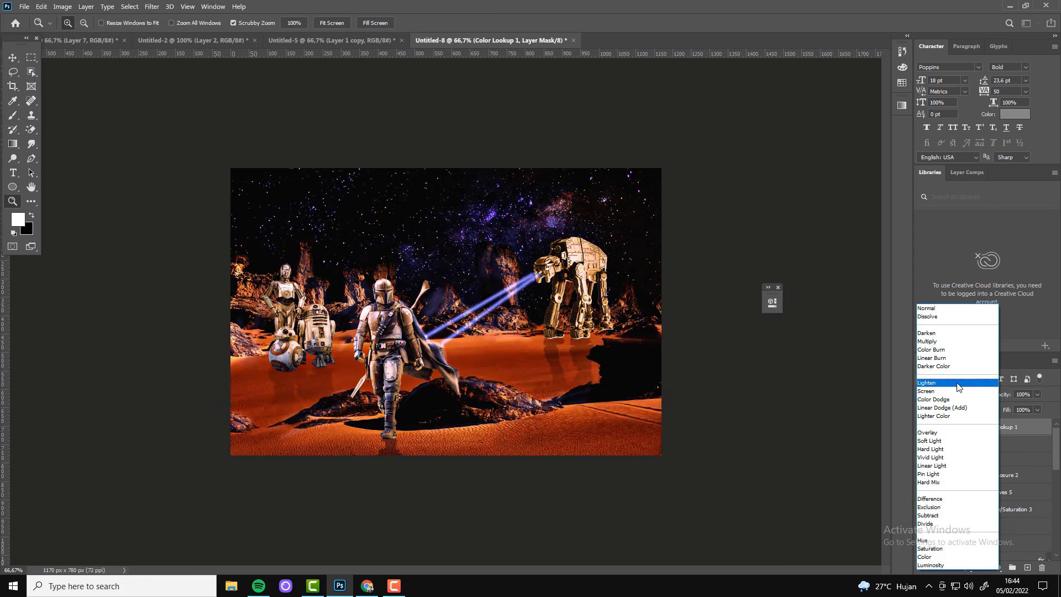
pyautogui.click(944, 350)
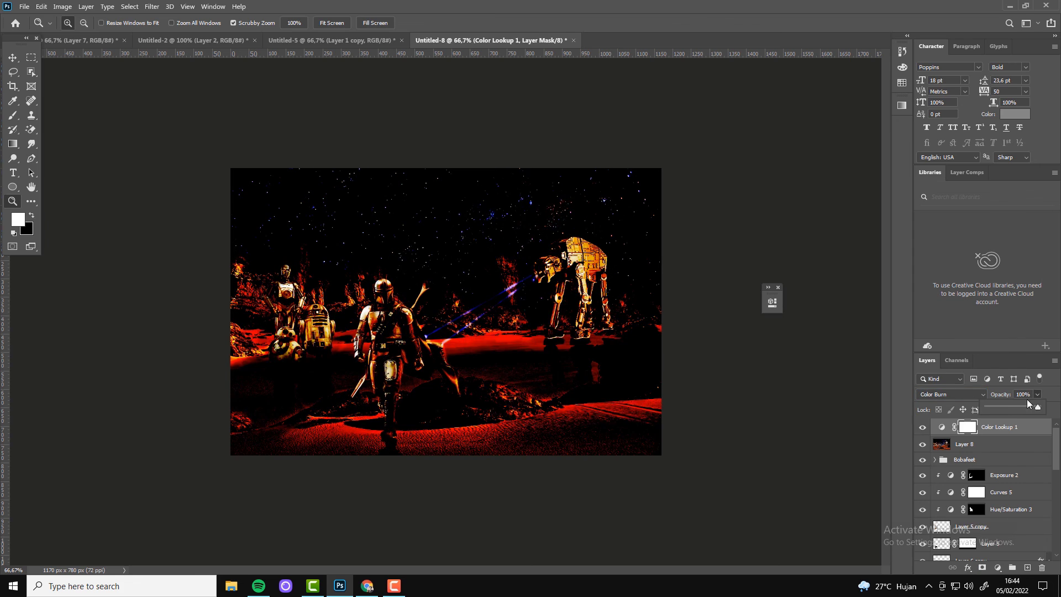
pyautogui.moveTo(1027, 403); pyautogui.dragTo(998, 406)
pyautogui.click(724, 433)
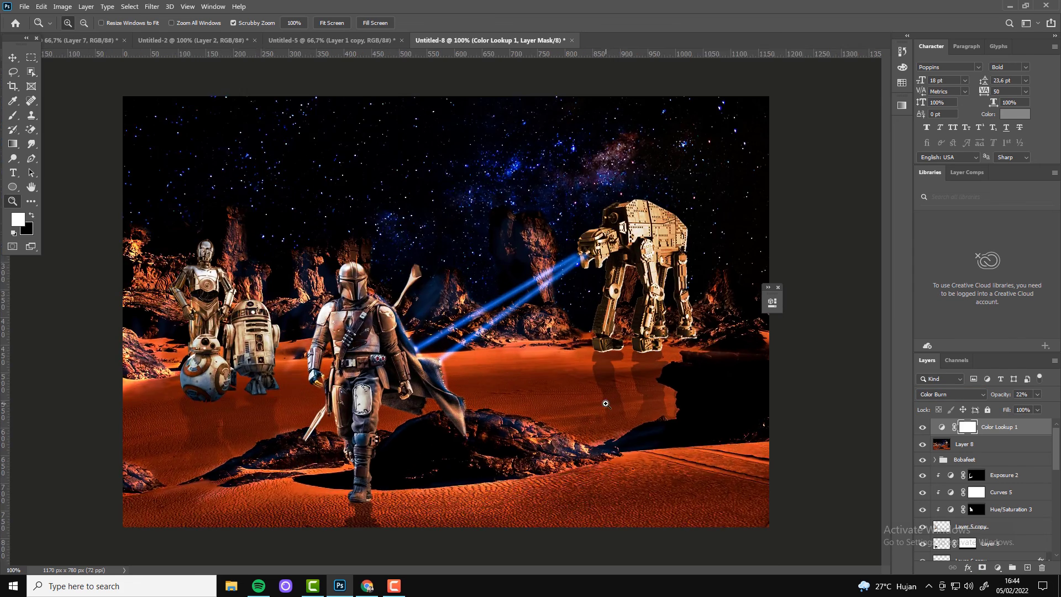
pyautogui.press('f')
pyautogui.press('f')
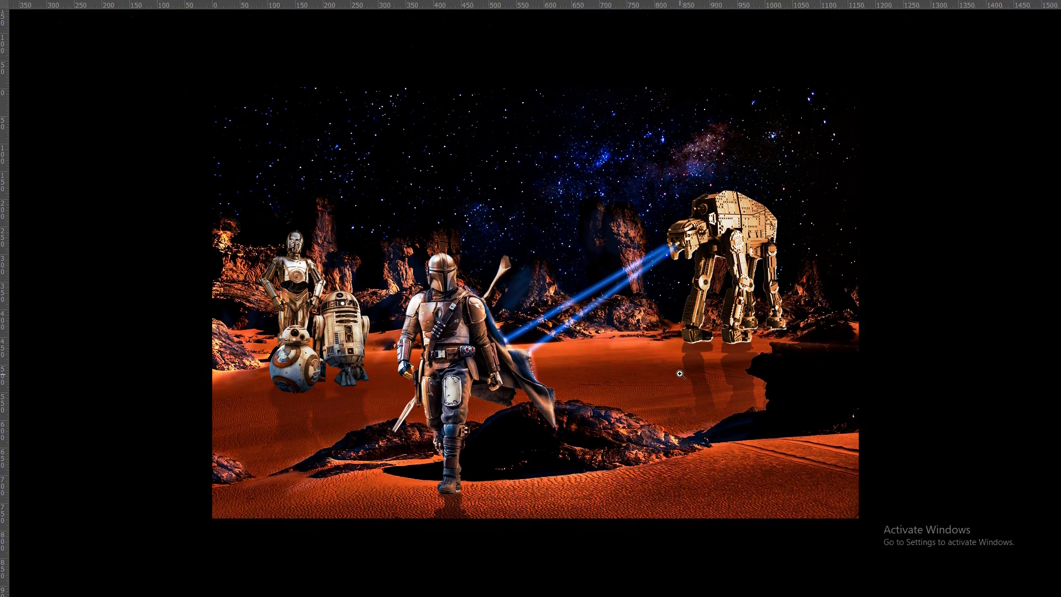